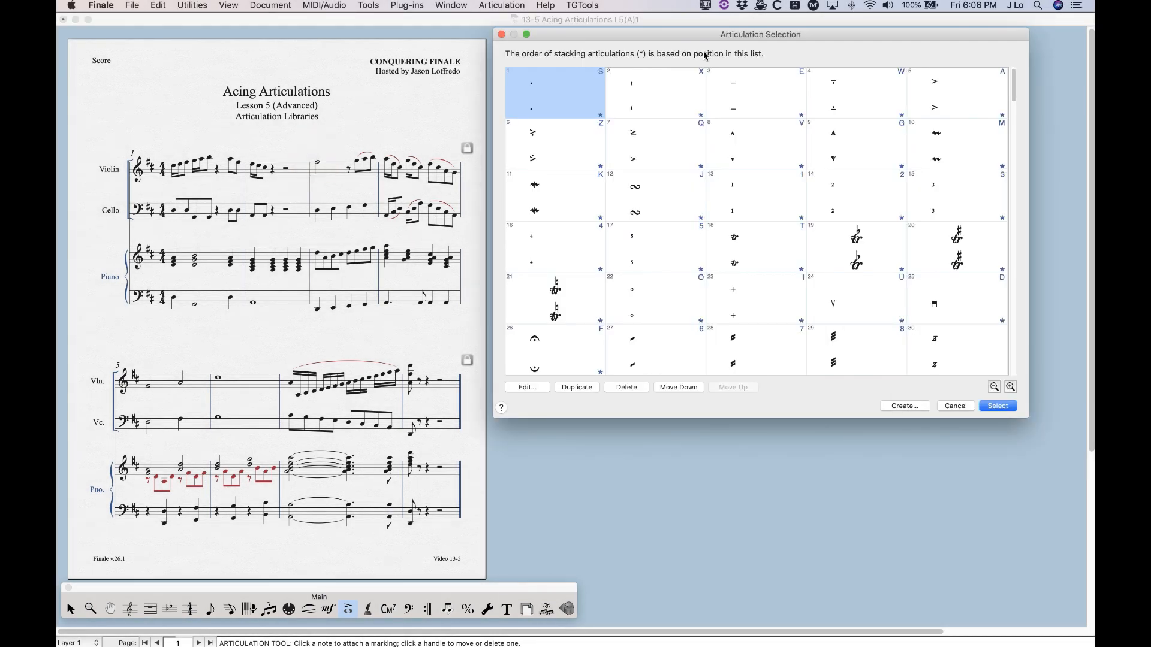
Review the document's existing articulations from the first to the last, then leave the selection without choosing one
scroll(602, 252, "down", 8)
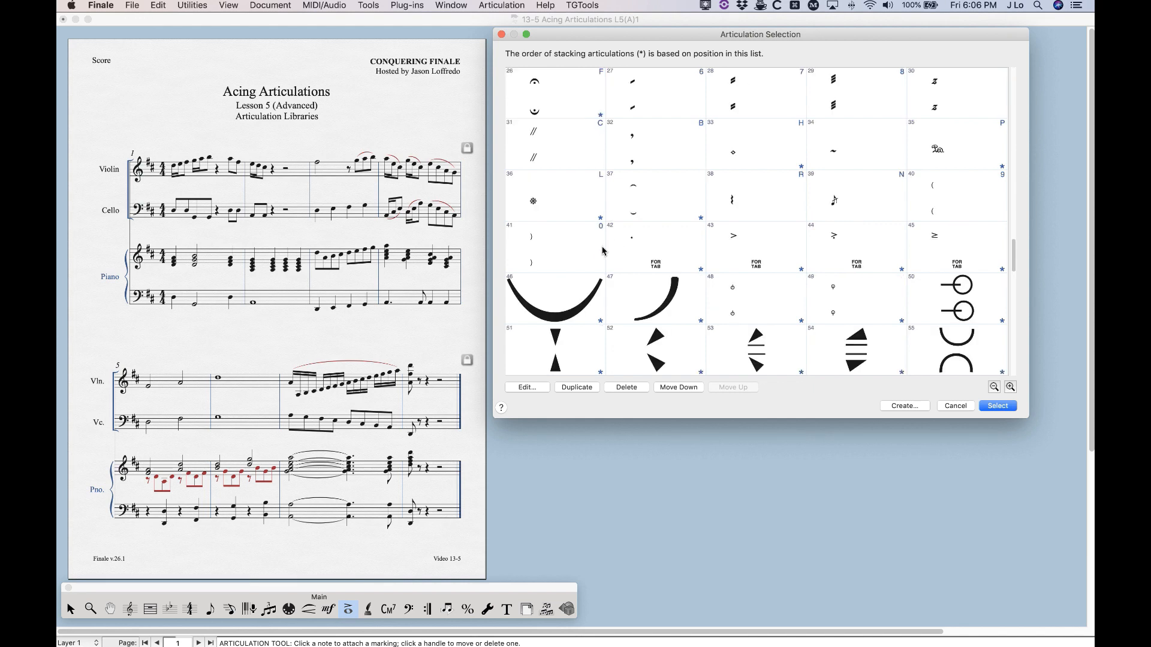
scroll(734, 303, "up", 8)
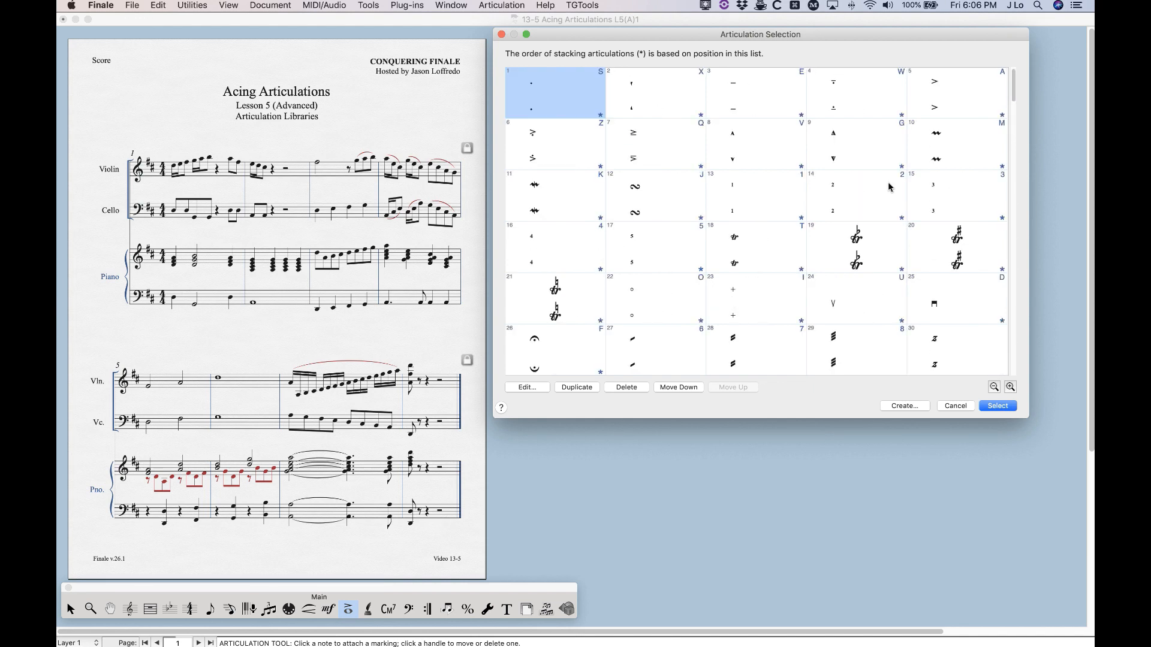
scroll(630, 213, "down", 8)
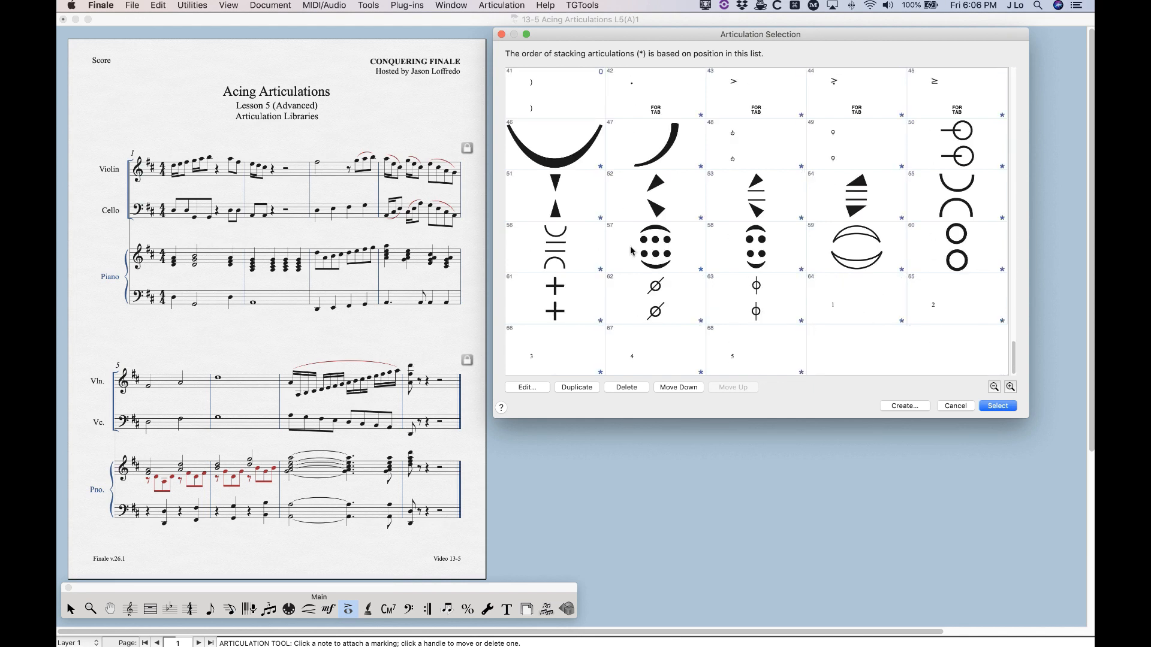
scroll(631, 251, "up", 8)
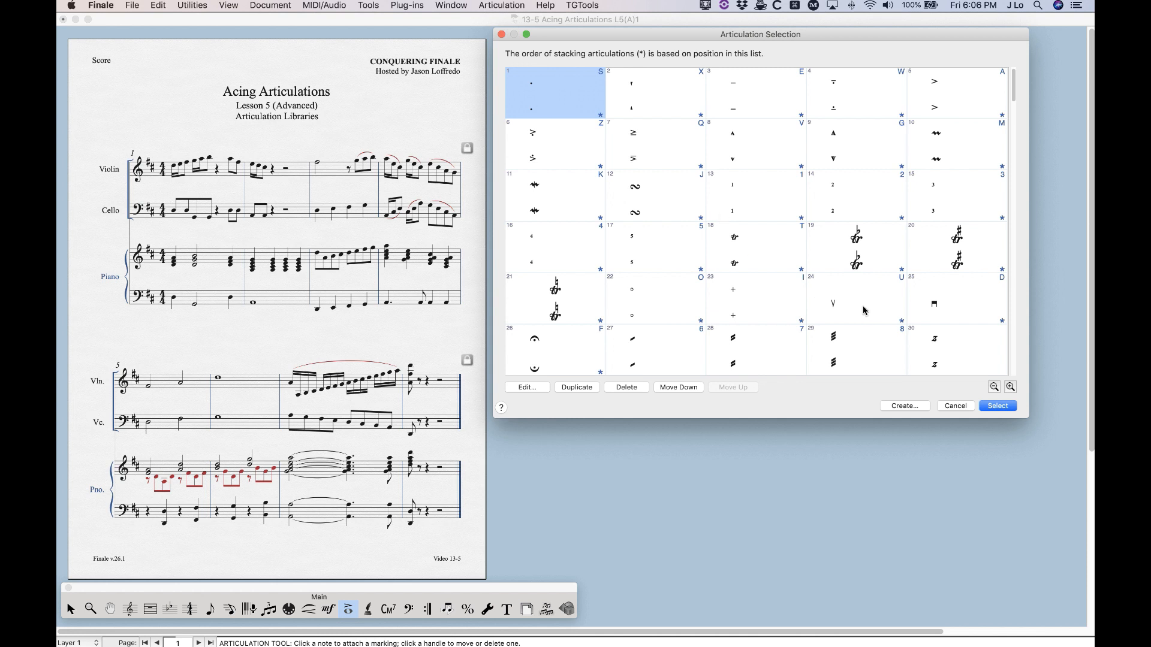
left_click(956, 406)
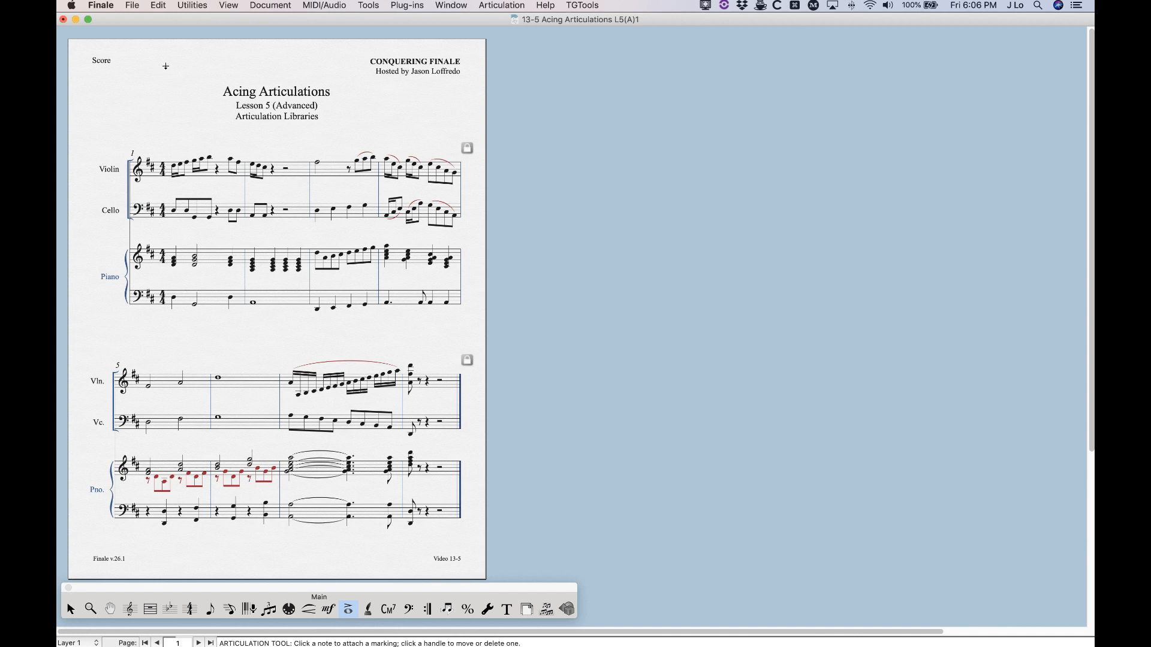
Load the Articulations.lib library from the Broadway Copyist Font folder into the document
left_click(133, 5)
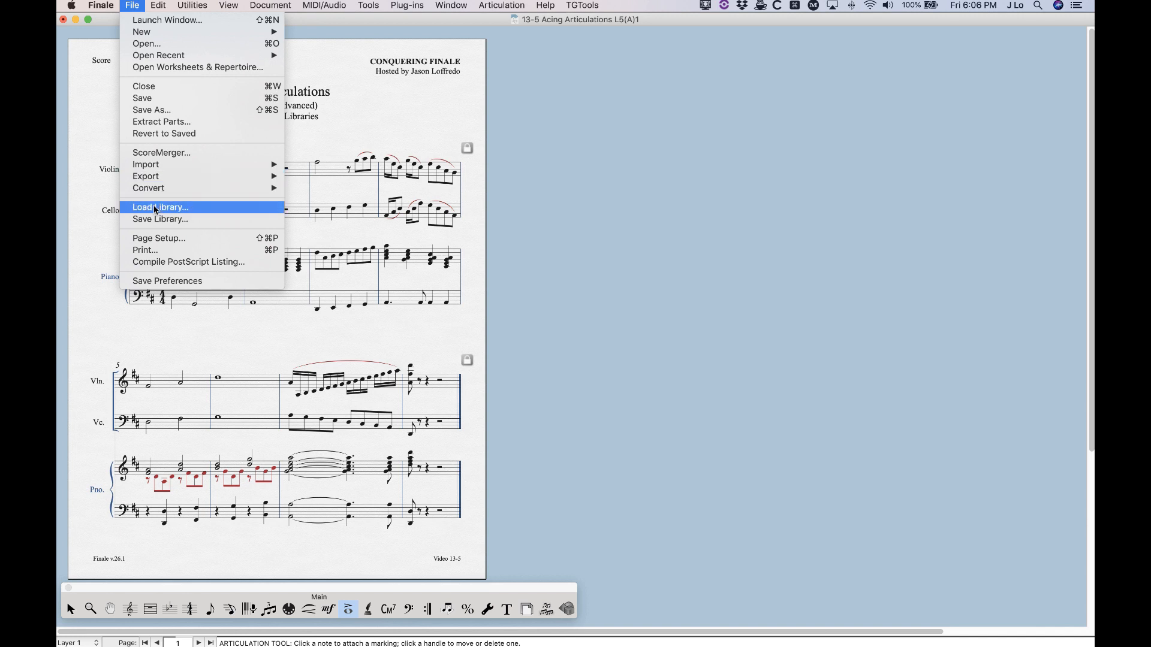
left_click(133, 4)
left_click(133, 4)
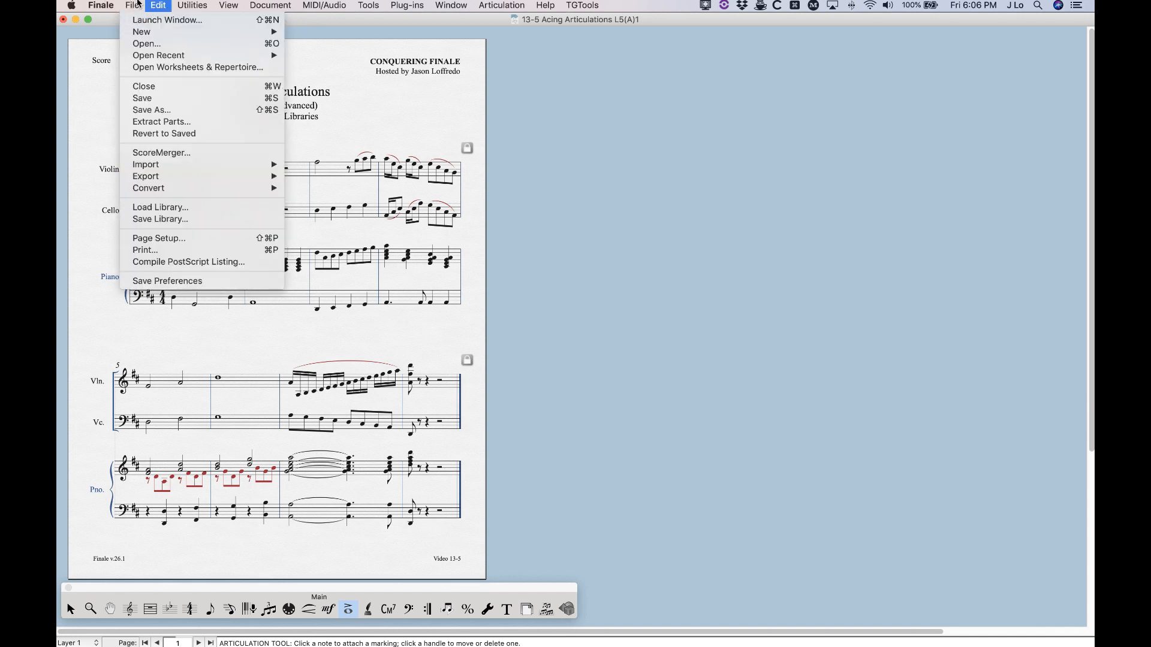
left_click(144, 208)
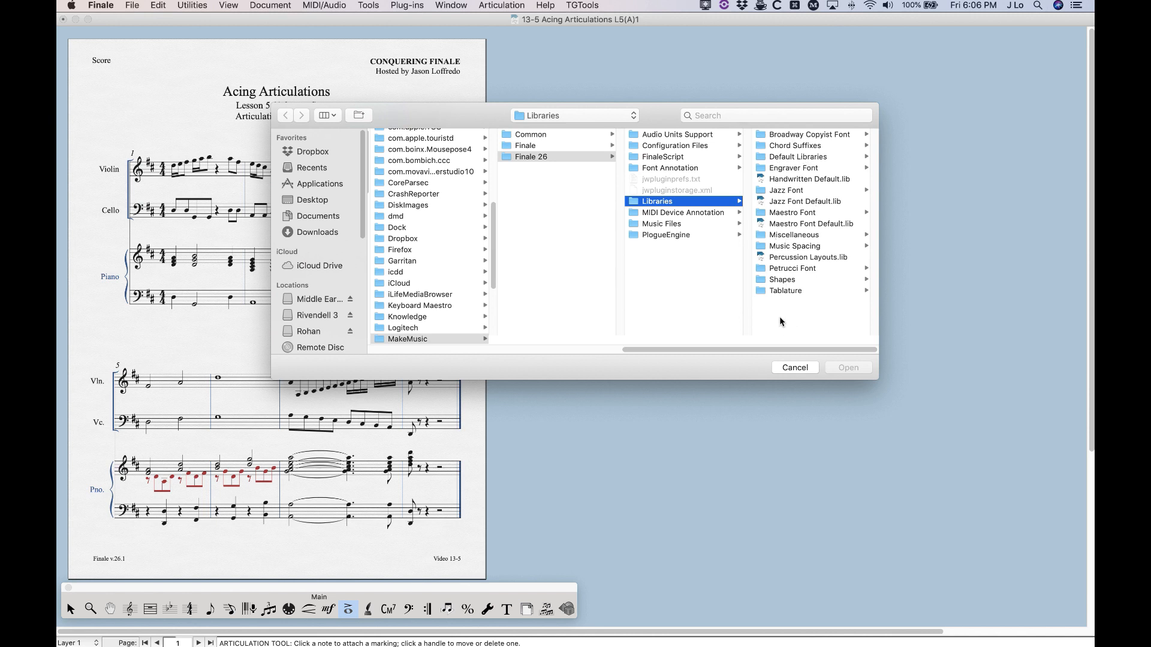
left_click(791, 136)
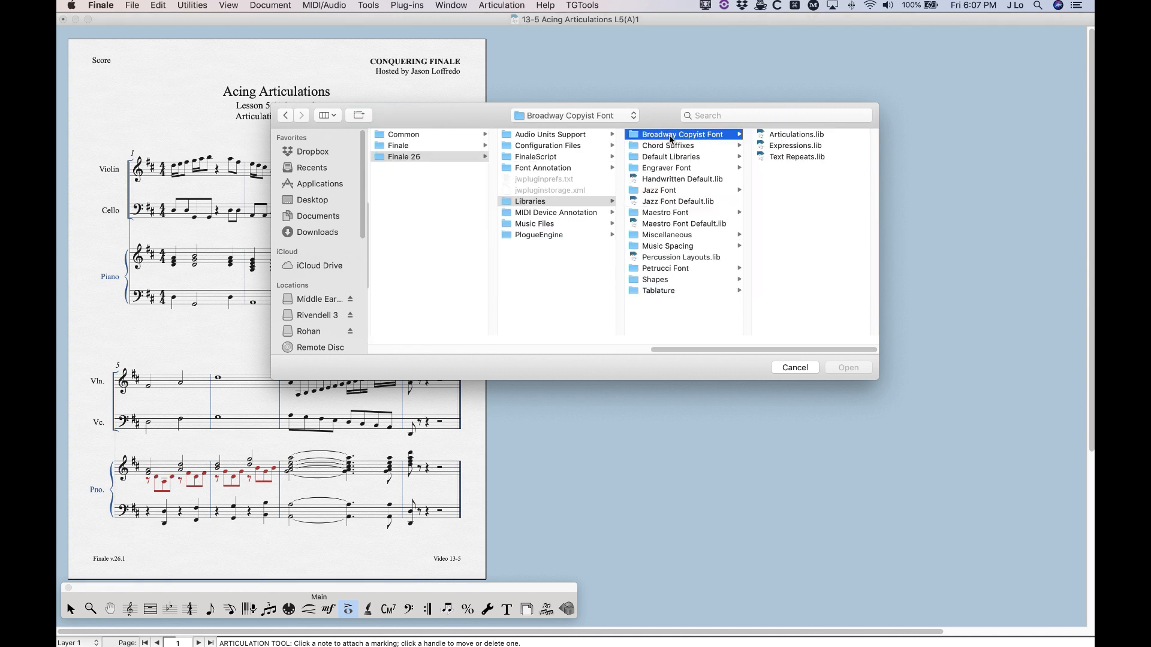
left_click(759, 137)
left_click(846, 371)
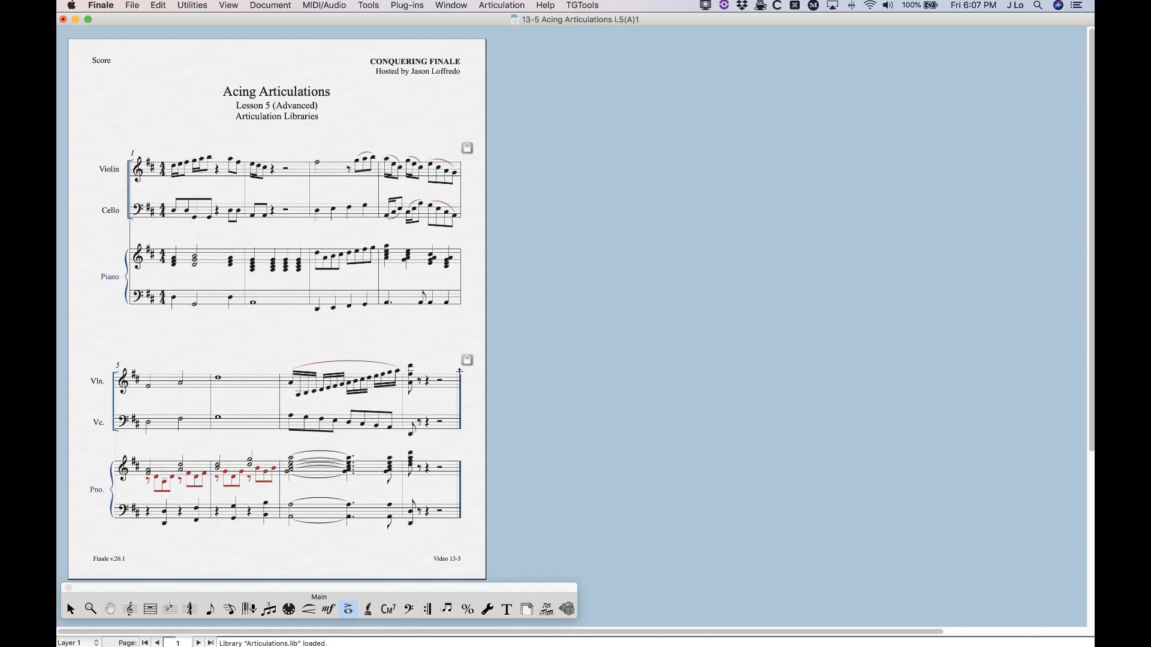
Open the articulation list for the violin note in measure 3 and examine where the newly loaded articulations begin
left_click(317, 159)
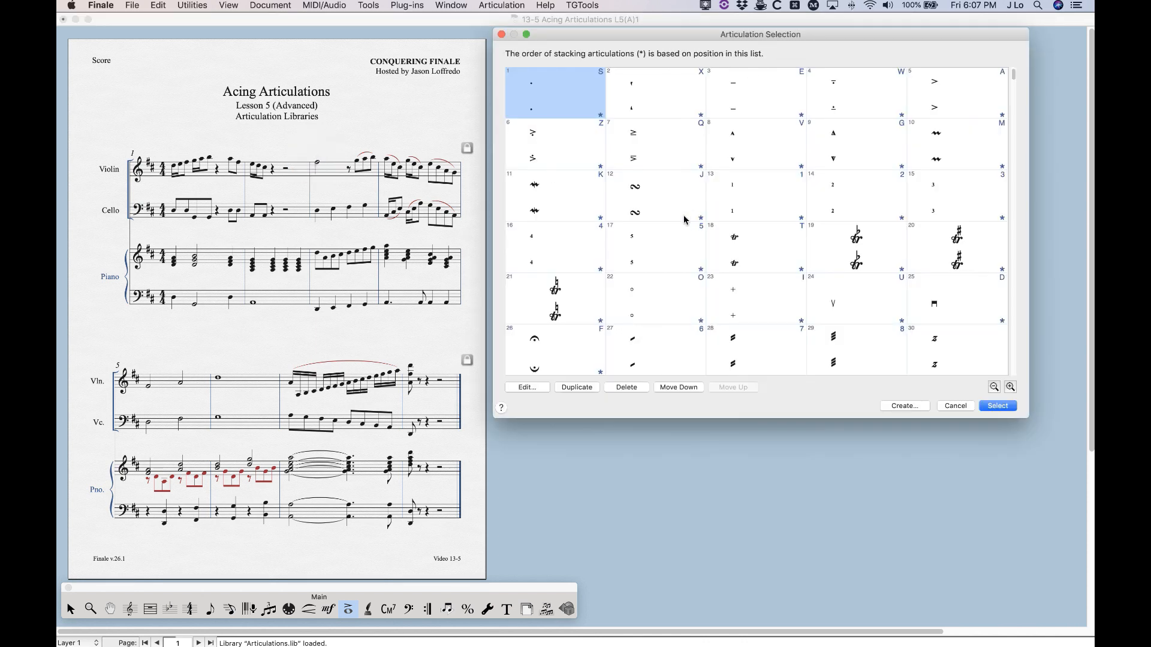
scroll(689, 218, "down", 5)
scroll(683, 219, "down", 8)
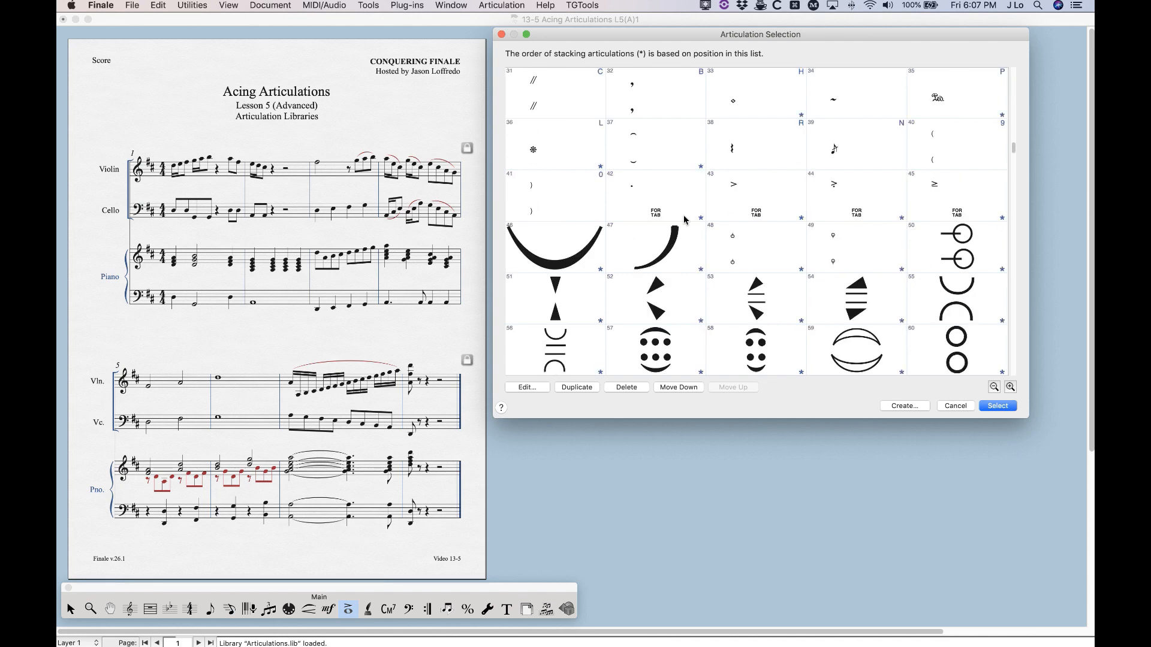
scroll(684, 220, "down", 5)
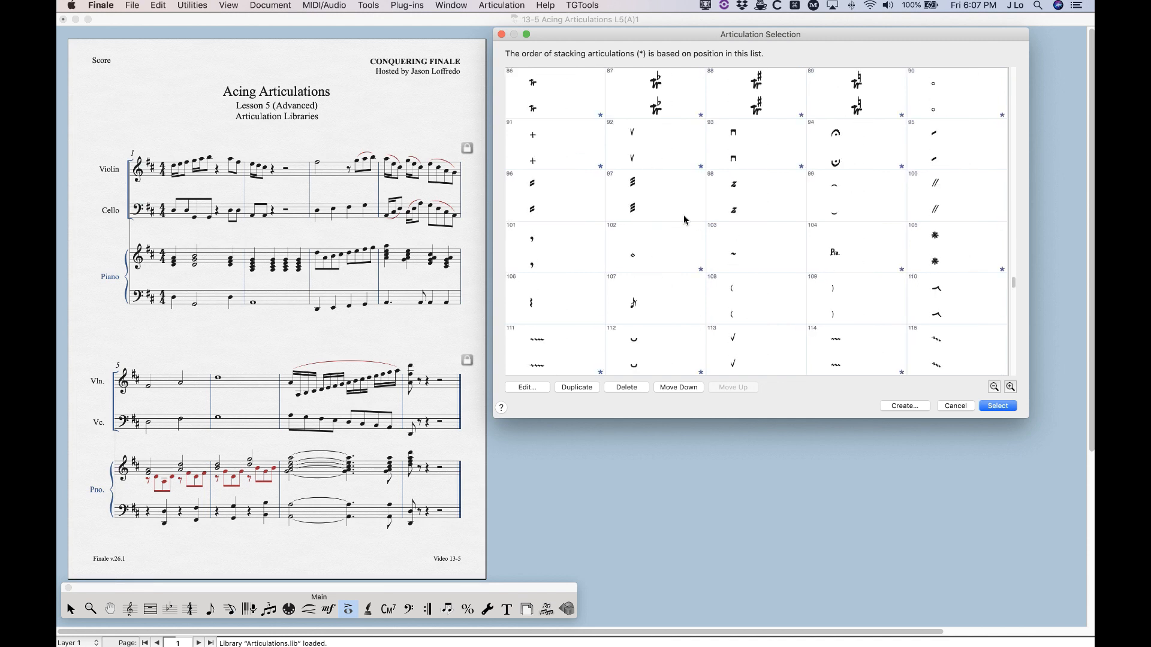
scroll(684, 219, "up", 4)
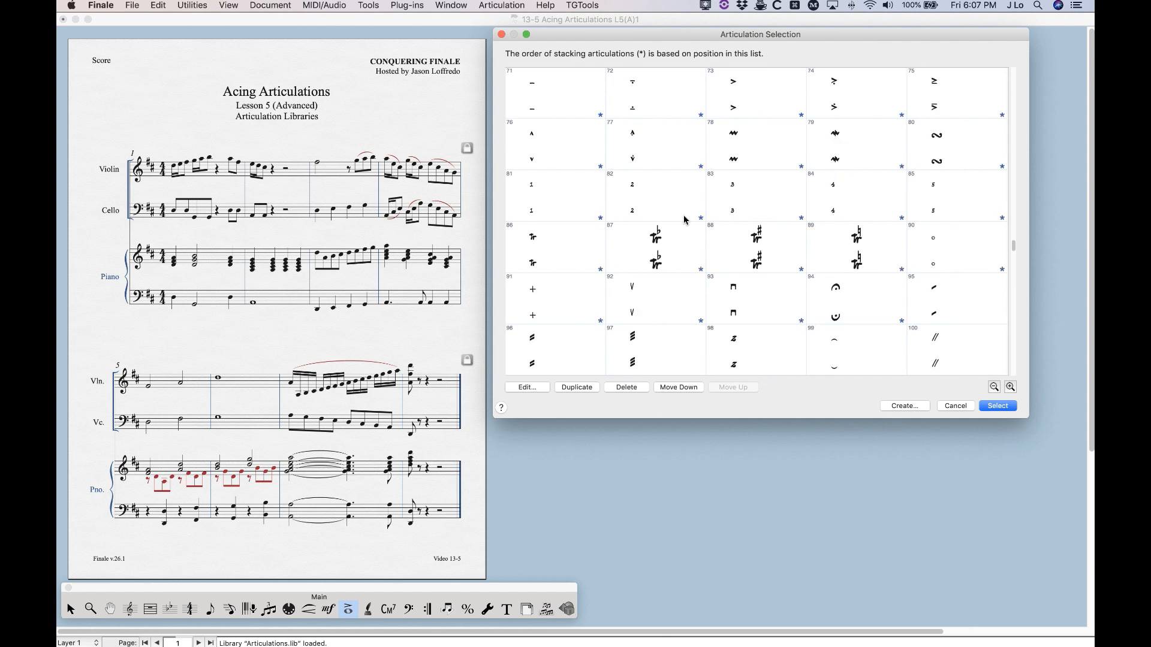
scroll(684, 219, "up", 1)
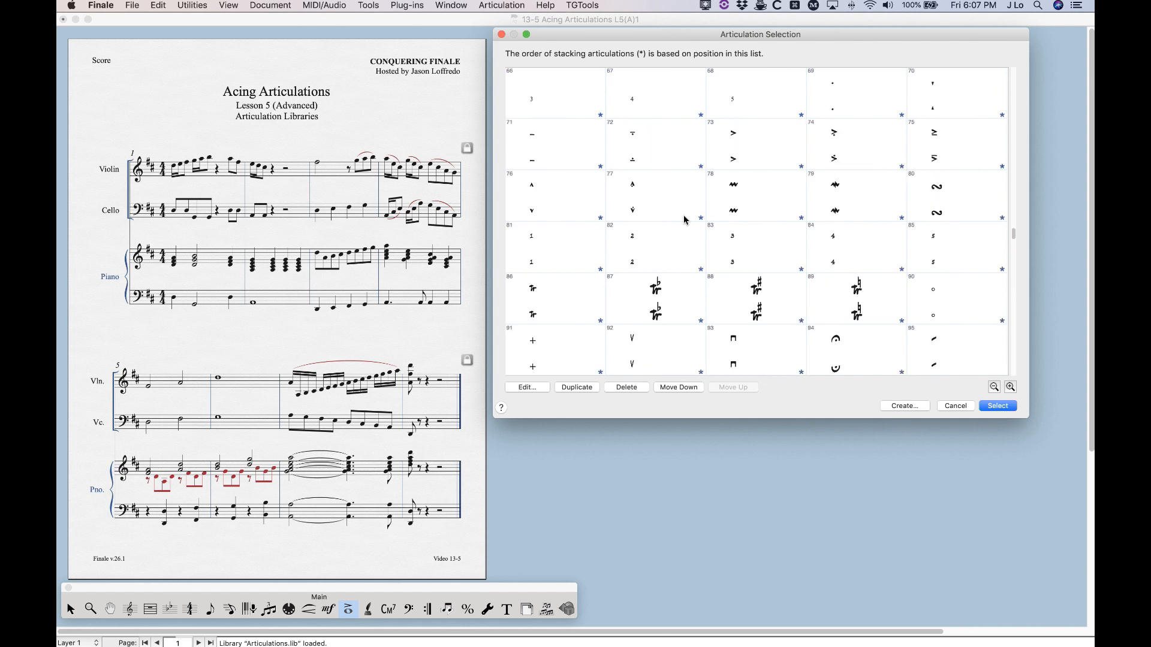
scroll(683, 220, "up", 2)
left_click(763, 197)
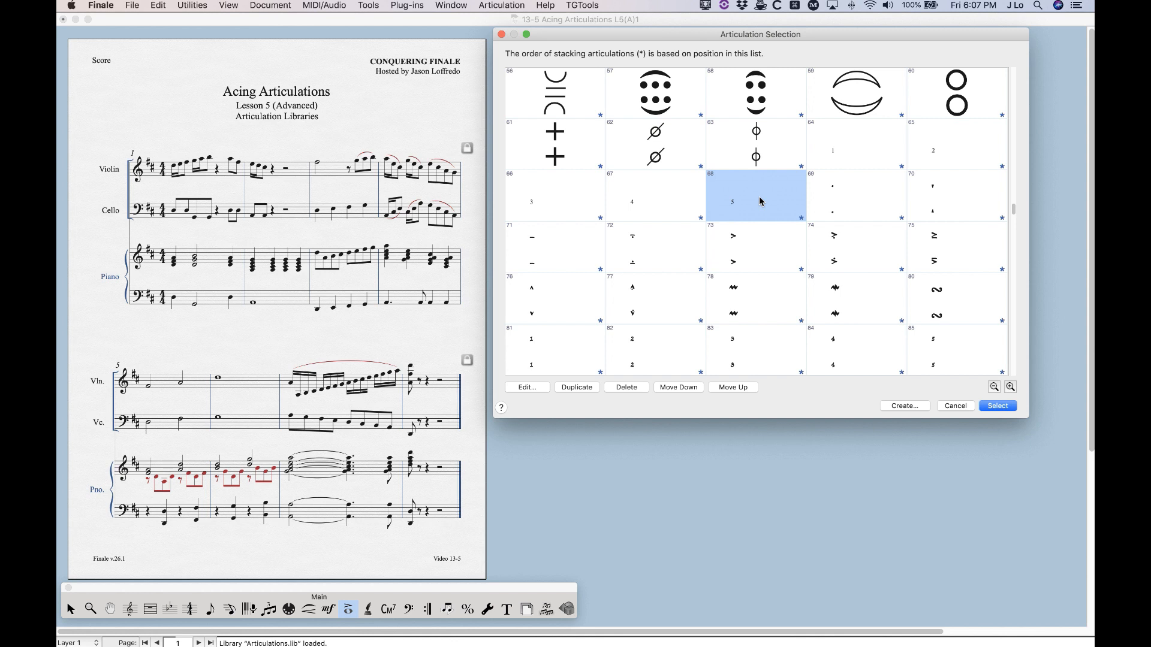
left_click(855, 204)
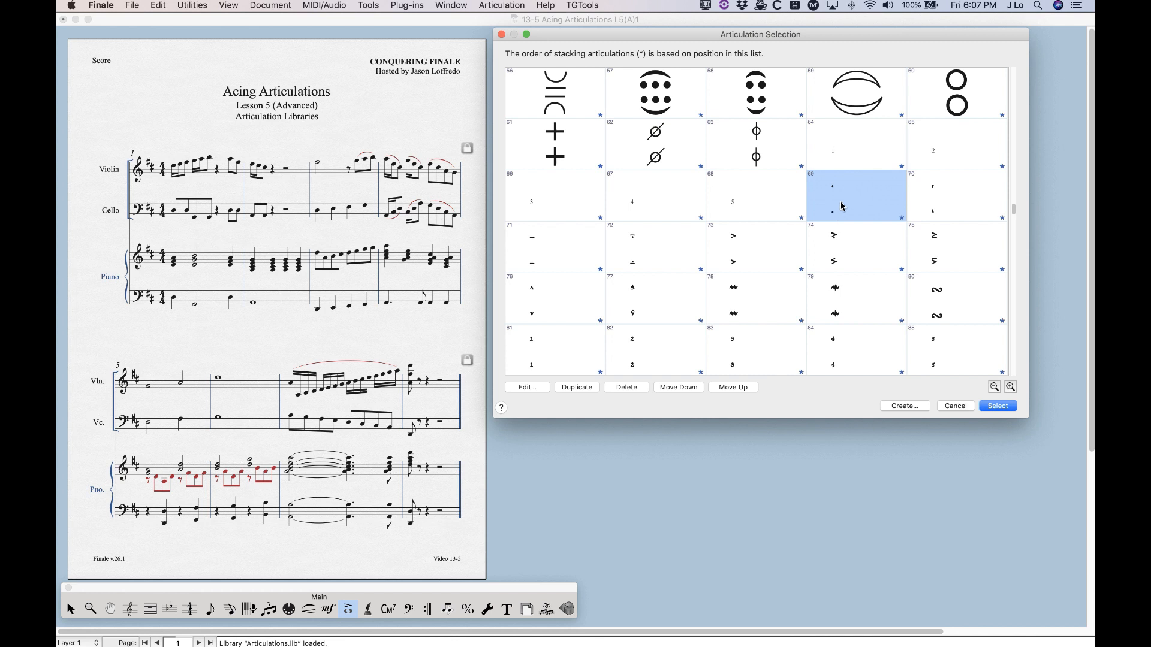
Examine the loaded articulations from number 69 to the end of the list, checking which symbols are new and which are duplicates
scroll(842, 206, "down", 1)
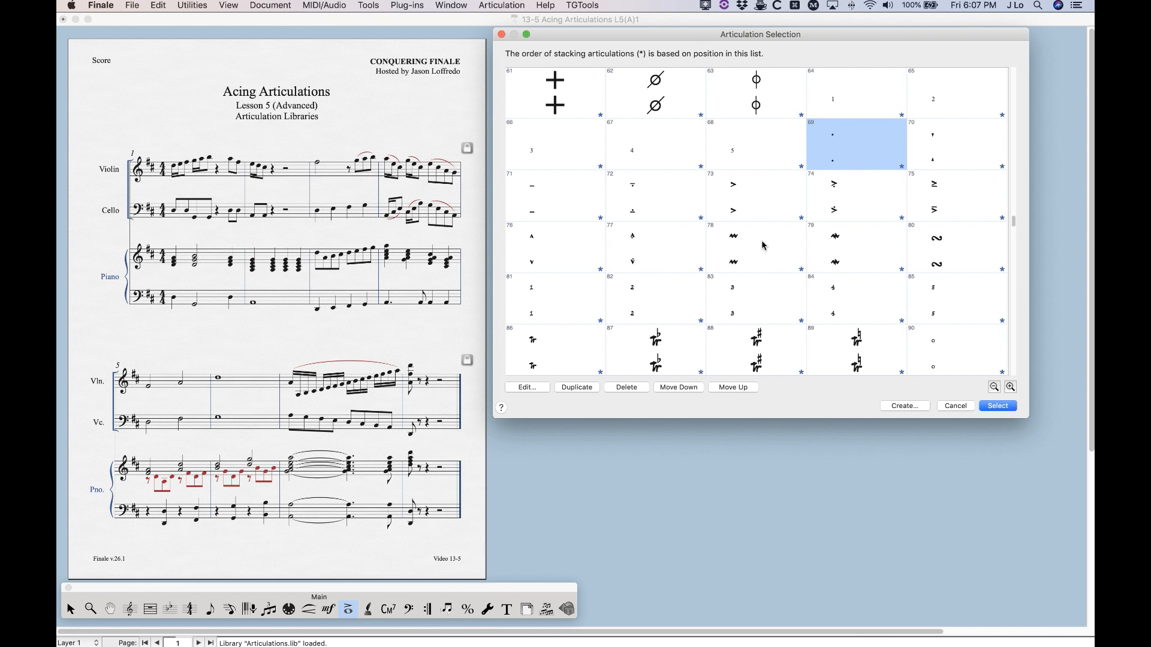
scroll(711, 237, "down", 1)
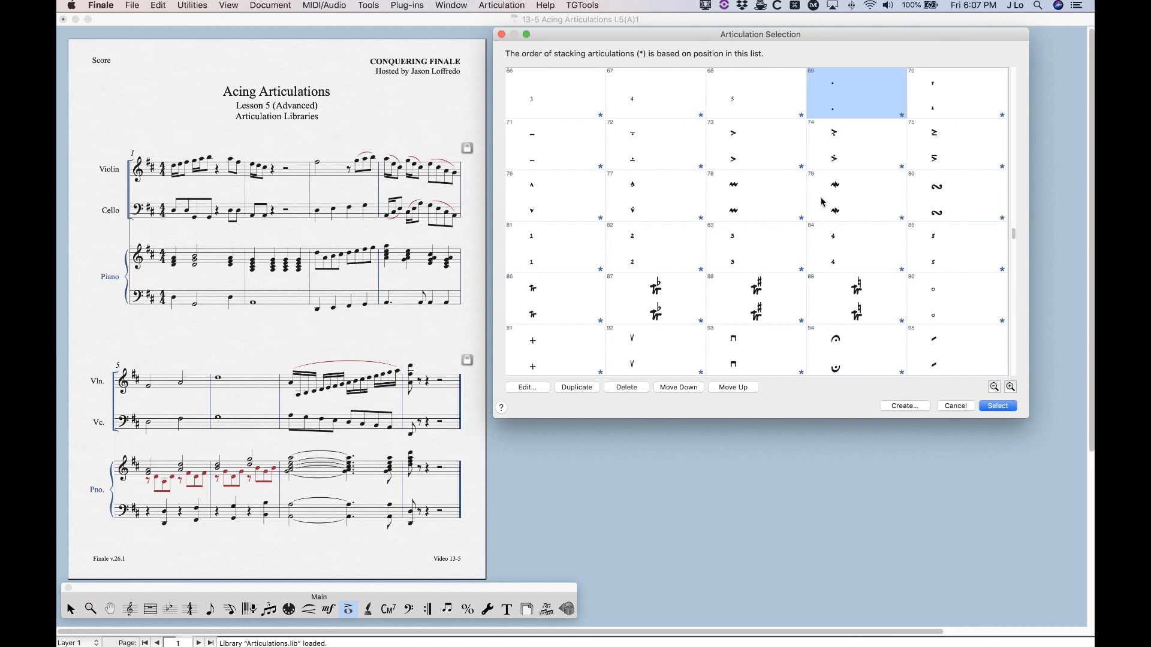
scroll(822, 202, "down", 5)
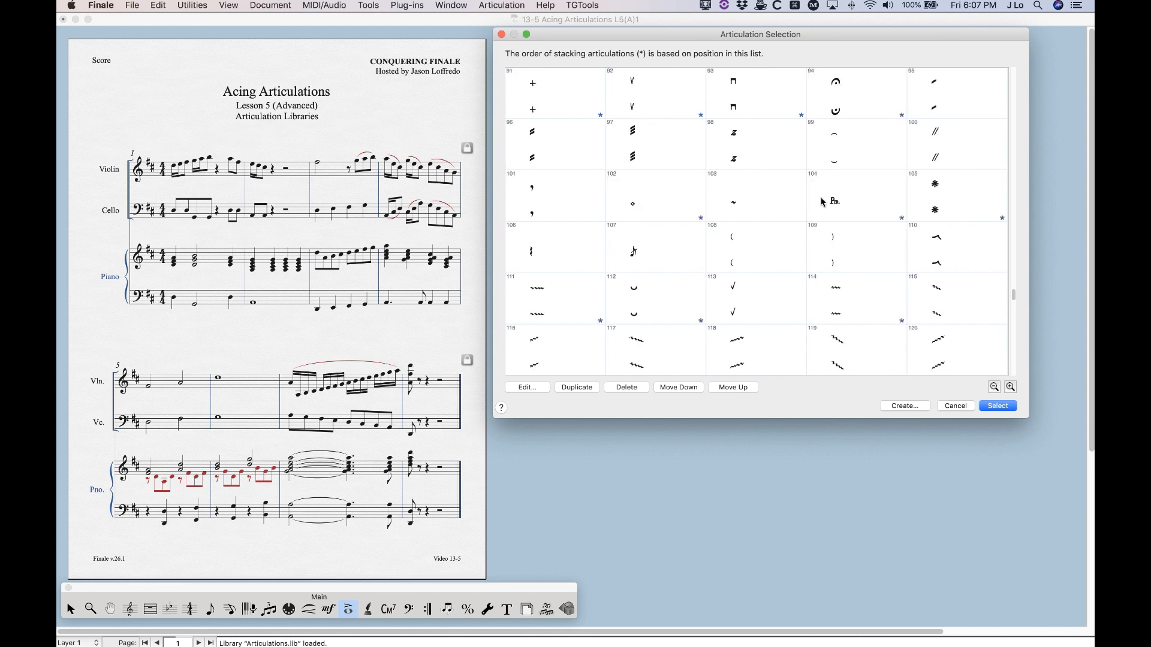
scroll(678, 276, "down", 3)
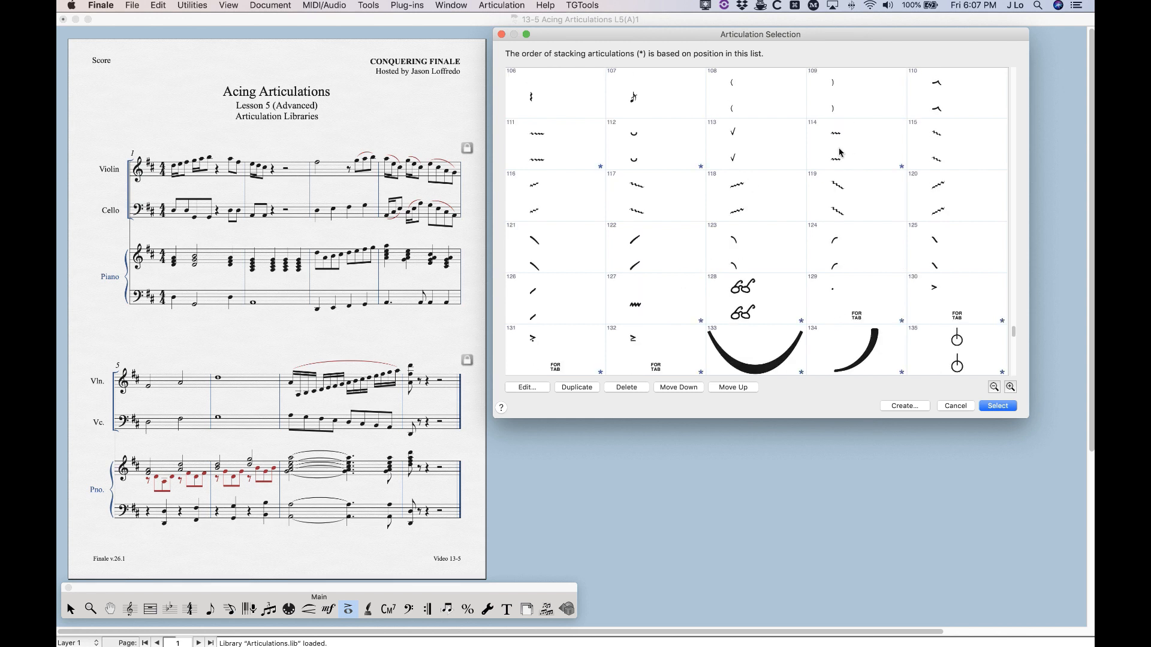
scroll(878, 159, "up", 1)
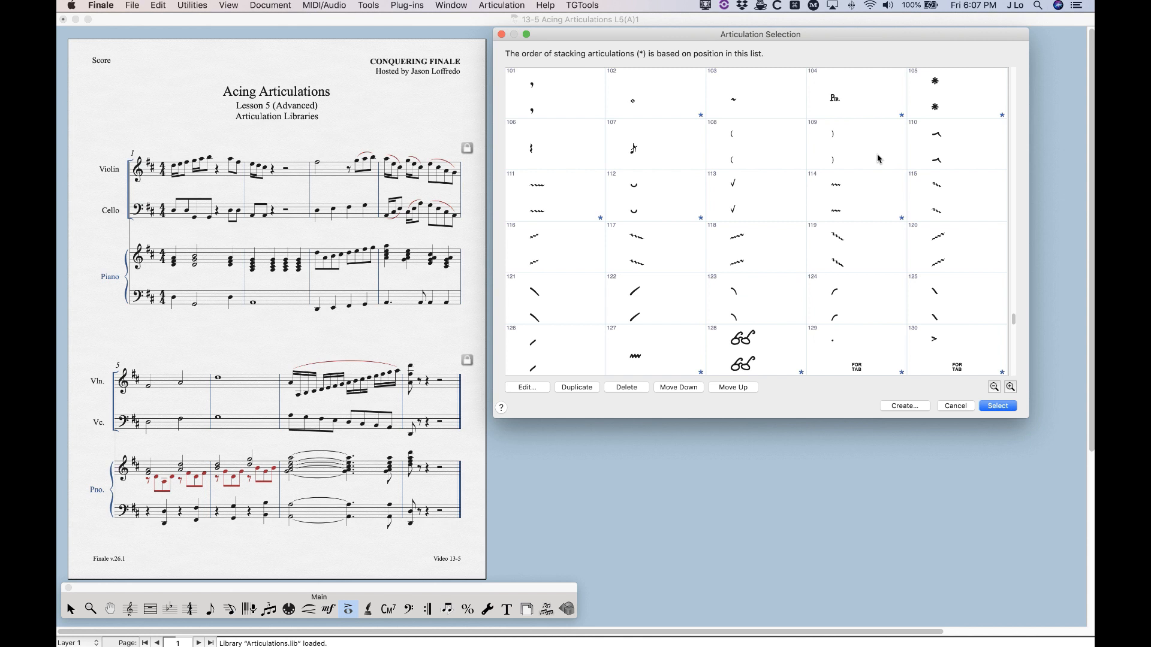
left_click(953, 153)
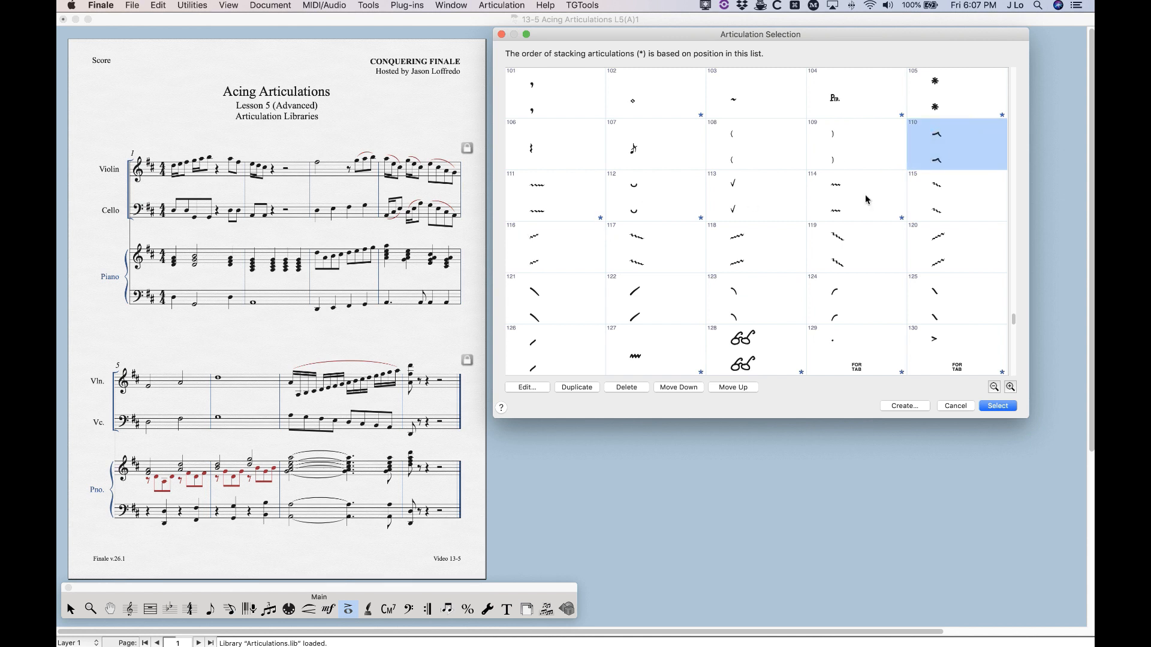
scroll(743, 263, "down", 1)
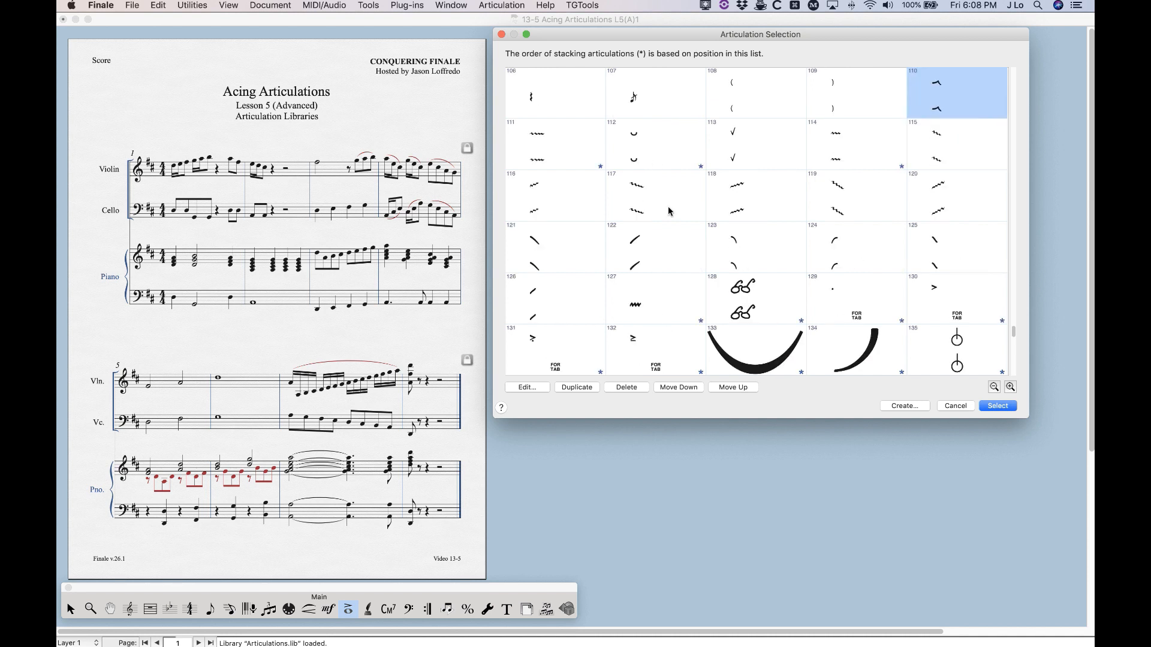
scroll(670, 211, "down", 1)
left_click(763, 249)
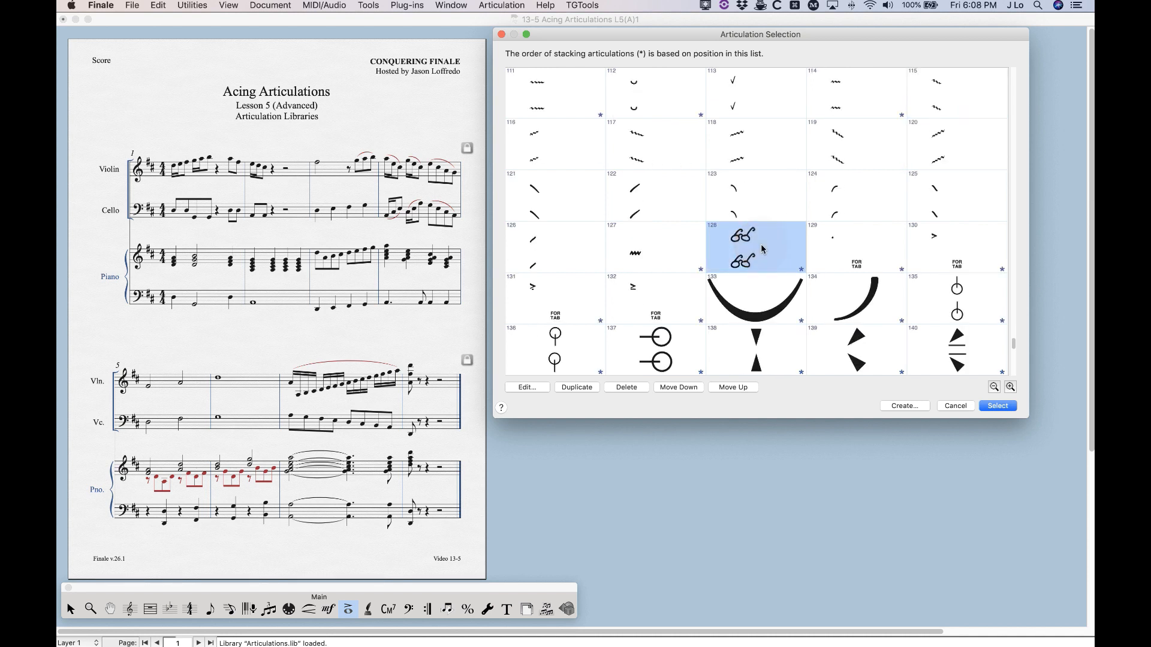
scroll(762, 249, "down", 2)
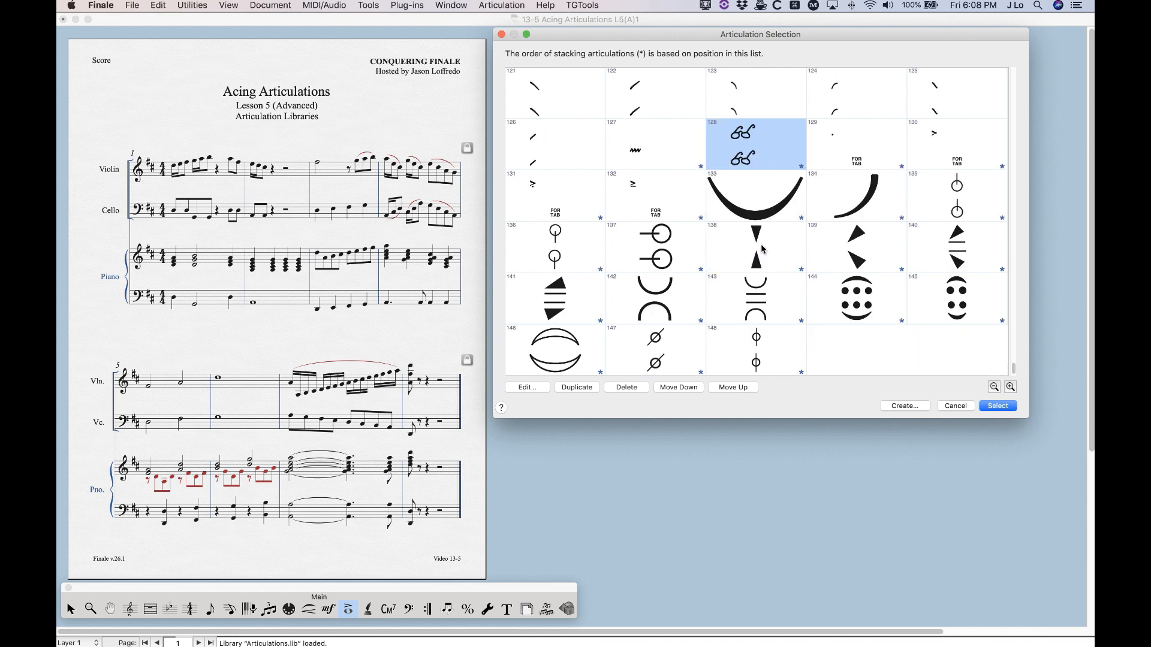
Delete the duplicate Broadway Copyist articulations numbered 69 through 109 from the articulation list
scroll(762, 250, "up", 13)
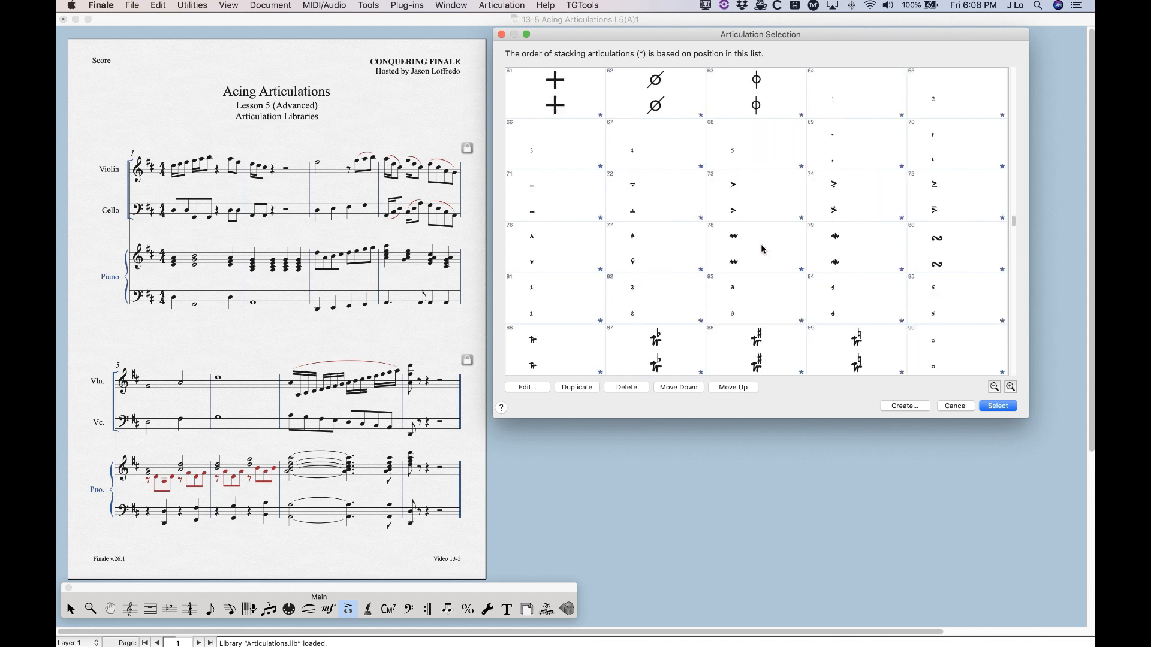
left_click(833, 219)
scroll(833, 222, "down", 2)
scroll(833, 223, "up", 2)
scroll(833, 222, "down", 2)
scroll(833, 223, "up", 2)
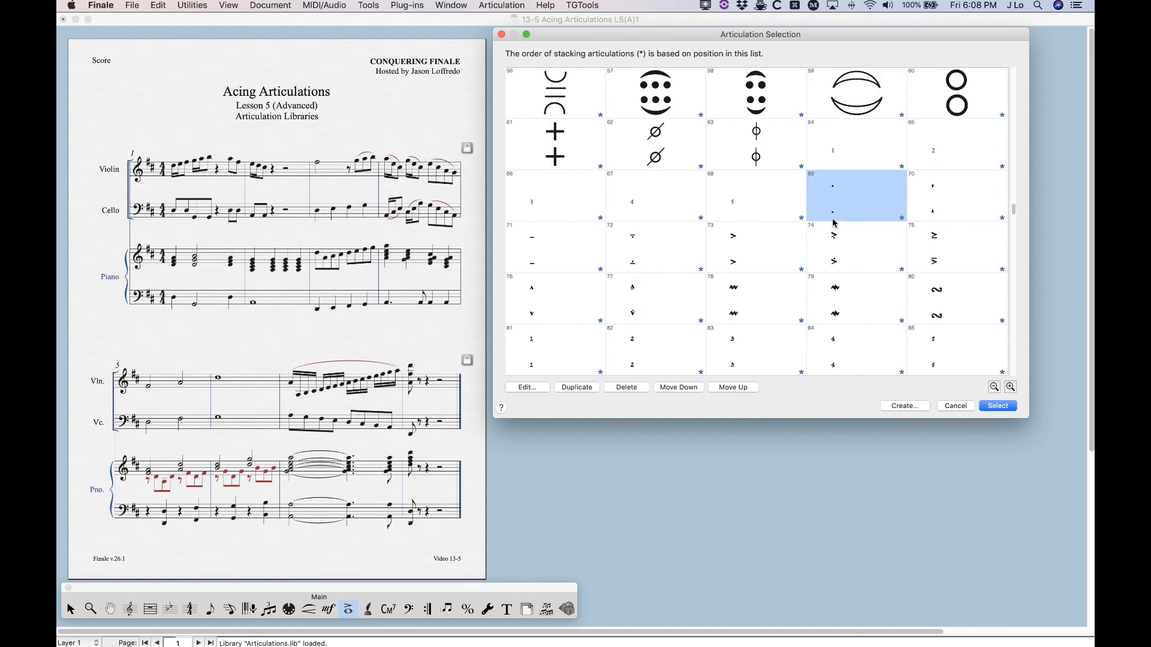
scroll(827, 189, "down", 7)
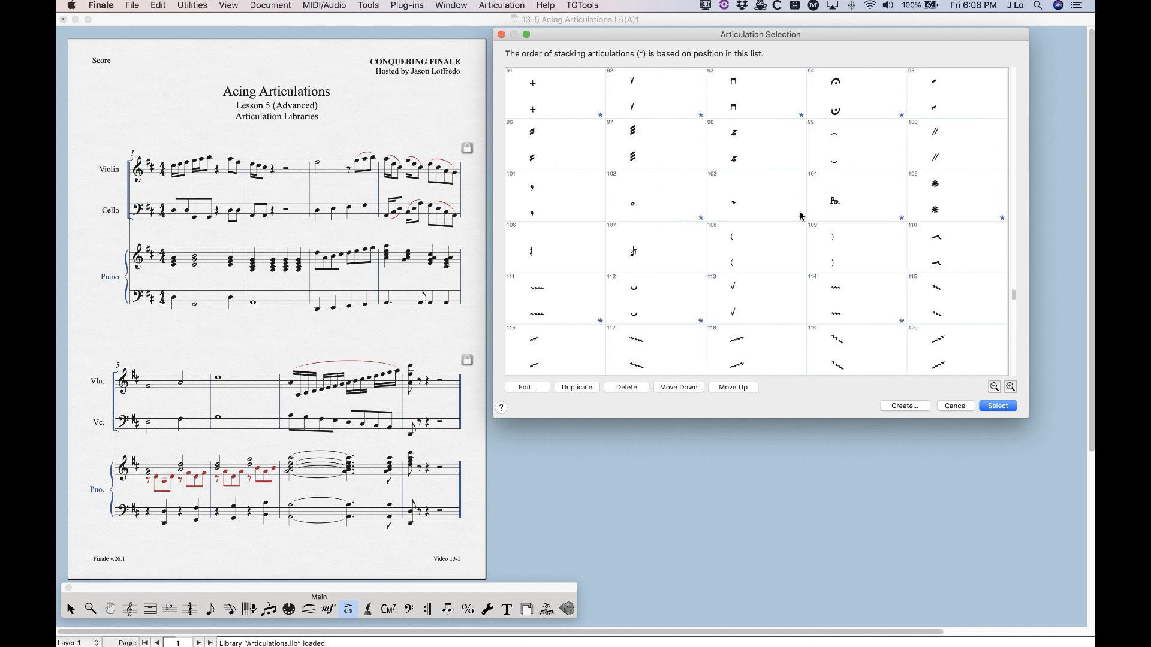
scroll(801, 216, "down", 1)
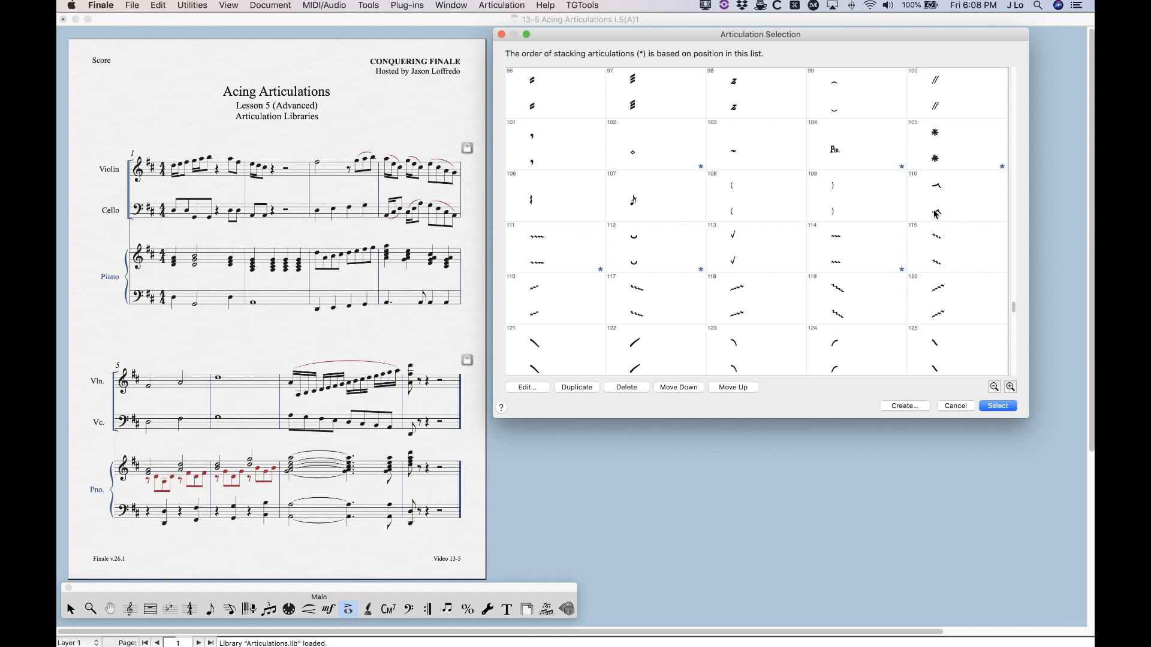
left_click(860, 210, "shift")
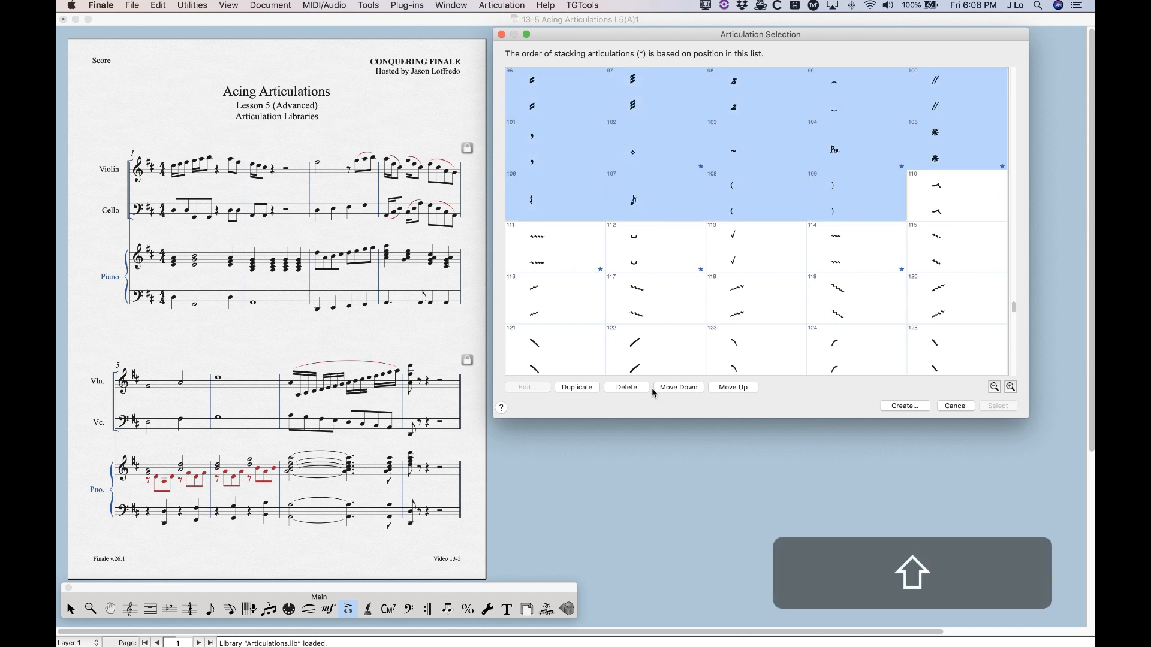
left_click(626, 387)
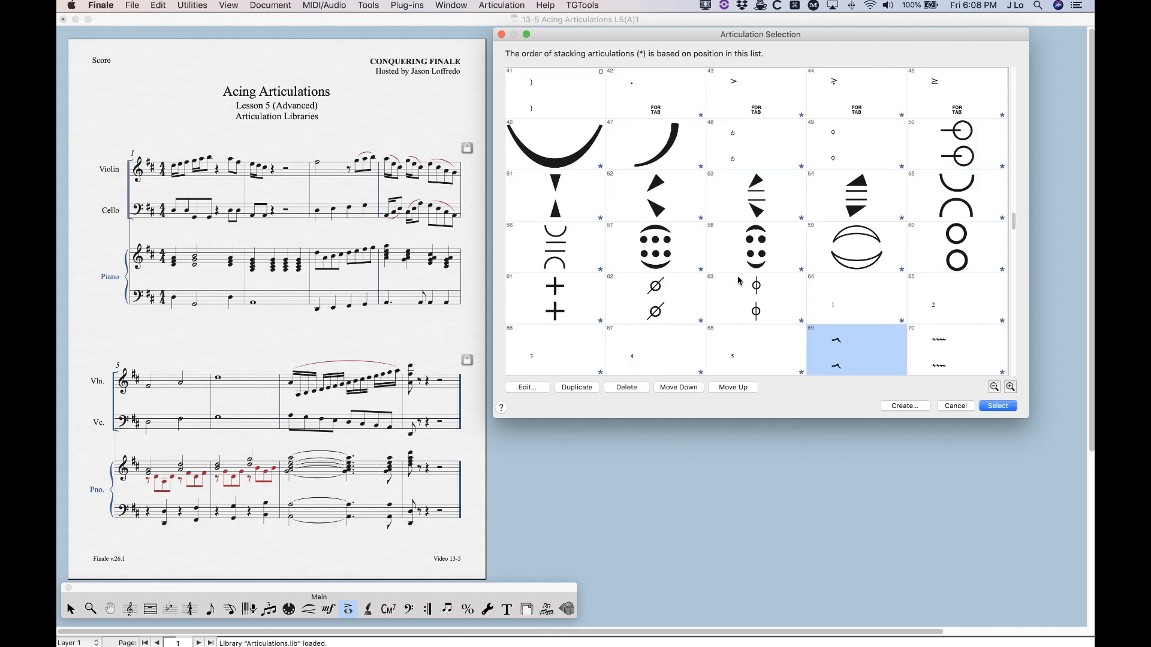
Delete articulations 88 through 107, following the eyeglasses symbol, and close the list without assigning an articulation
scroll(739, 281, "down", 6)
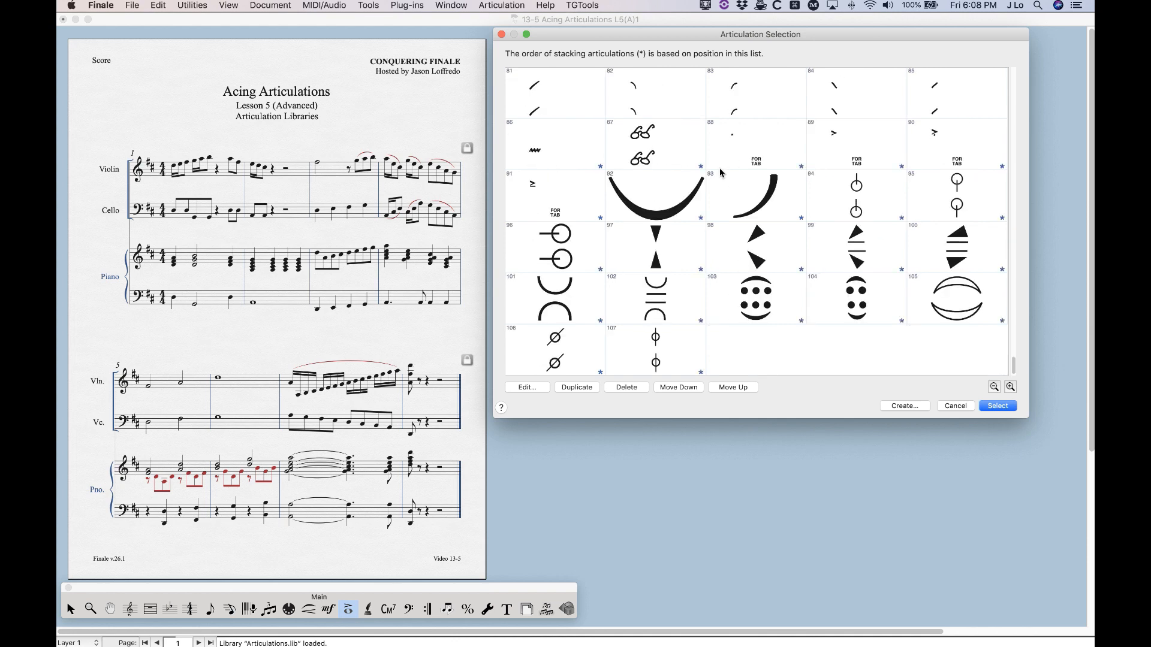
left_click(750, 144)
left_click(680, 343, "shift")
left_click(627, 387)
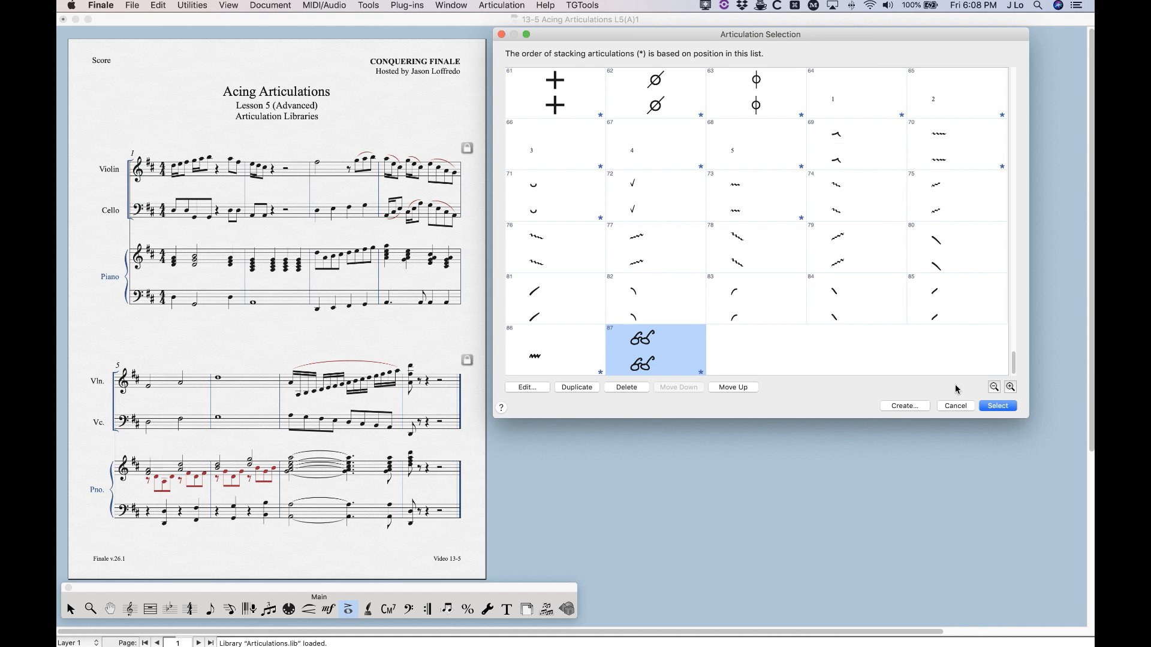
left_click(956, 406)
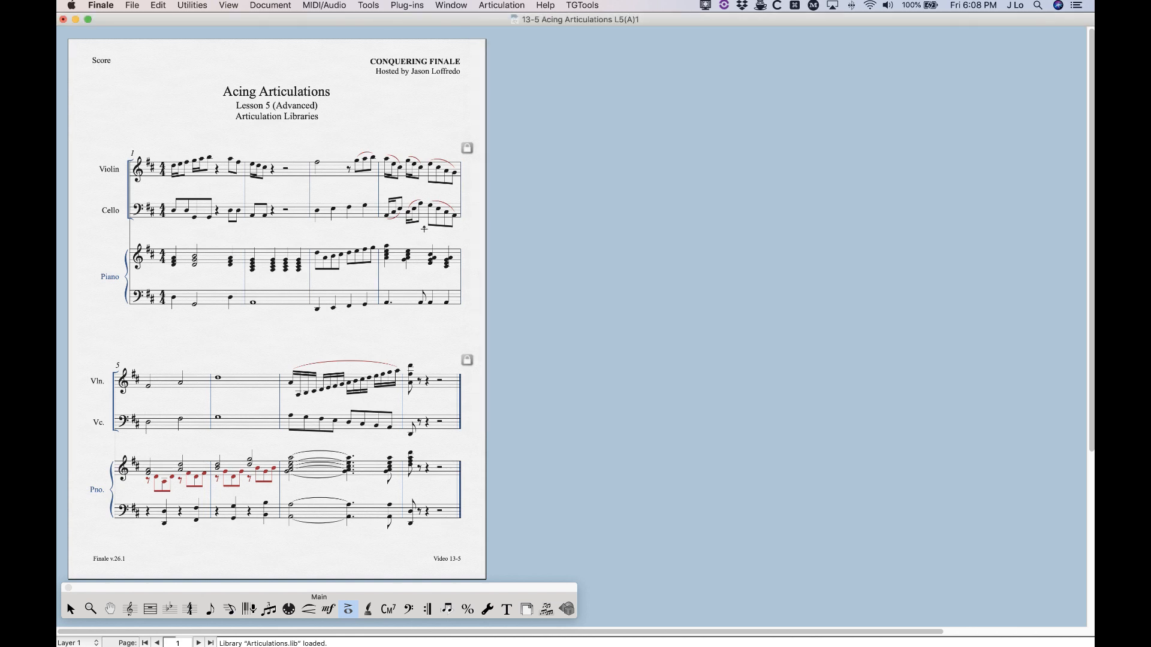
Load the Articulations.lib library from the Jazz Font folder into the score
left_click(133, 5)
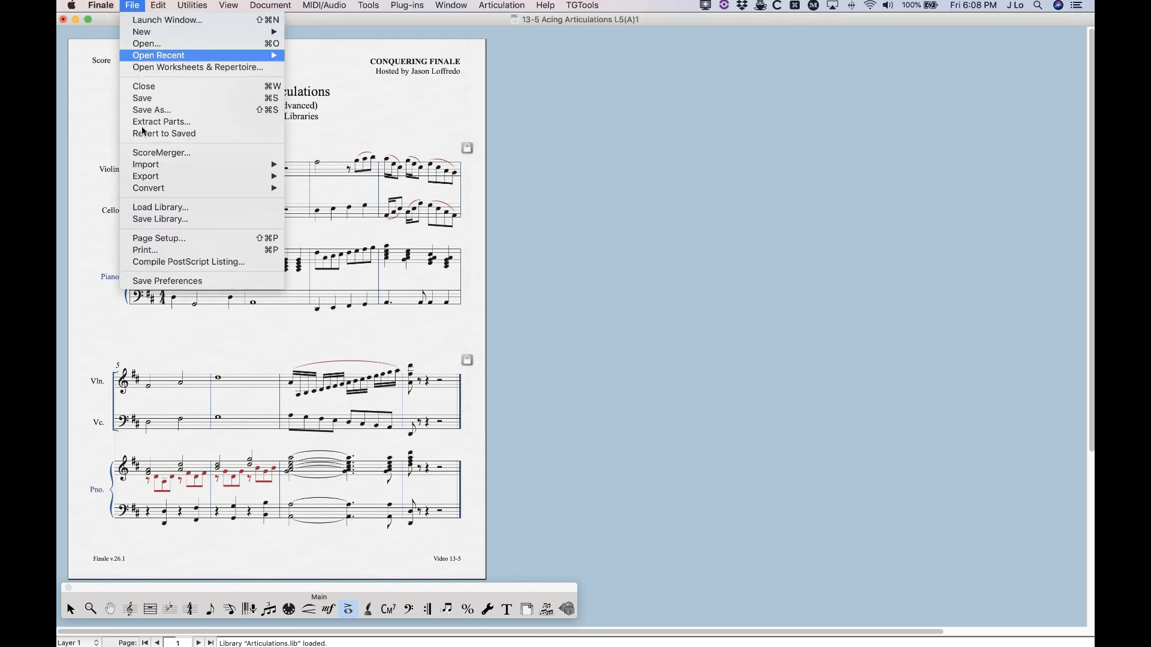
left_click(159, 207)
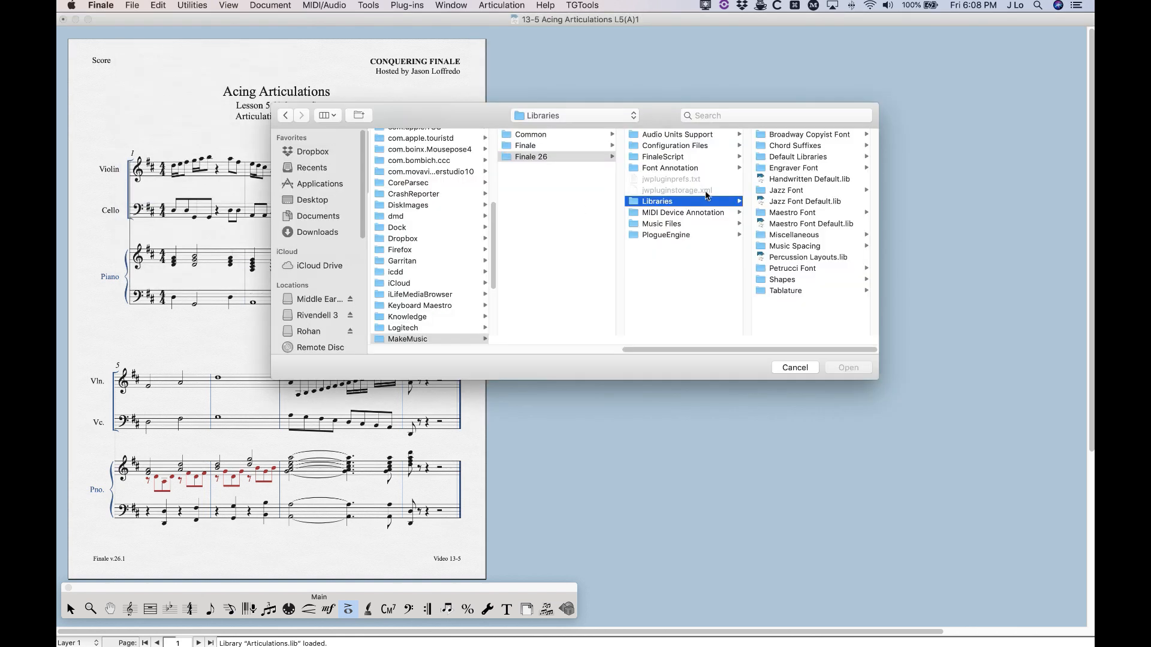
left_click(785, 190)
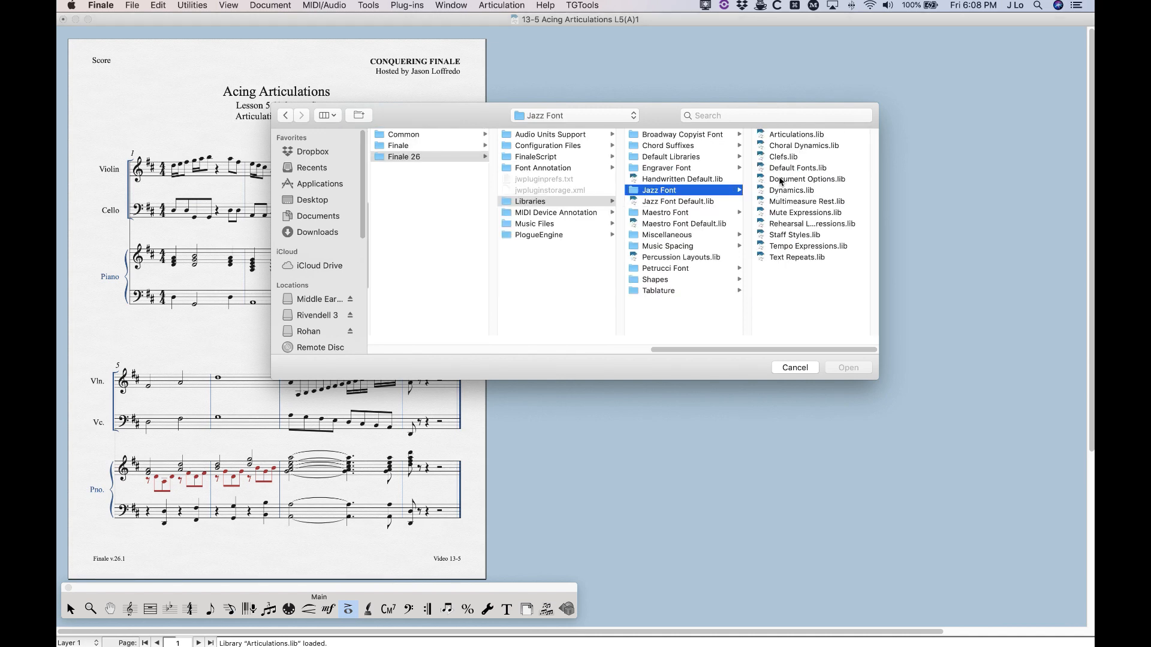
left_click(789, 134)
left_click(846, 367)
Open the articulation list for the violin note in measure 3 and delete the duplicate Jazz Font articulations 88 through 123
left_click(318, 155)
scroll(715, 259, "down", 15)
scroll(715, 258, "down", 5)
scroll(759, 279, "up", 10)
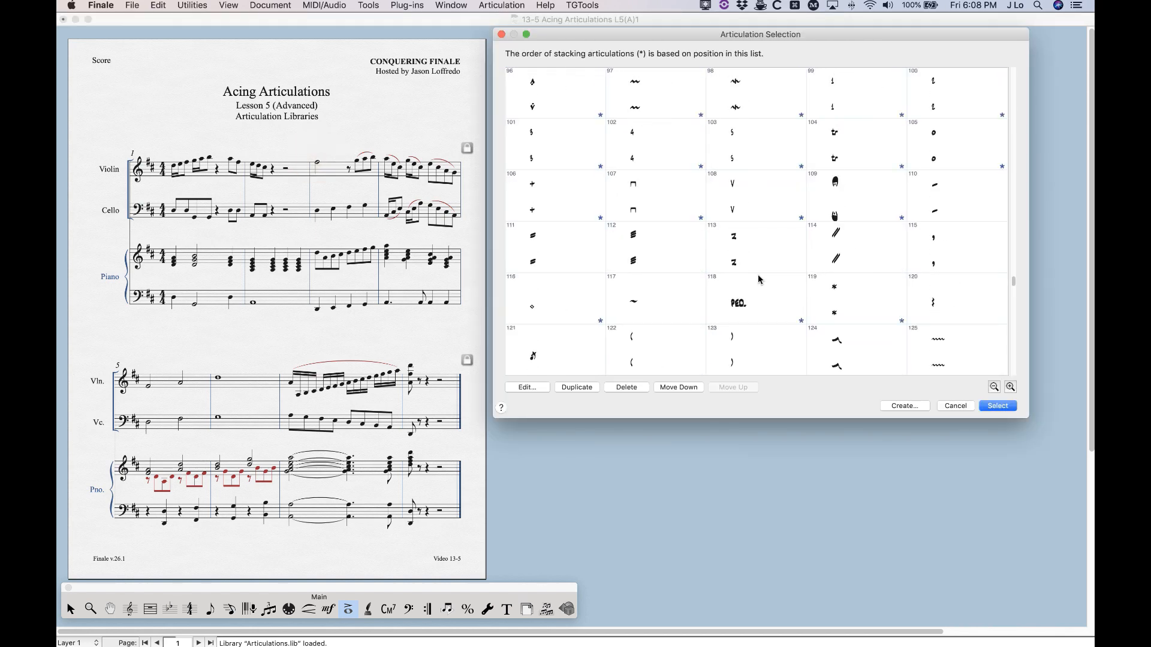
scroll(757, 276, "down", 1)
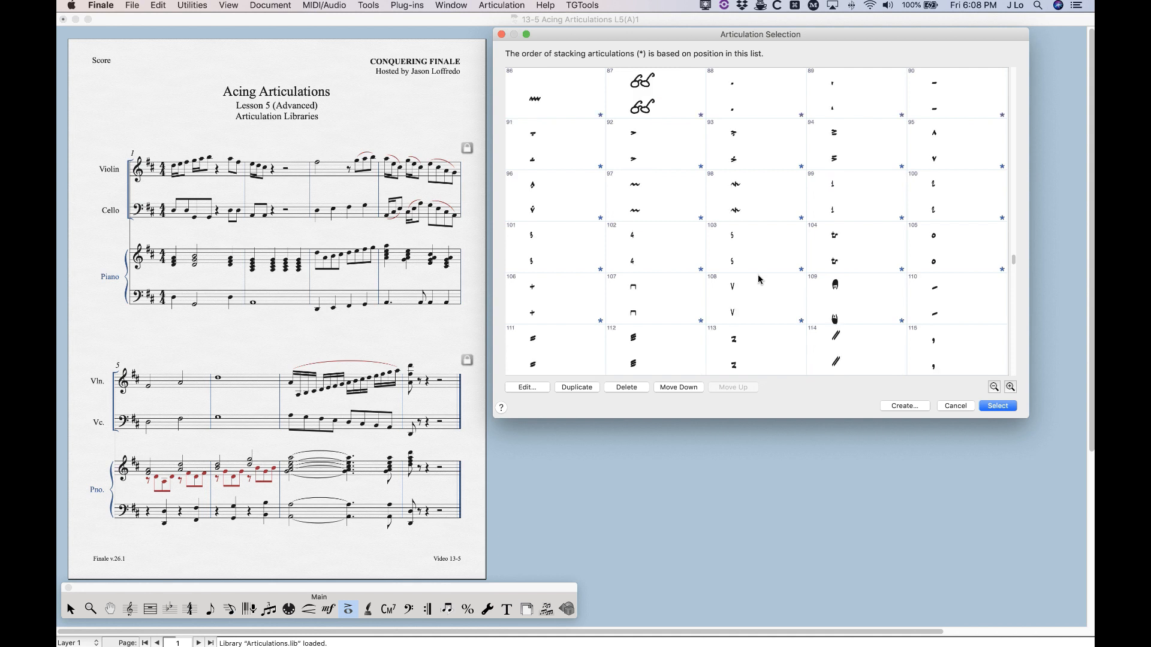
left_click(743, 101)
scroll(743, 249, "down", 4)
scroll(743, 250, "down", 3)
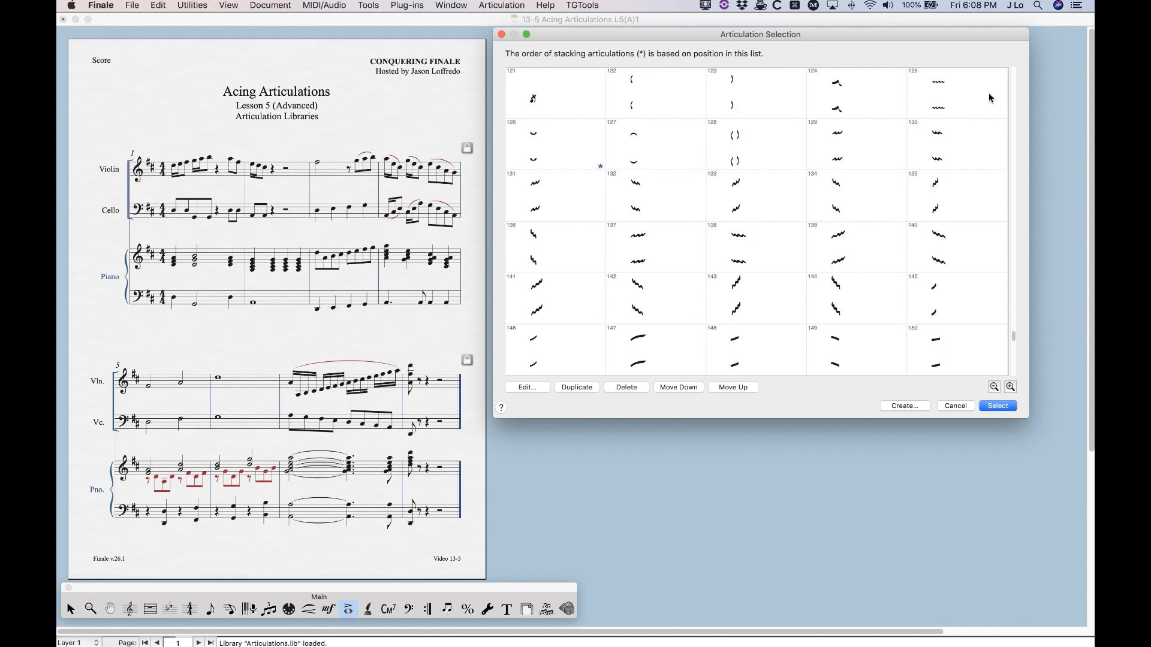
left_click(755, 109, "shift")
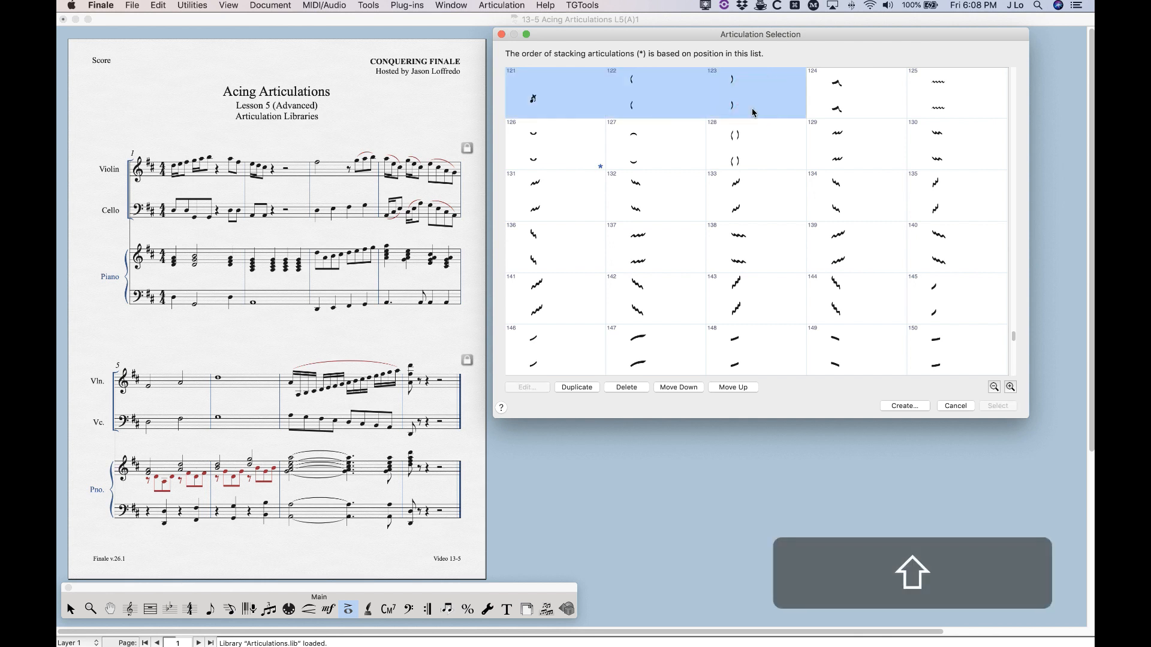
left_click(625, 387)
Delete the "FOR TAB" articulations 125 through 128 at the end of the list and close it without assigning an articulation
scroll(789, 265, "down", 4)
scroll(778, 284, "up", 4)
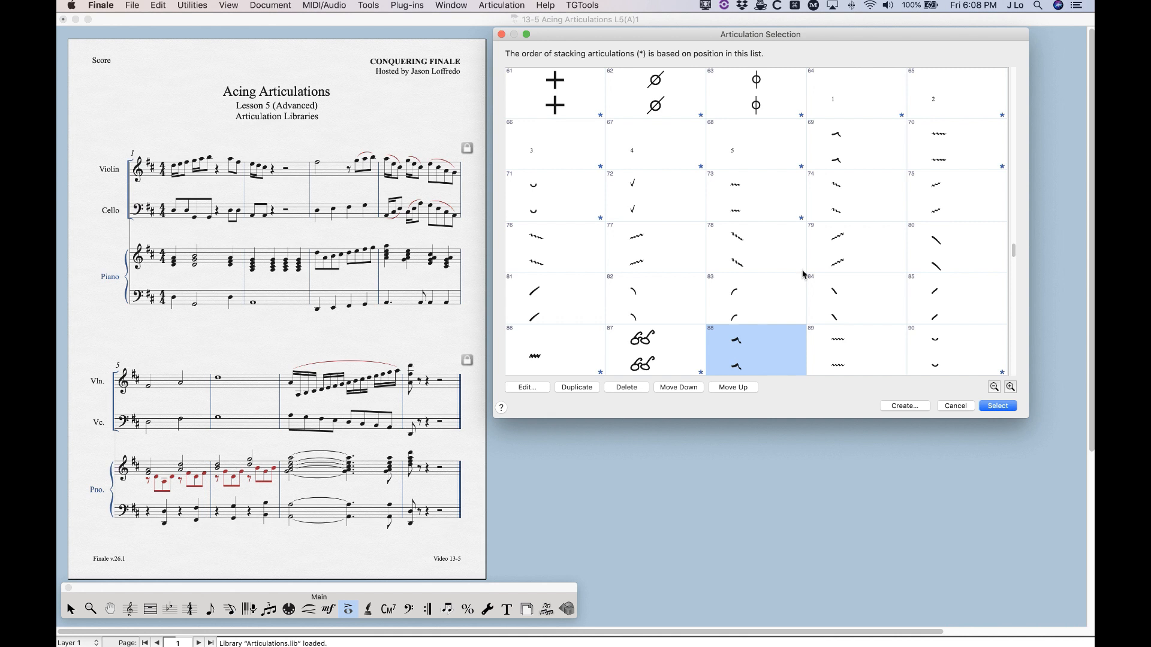
scroll(739, 277, "down", 4)
scroll(742, 297, "up", 4)
scroll(741, 296, "down", 4)
scroll(741, 297, "up", 4)
scroll(741, 298, "down", 8)
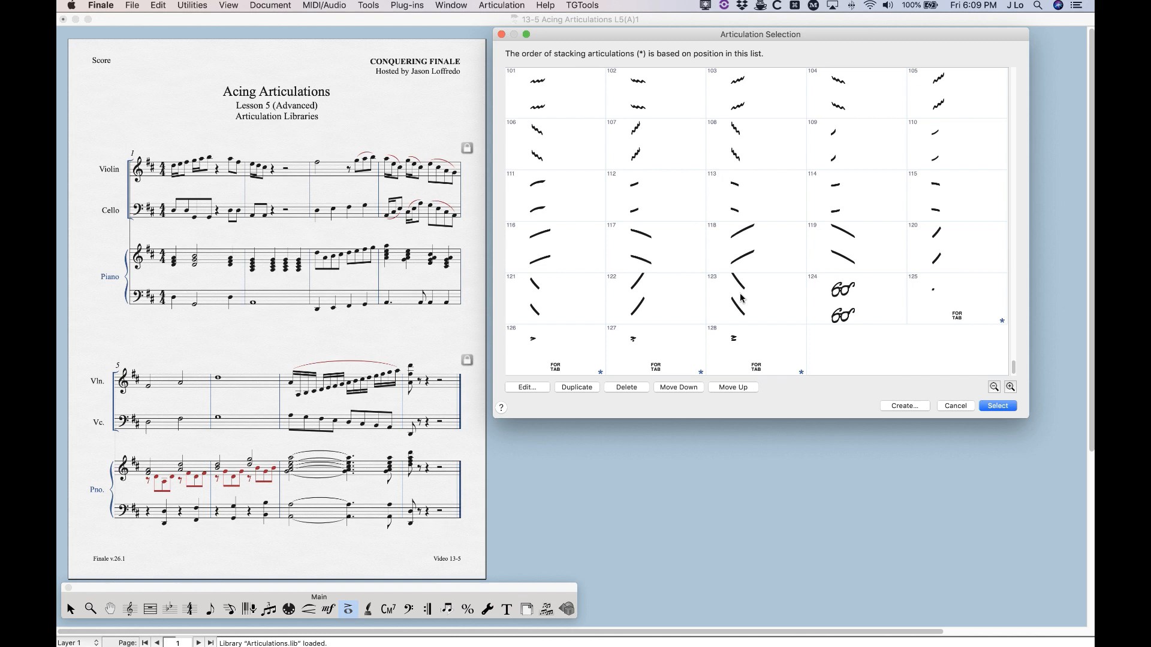
left_click(970, 305)
left_click(740, 366, "shift")
left_click(626, 387)
scroll(812, 306, "up", 10)
scroll(809, 308, "down", 10)
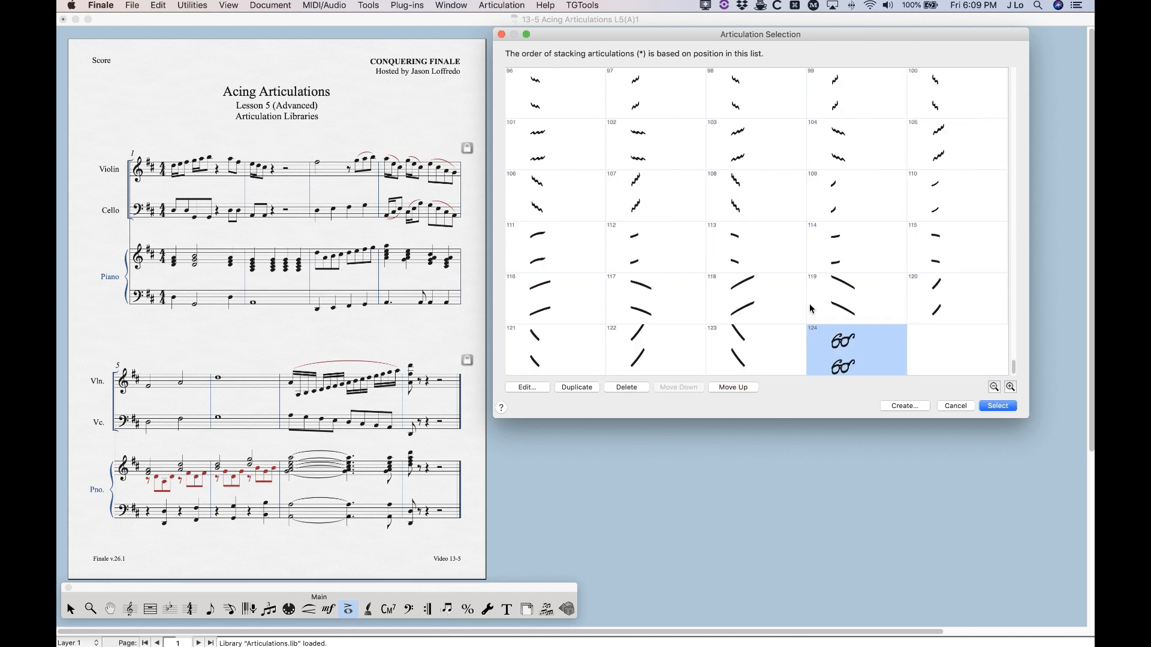
left_click(950, 404)
Load the Articulations.lib library from the Engraver Font folder into the score
left_click(132, 5)
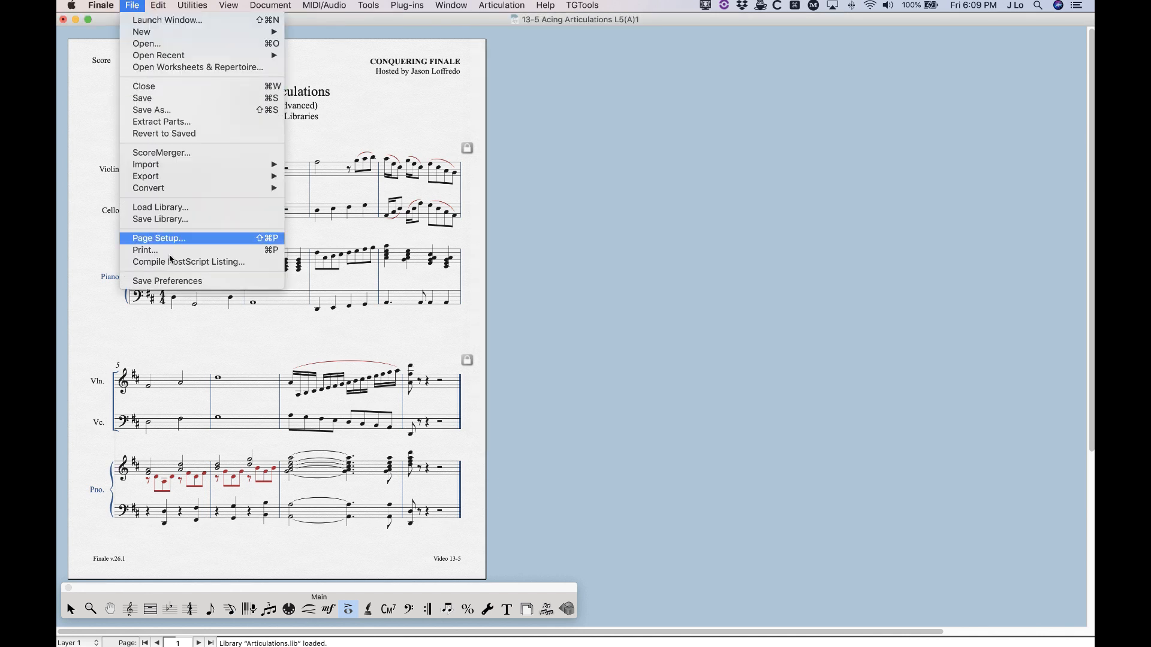
left_click(163, 208)
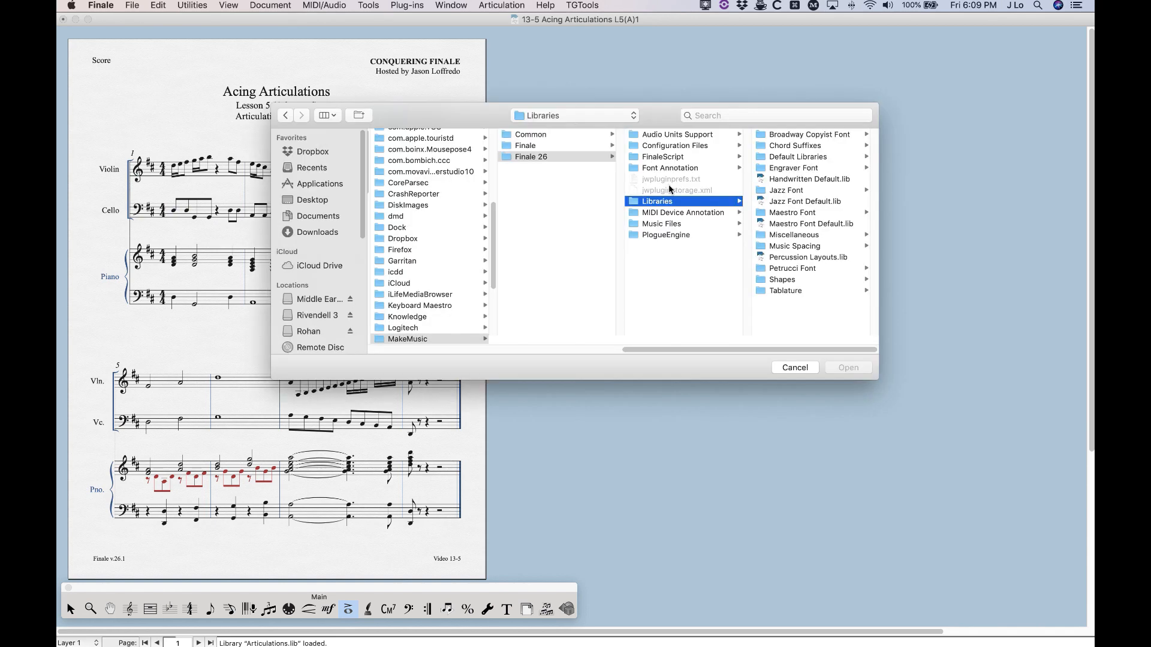
left_click(789, 147)
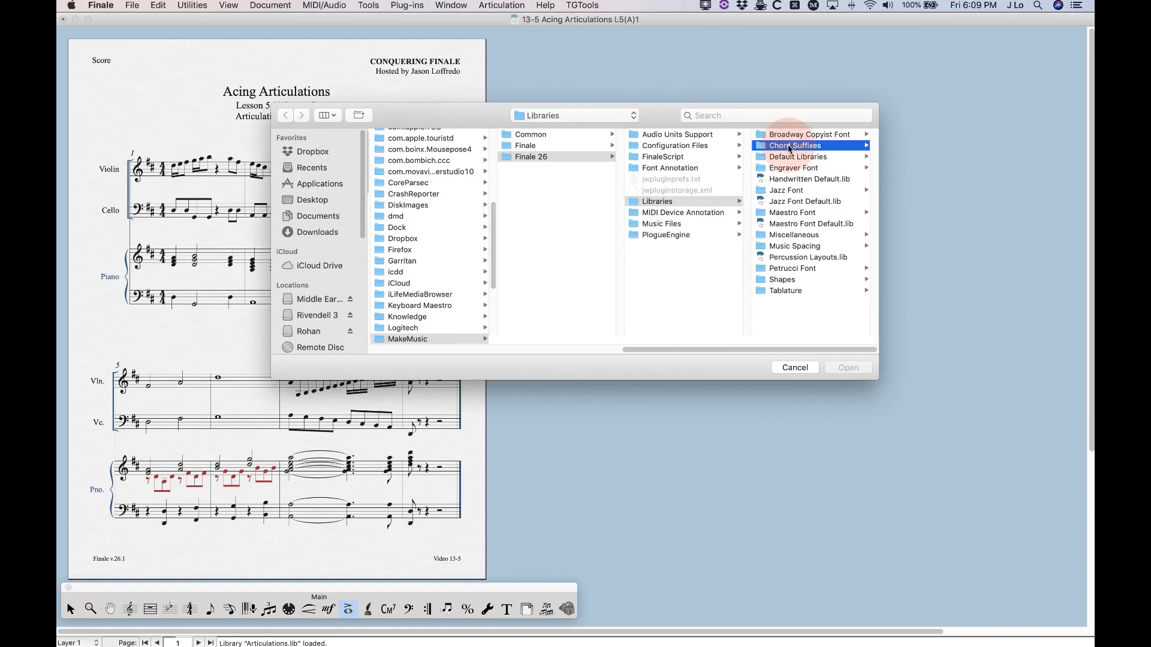
left_click(671, 157)
left_click(663, 169)
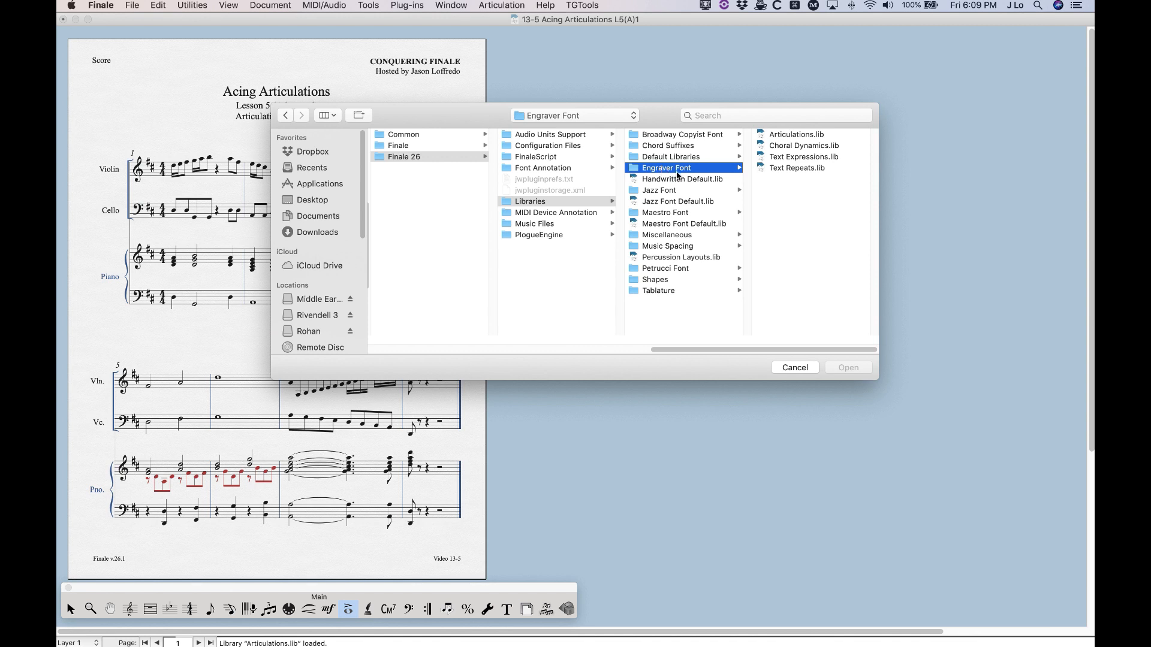
left_click(799, 135)
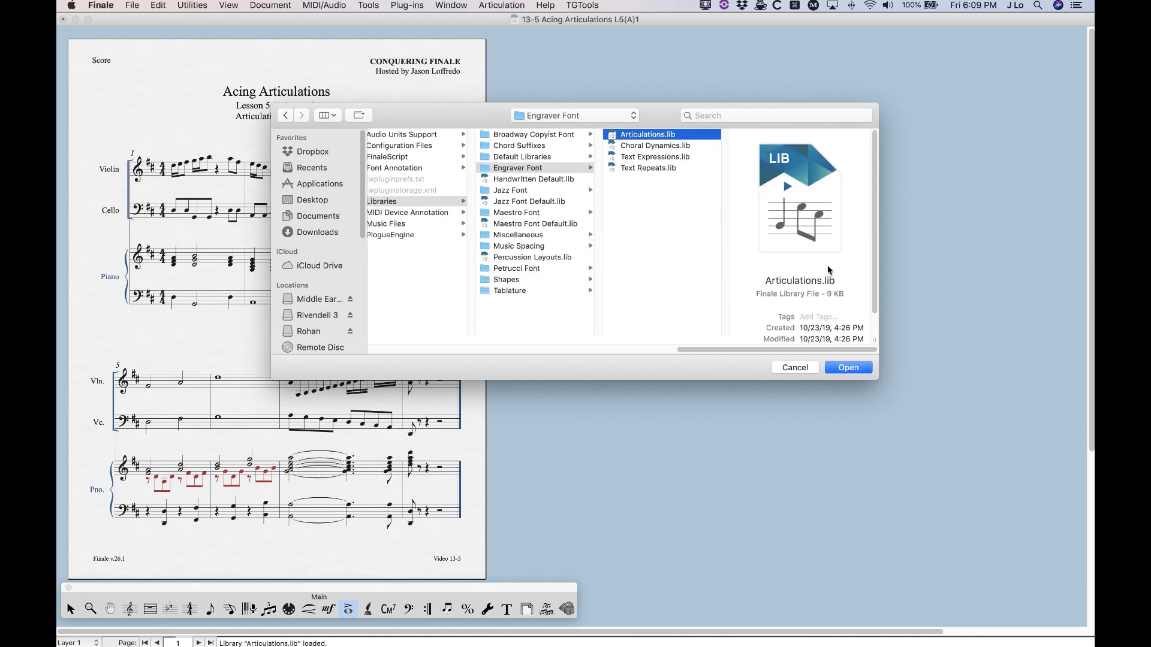
left_click(846, 367)
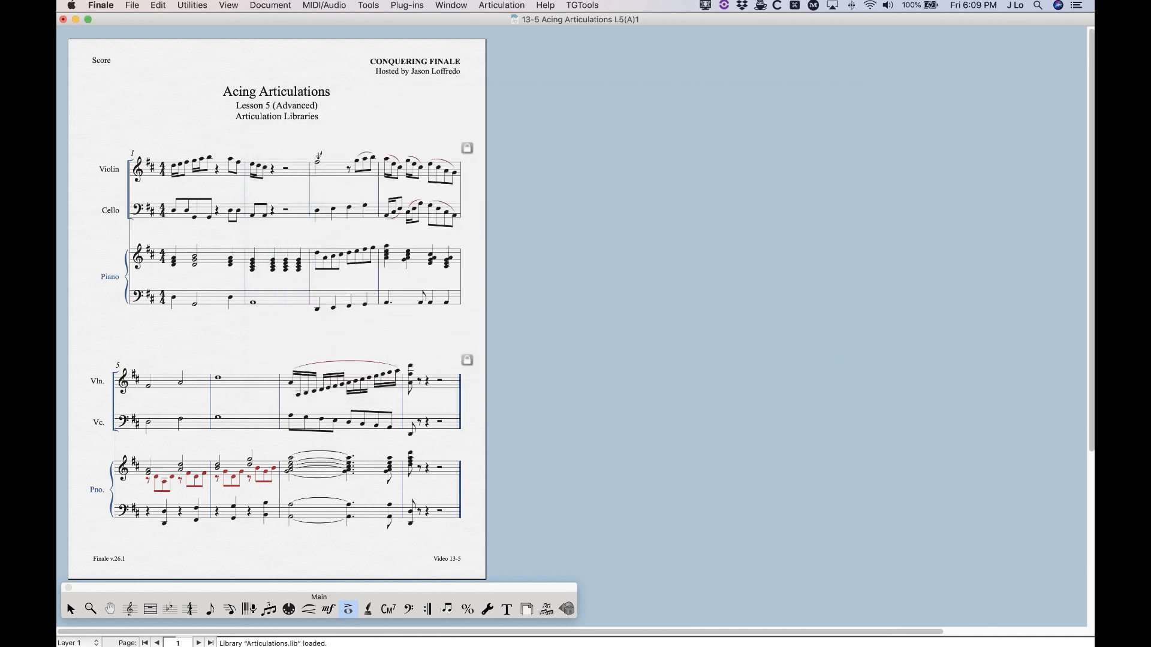
Open the articulation list for the violin note in measure 3 and delete the duplicate Engraver Font articulations 125 through 171
left_click(318, 157)
scroll(639, 264, "down", 20)
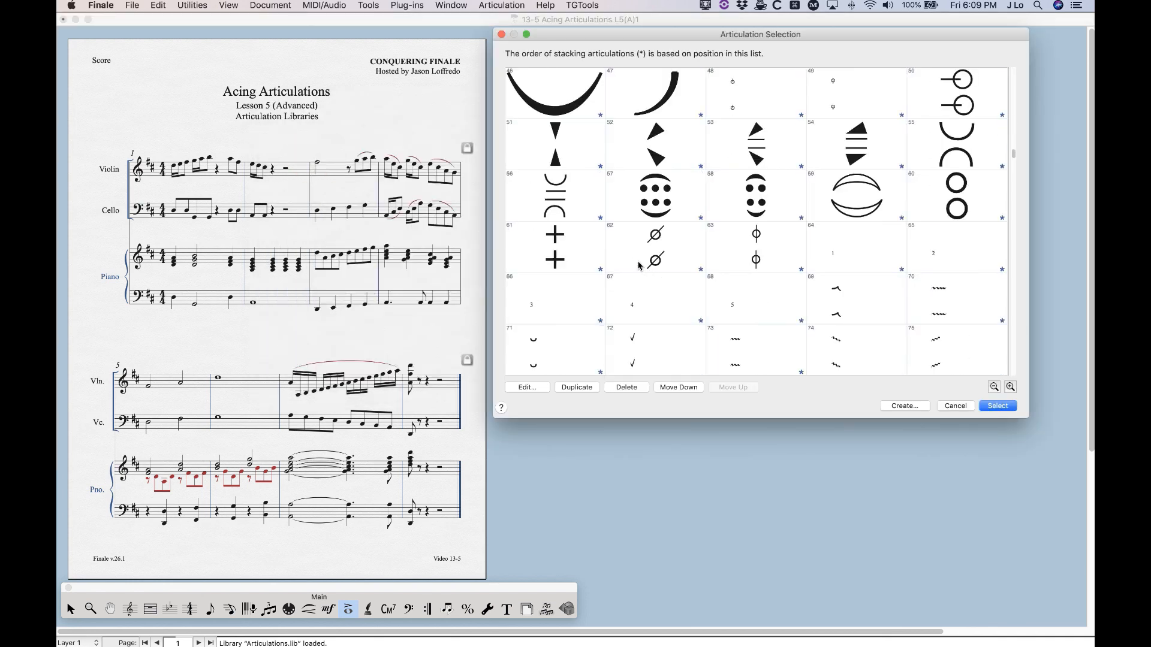
scroll(639, 264, "down", 3)
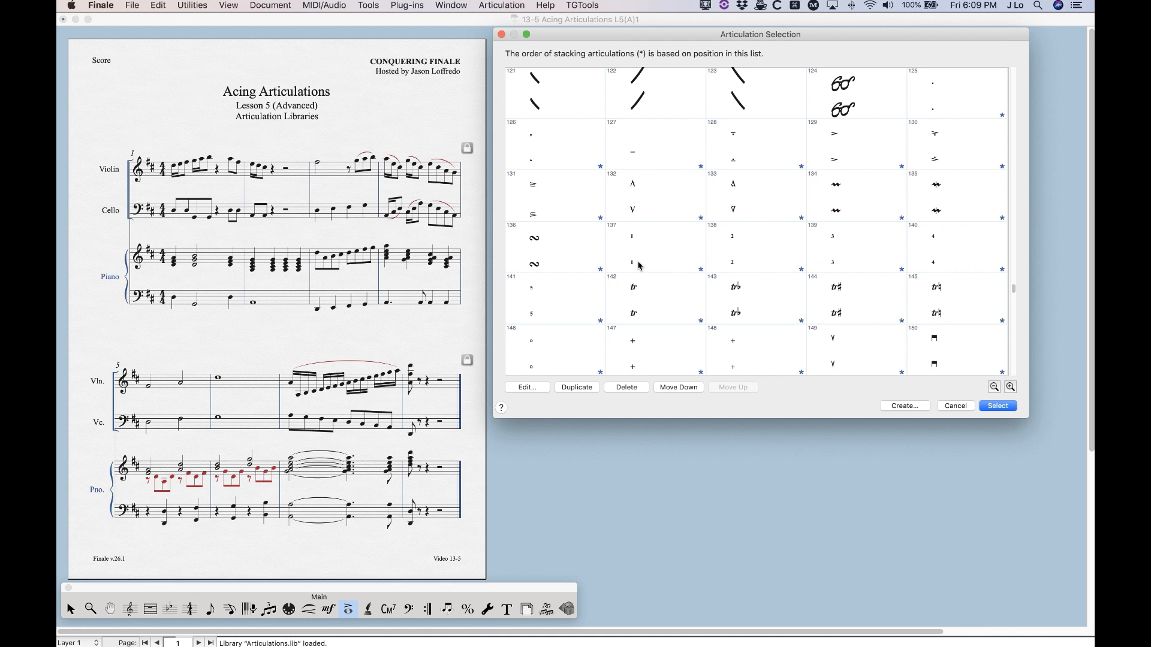
left_click(956, 95)
scroll(853, 192, "down", 7)
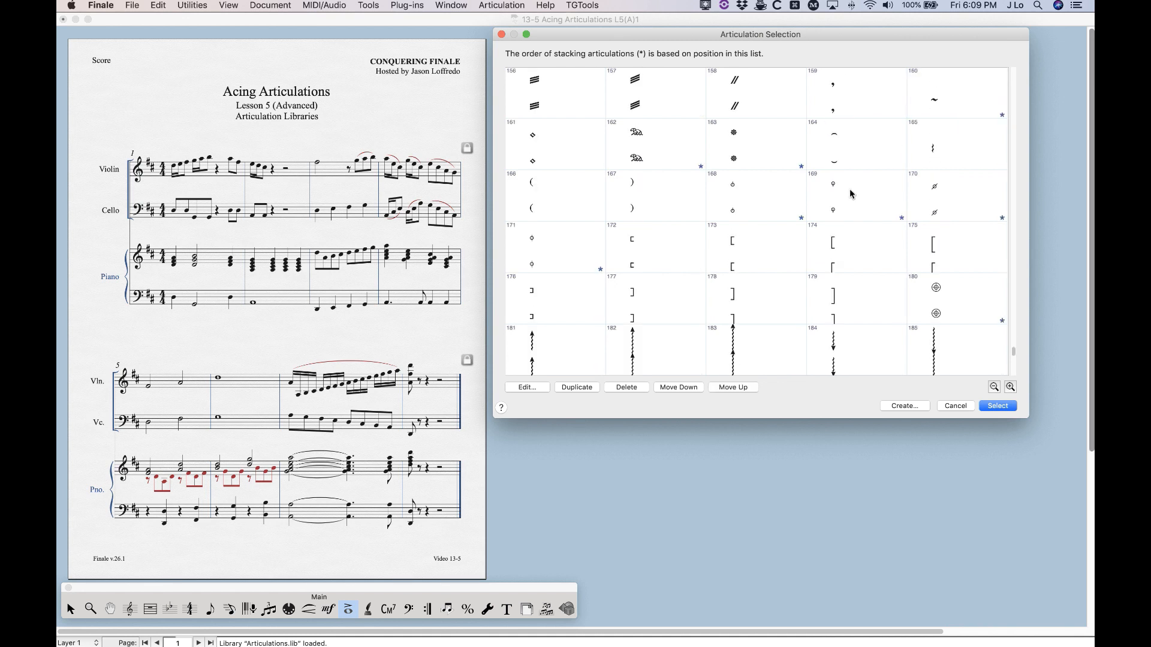
left_click(566, 253, "shift")
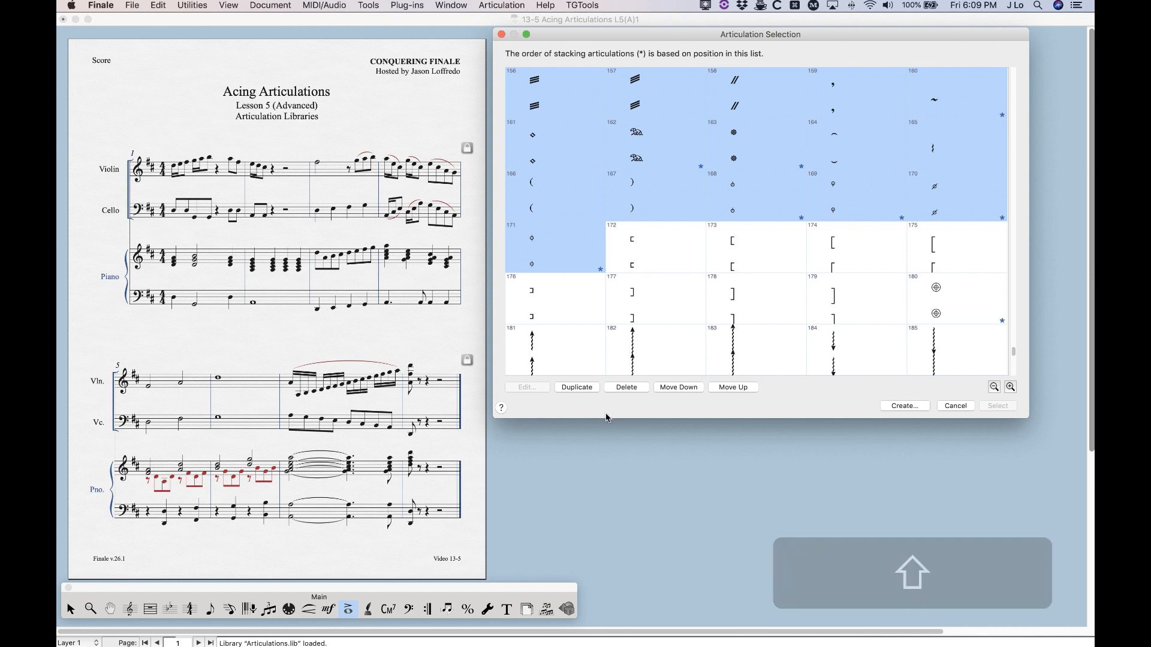
left_click(626, 388)
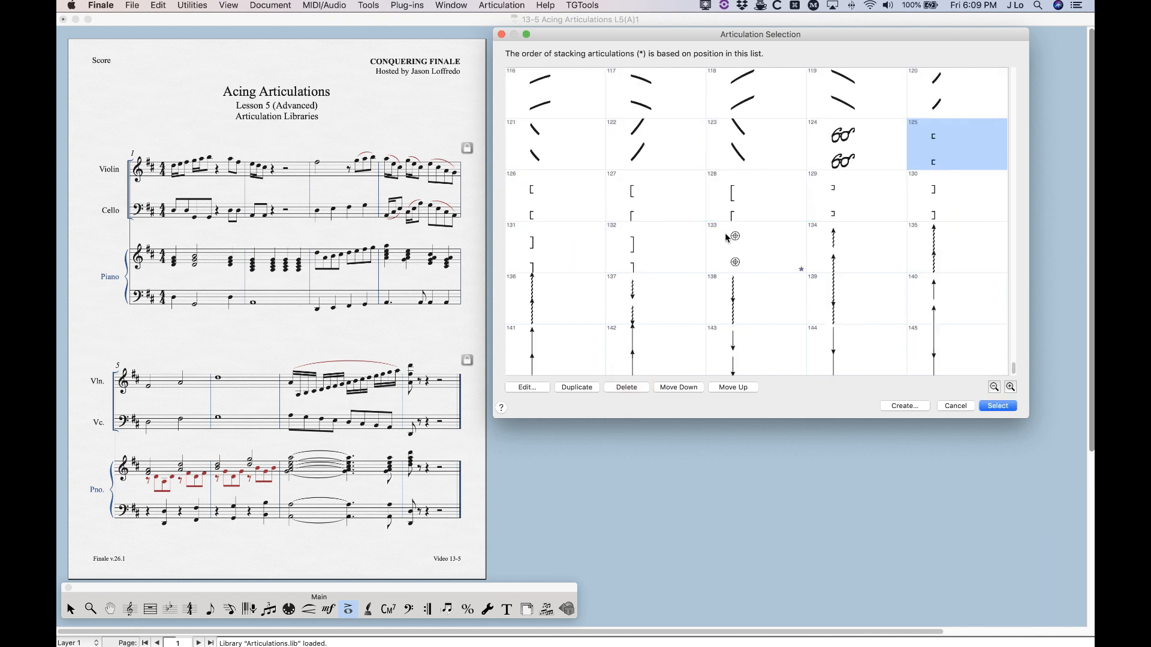
Examine the remaining Engraver Font symbols, checking bracket 128 and the arrowed wavy lines 134 and 137
left_click(708, 205)
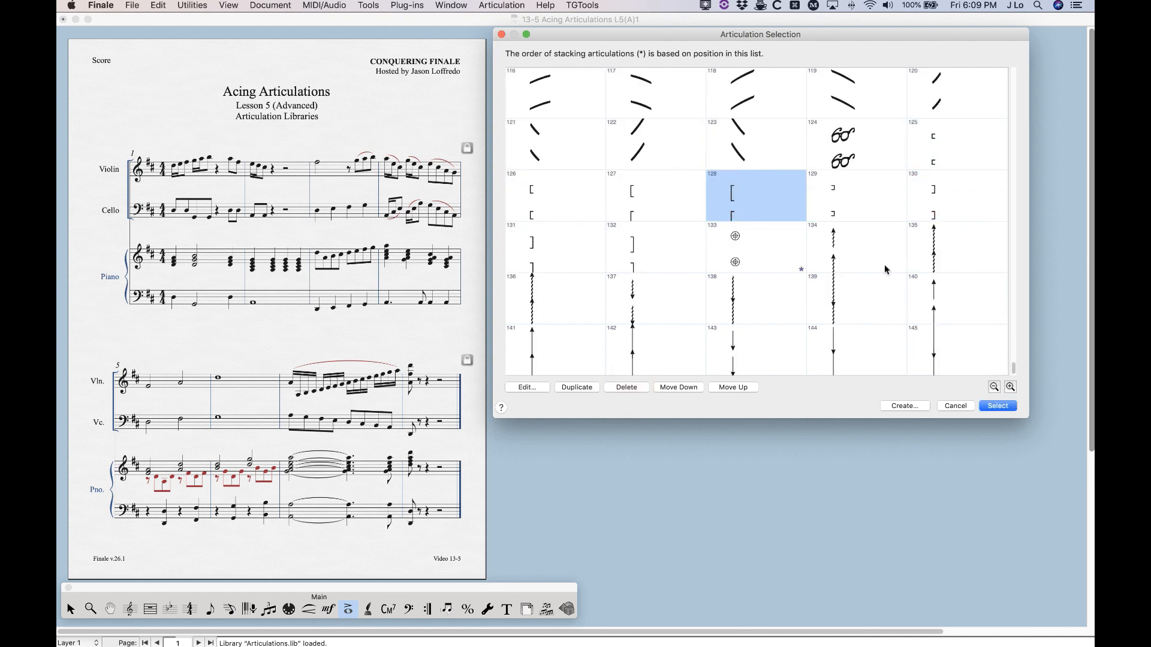
left_click(854, 252)
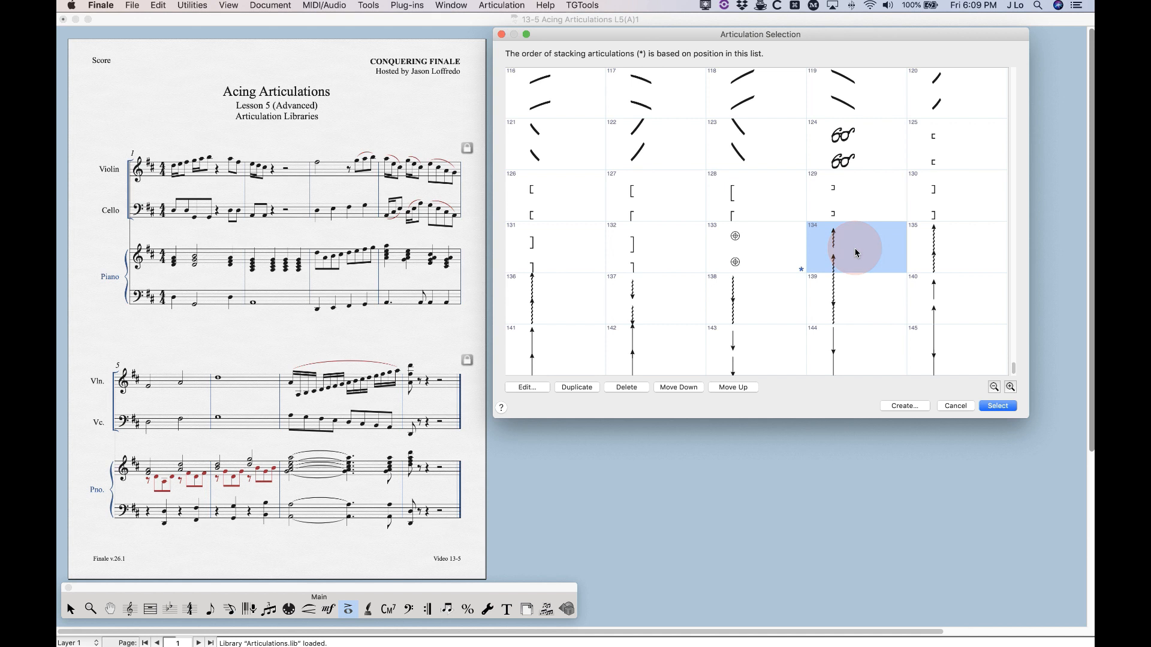
left_click(669, 303)
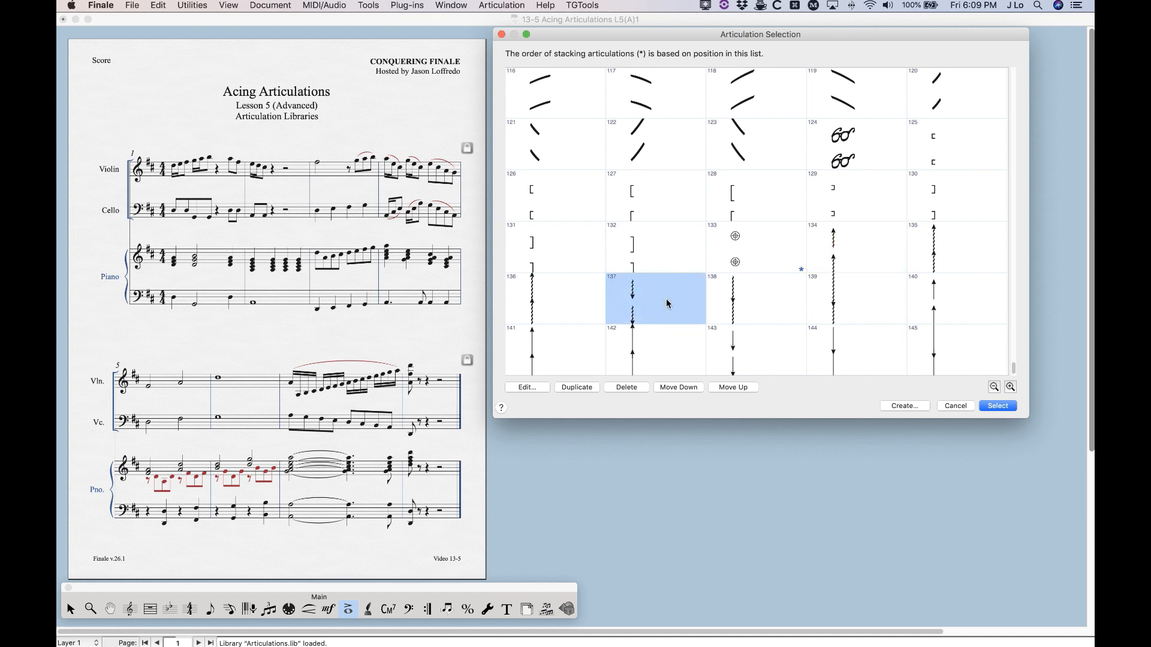
Inspect the definition of the upward wavy arrow articulation 134 and its vertical positioning options, closing it without changes
left_click(848, 247)
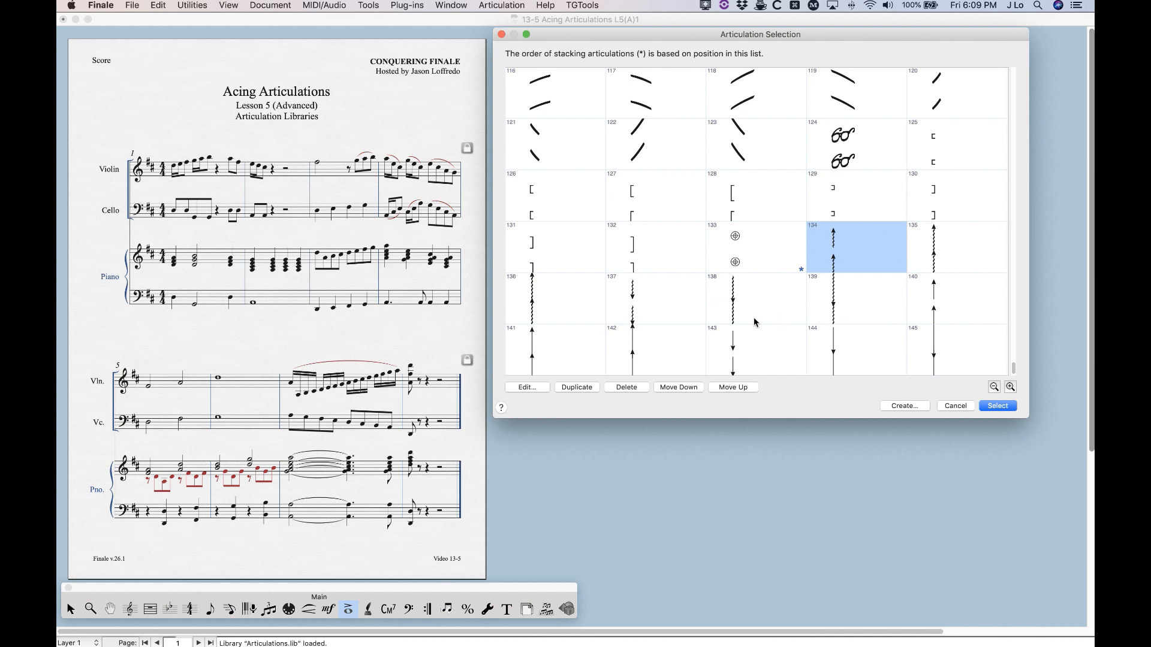
left_click(854, 242)
left_click(527, 387)
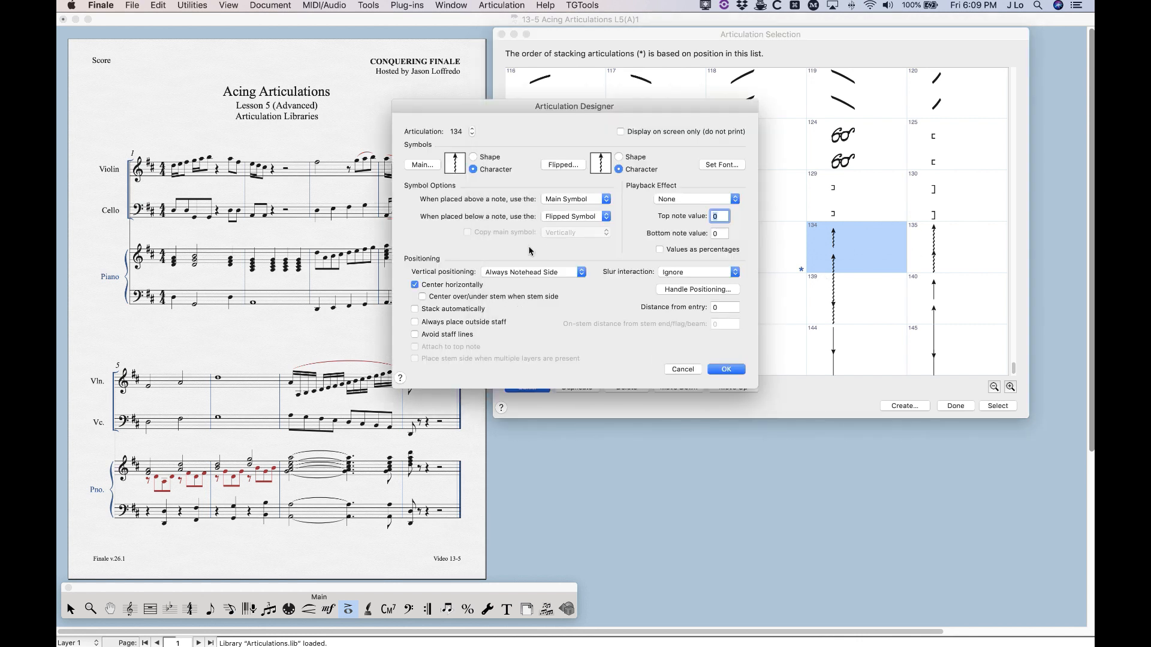
left_click(523, 273)
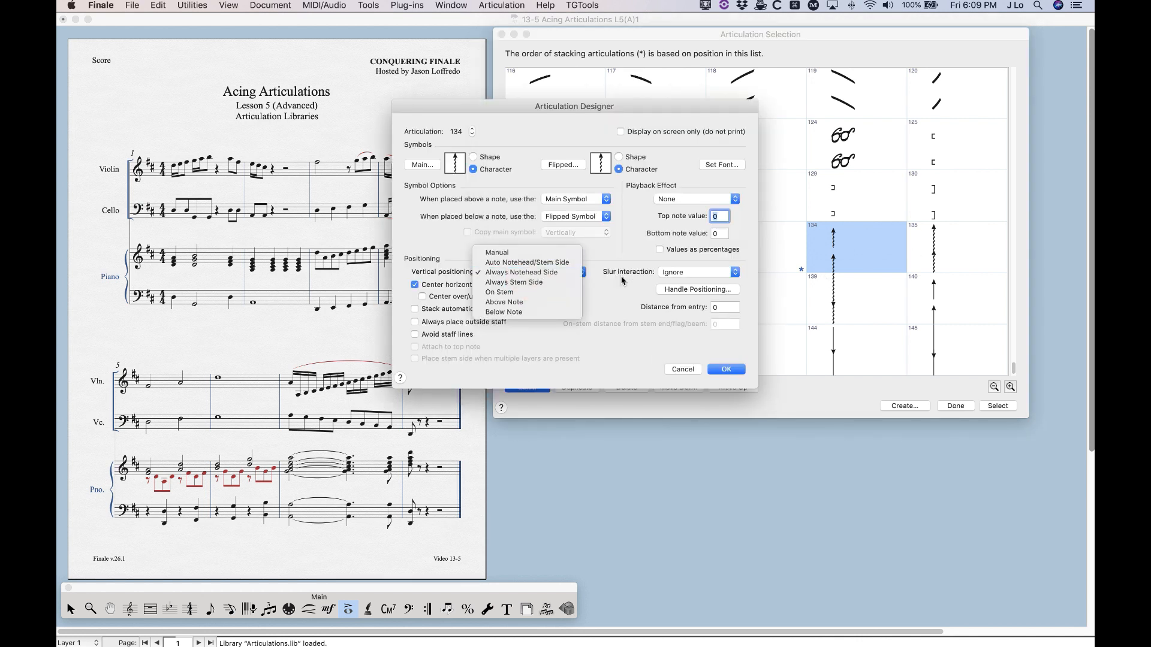
left_click(550, 235)
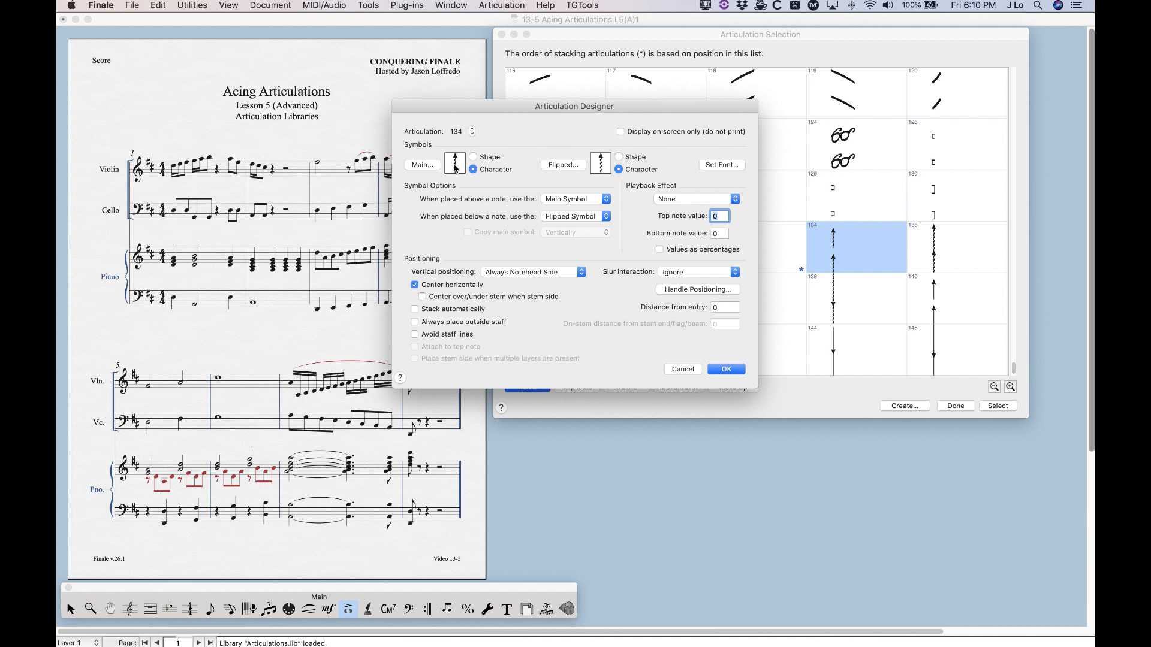
left_click(683, 369)
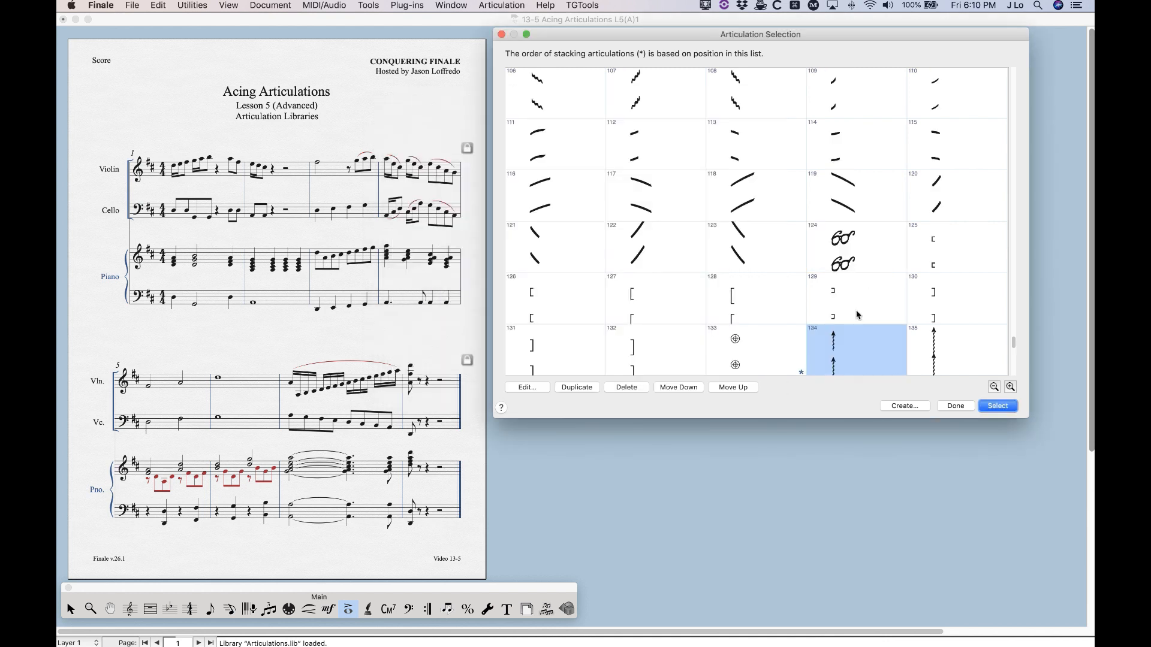
Review the bracket articulations in the list, including number 127, and close the list without assigning one
scroll(857, 314, "down", 2)
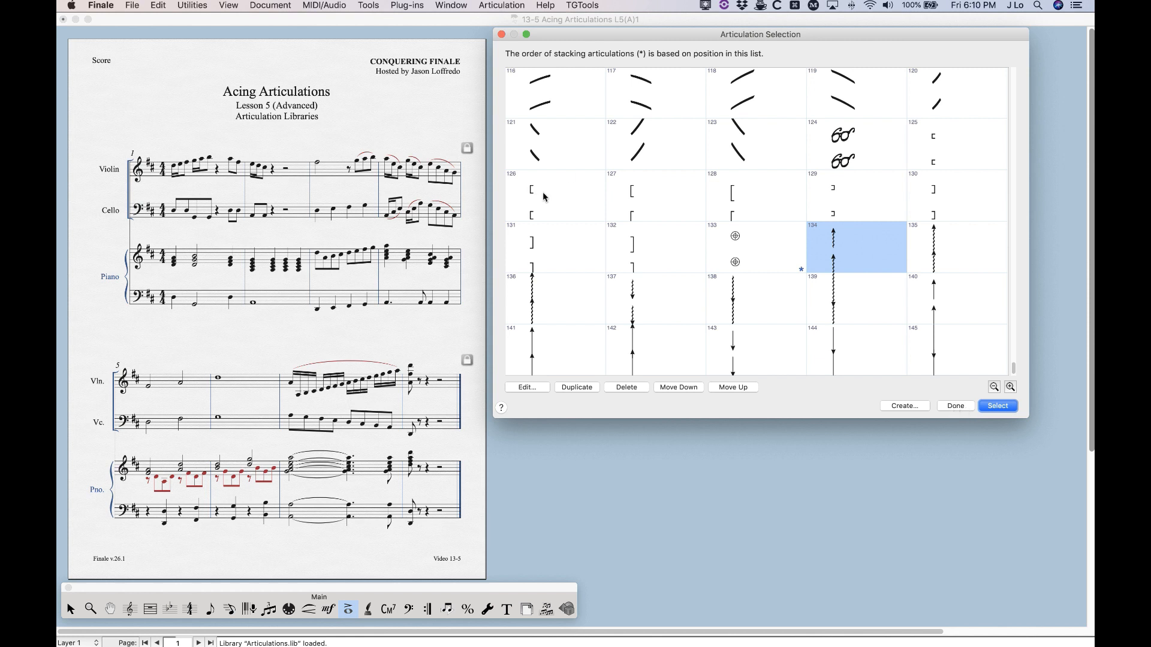
left_click(667, 192)
scroll(949, 391, "up", 1)
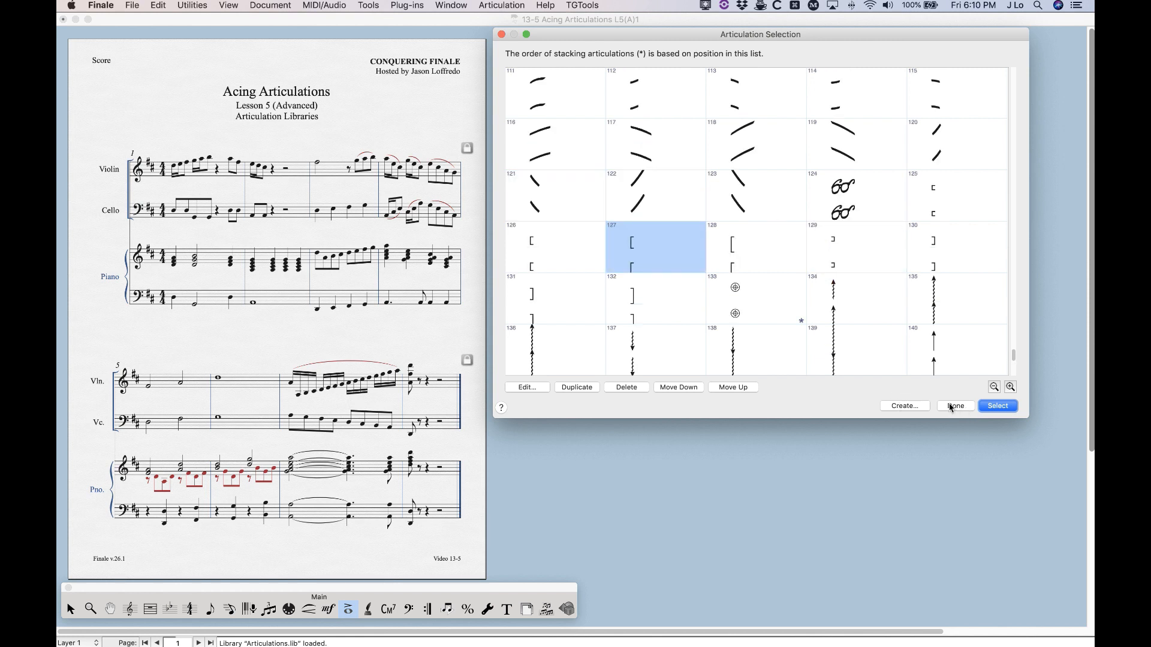
scroll(785, 299, "down", 1)
left_click(955, 406)
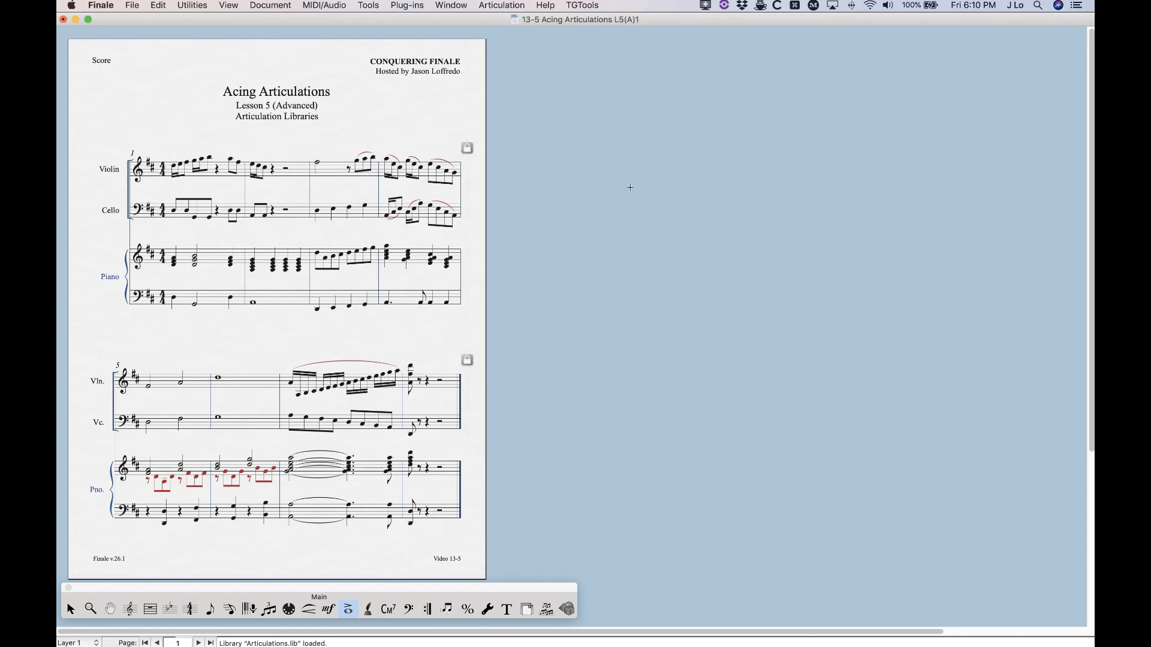
Browse the library folders for further articulation libraries, checking Maestro Font, Miscellaneous, Music Spacing, Petrucci Font, Shapes and Tablature
left_click(157, 5)
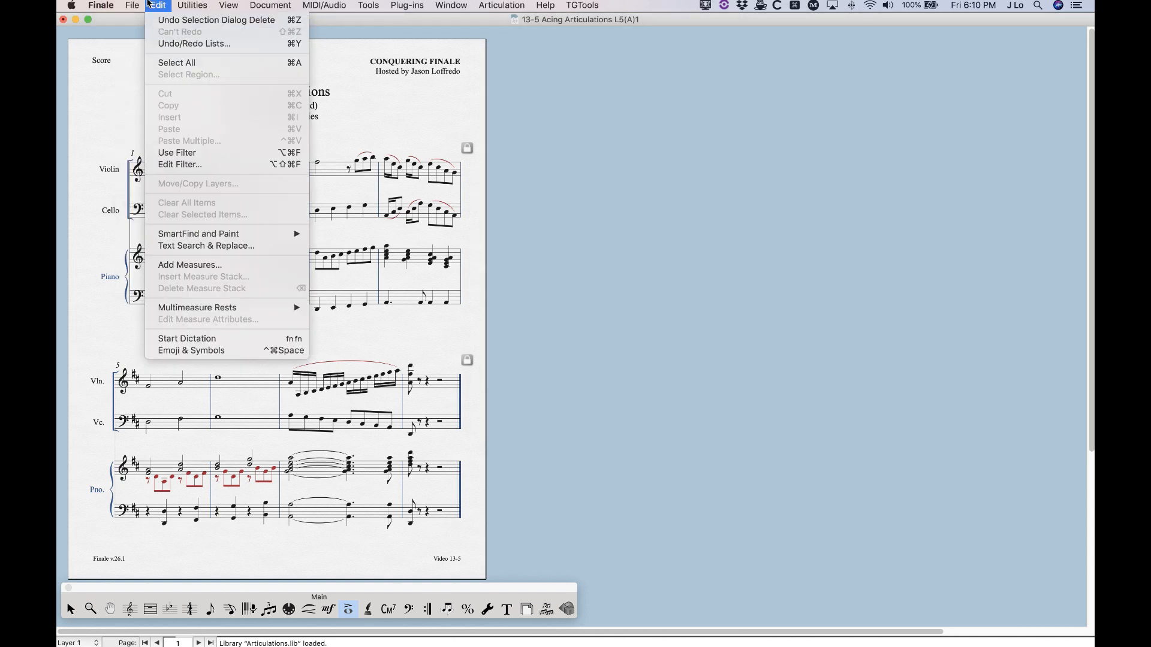
mouse_move(133, 5)
left_click(149, 207)
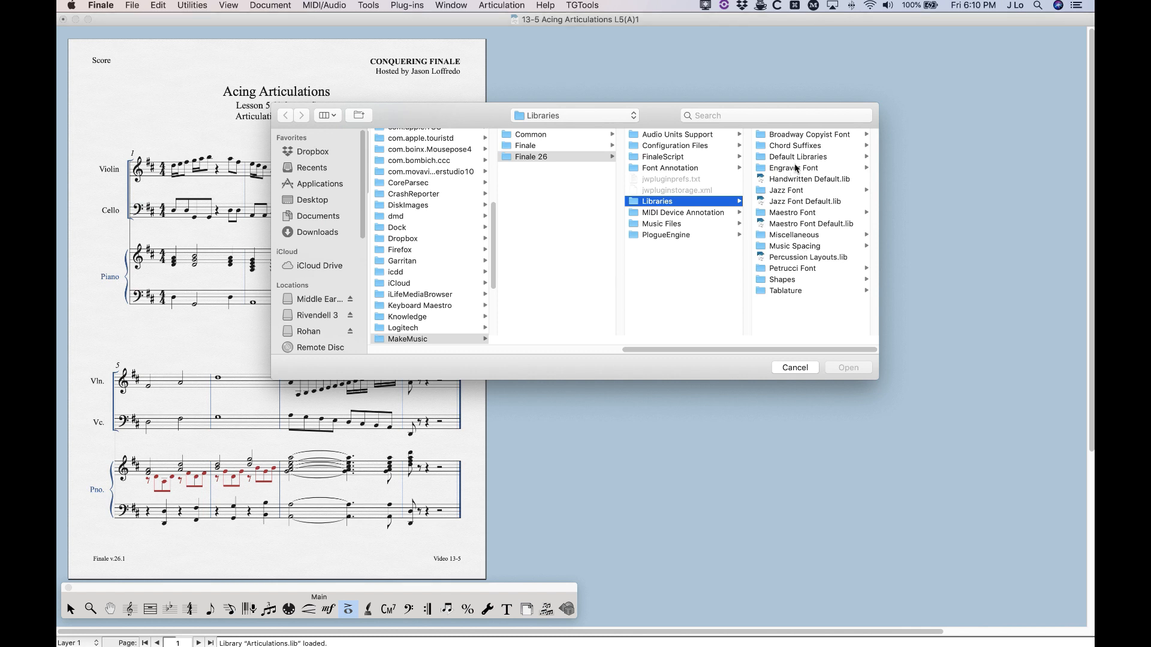
left_click(797, 213)
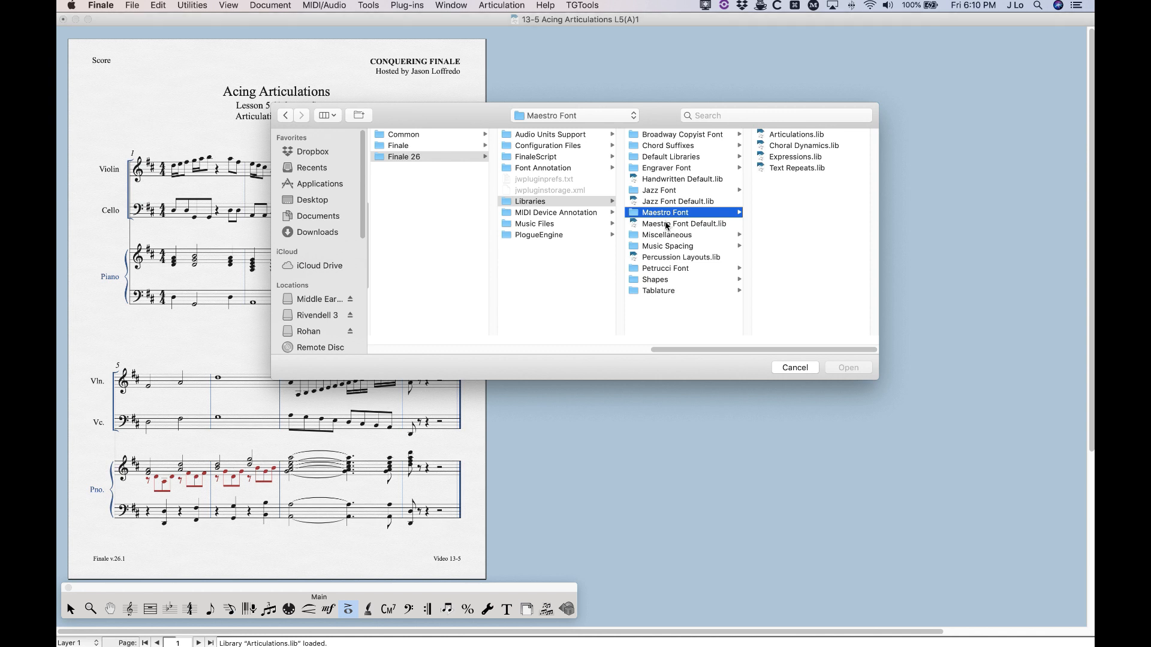
left_click(658, 234)
left_click(660, 247)
left_click(663, 269)
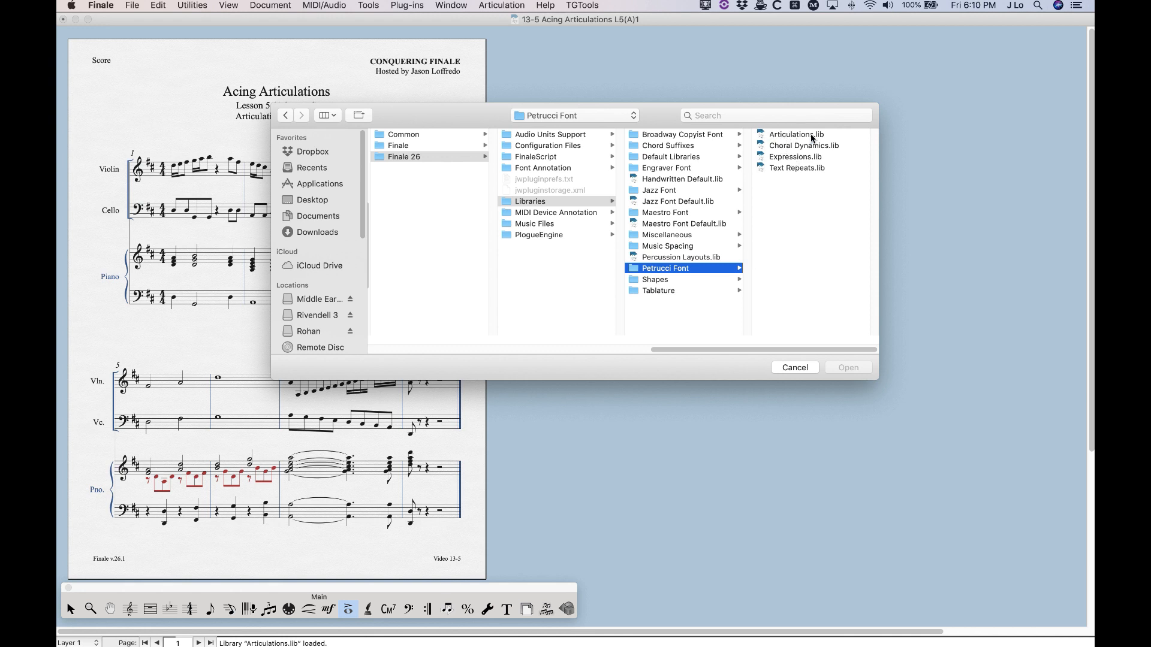
left_click(655, 280)
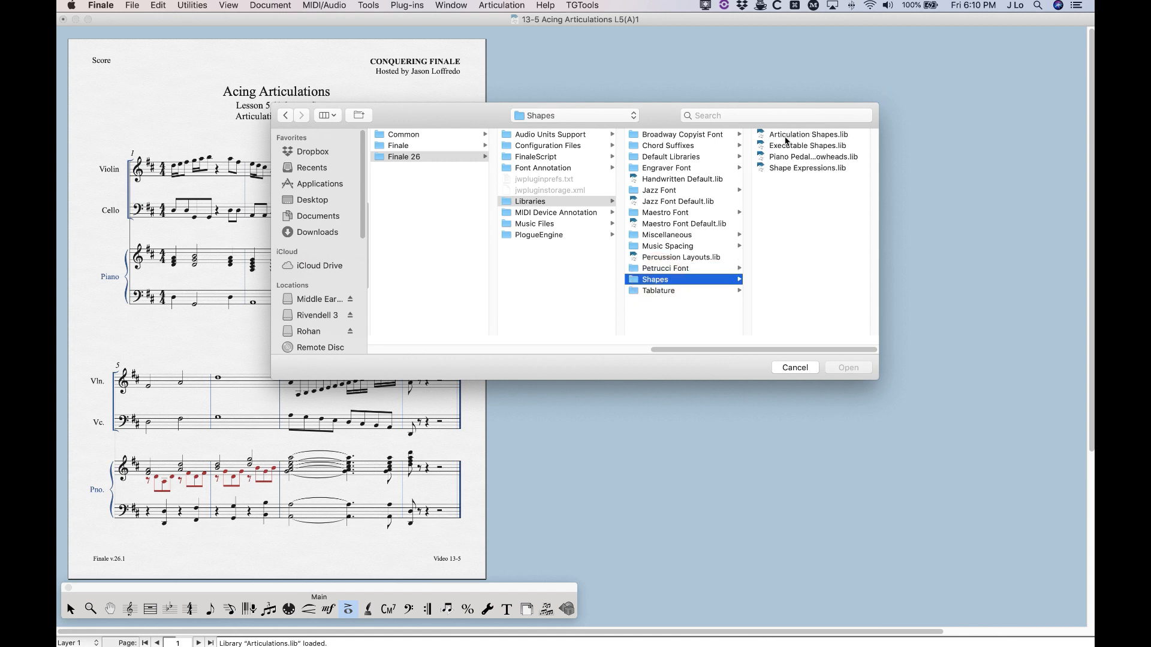
left_click(659, 290)
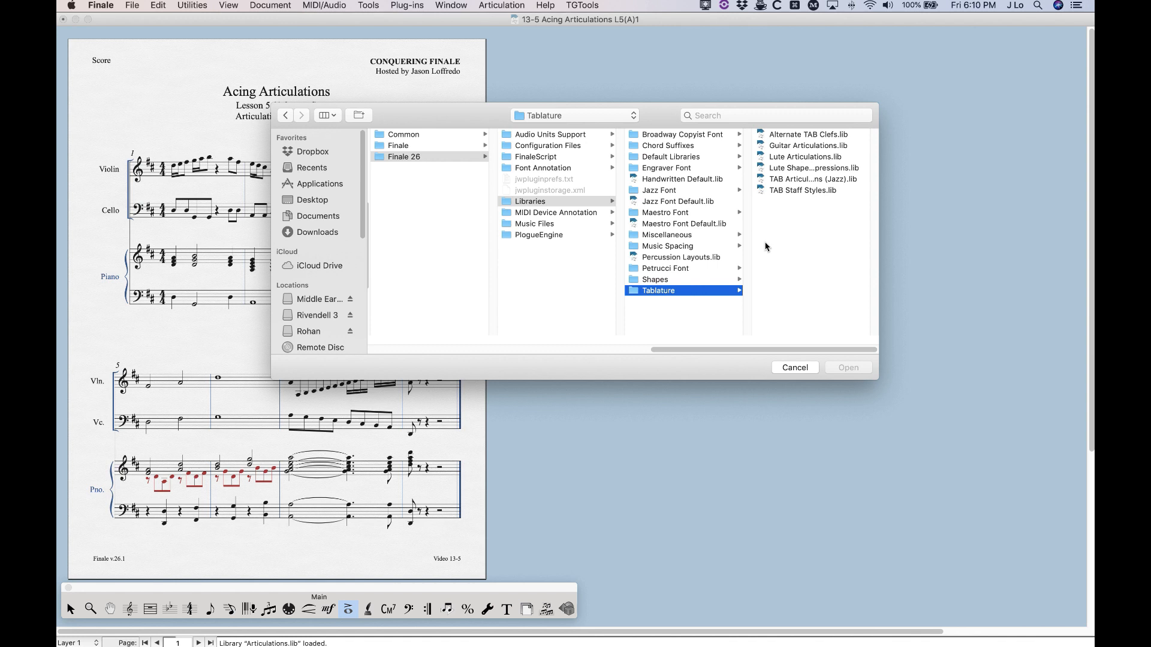
Compare the articulation libraries in the Tablature folder and load Guitar Articulations.lib into the score
left_click(764, 146)
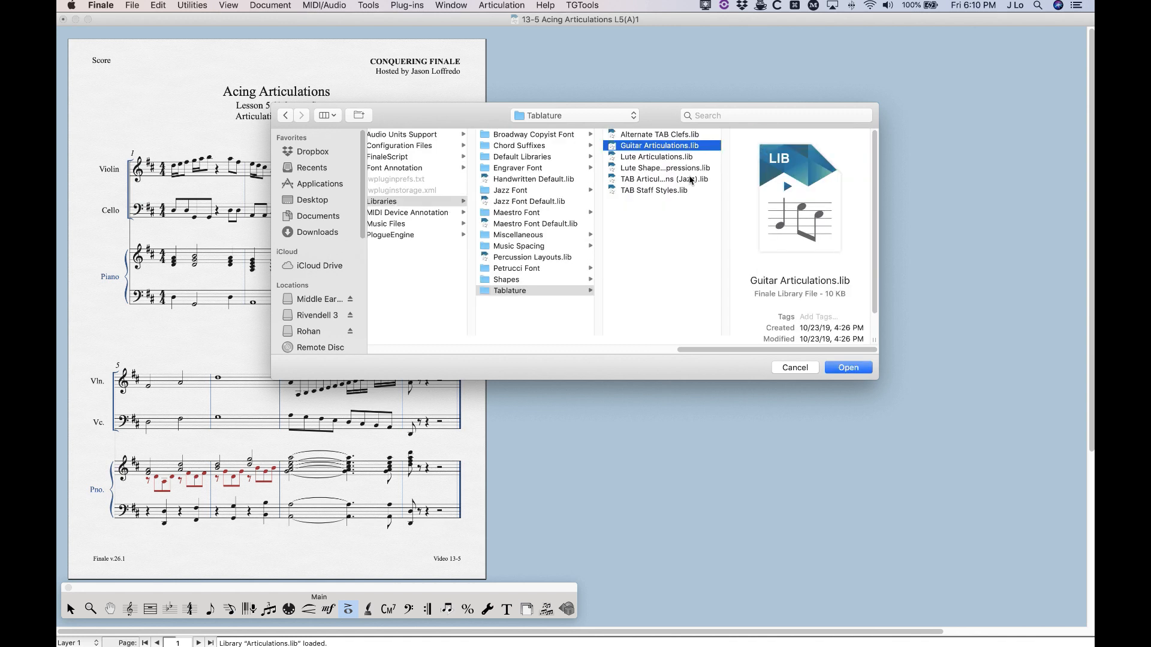
left_click(612, 179)
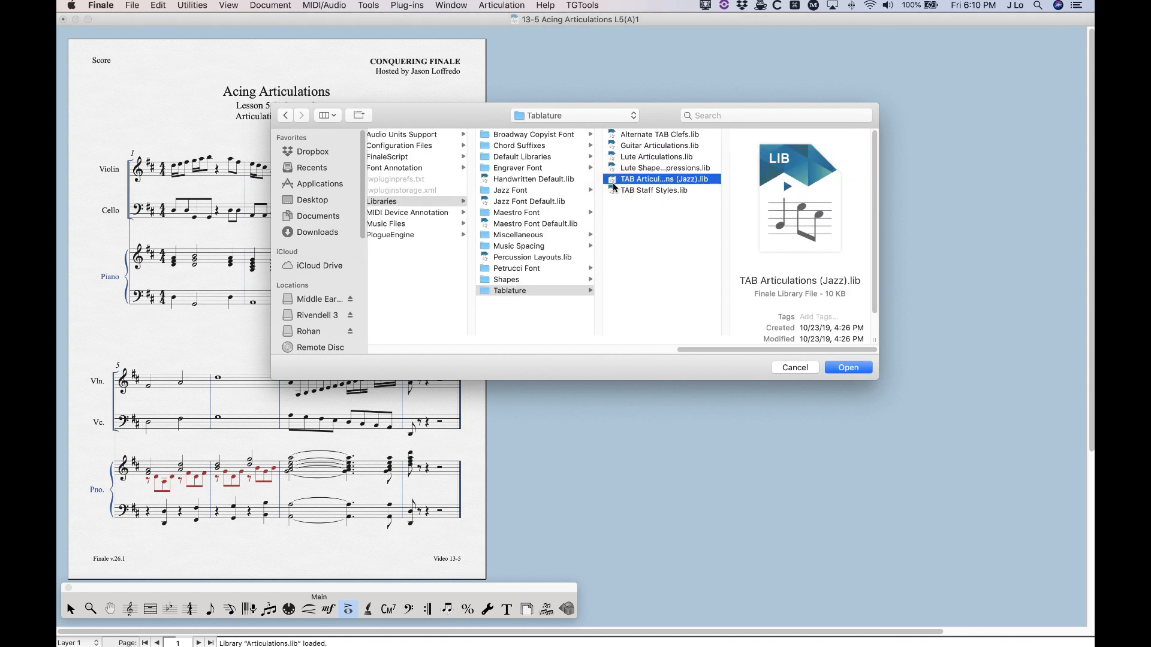
left_click(612, 157)
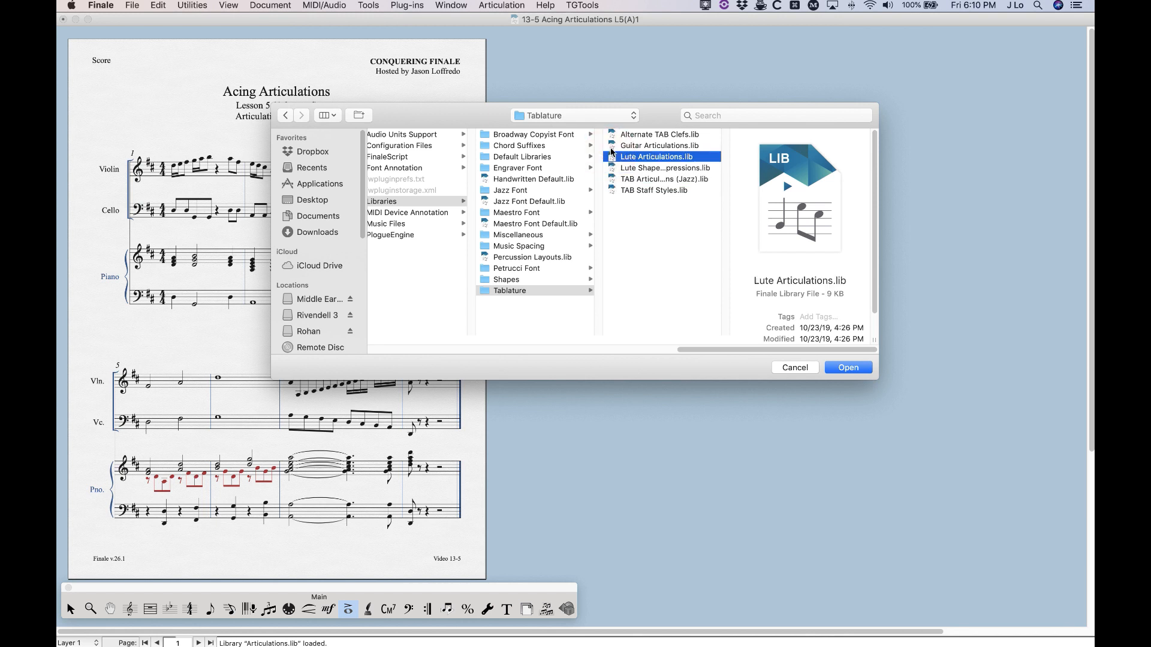
left_click(612, 146)
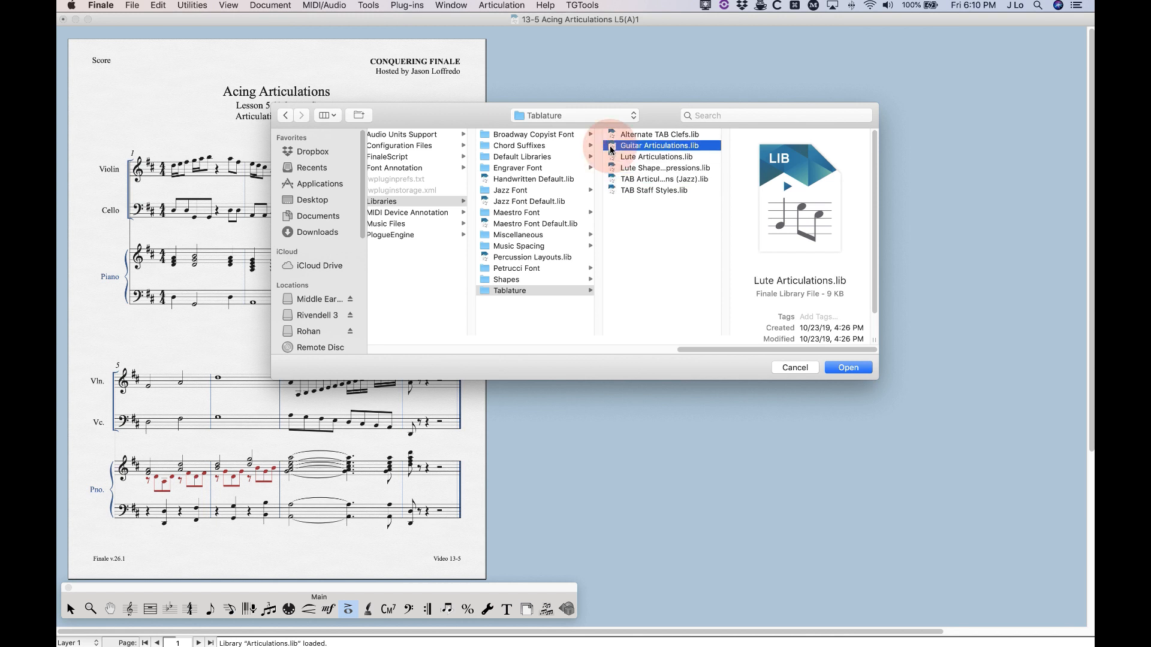
left_click(845, 368)
Open the articulation list for the violin note in measure 3, examine the guitar symbols including arrows 163 and 164, and close it
left_click(314, 154)
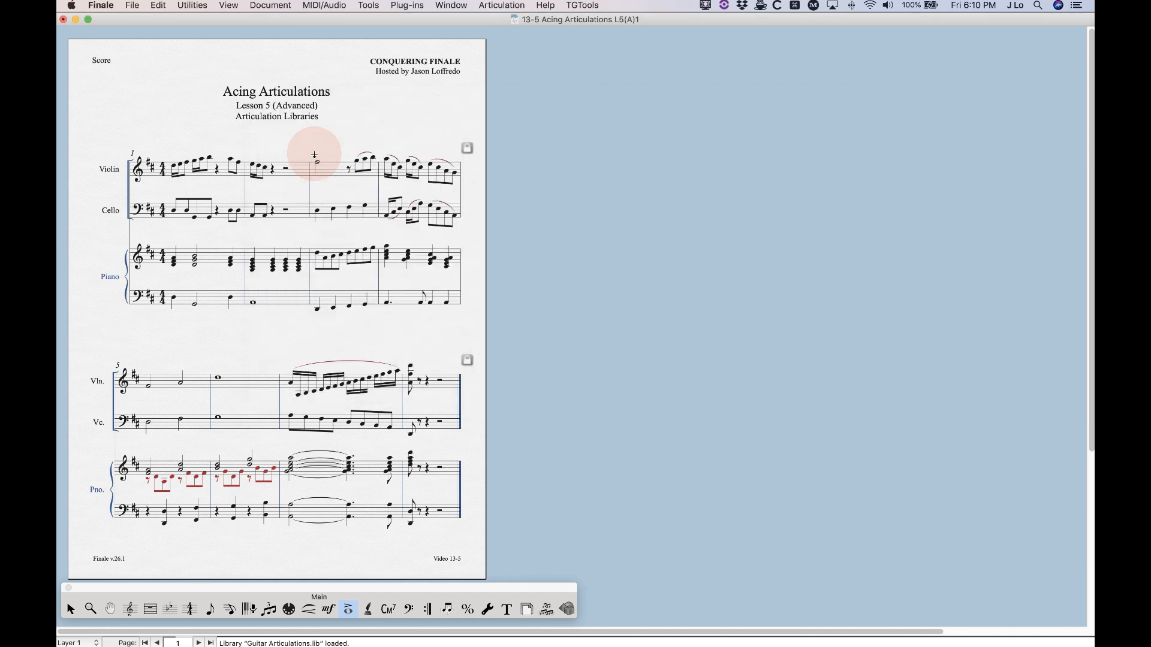
scroll(668, 240, "down", 15)
left_click(963, 206)
left_click(779, 247)
left_click(777, 207)
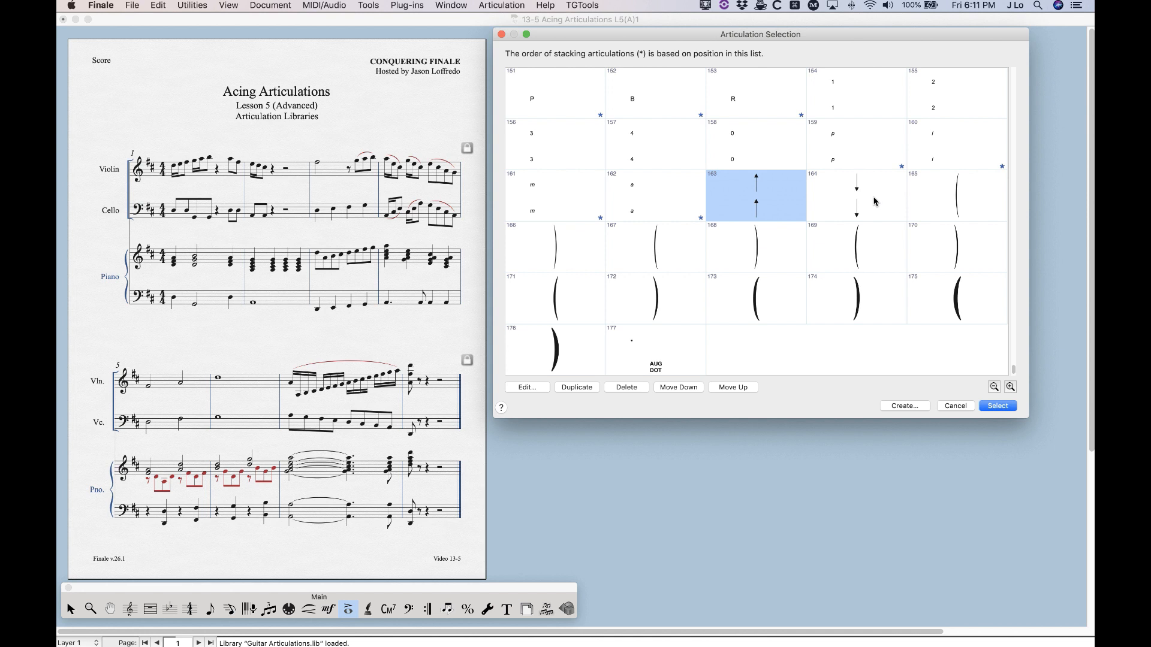
left_click(875, 200)
left_click(502, 36)
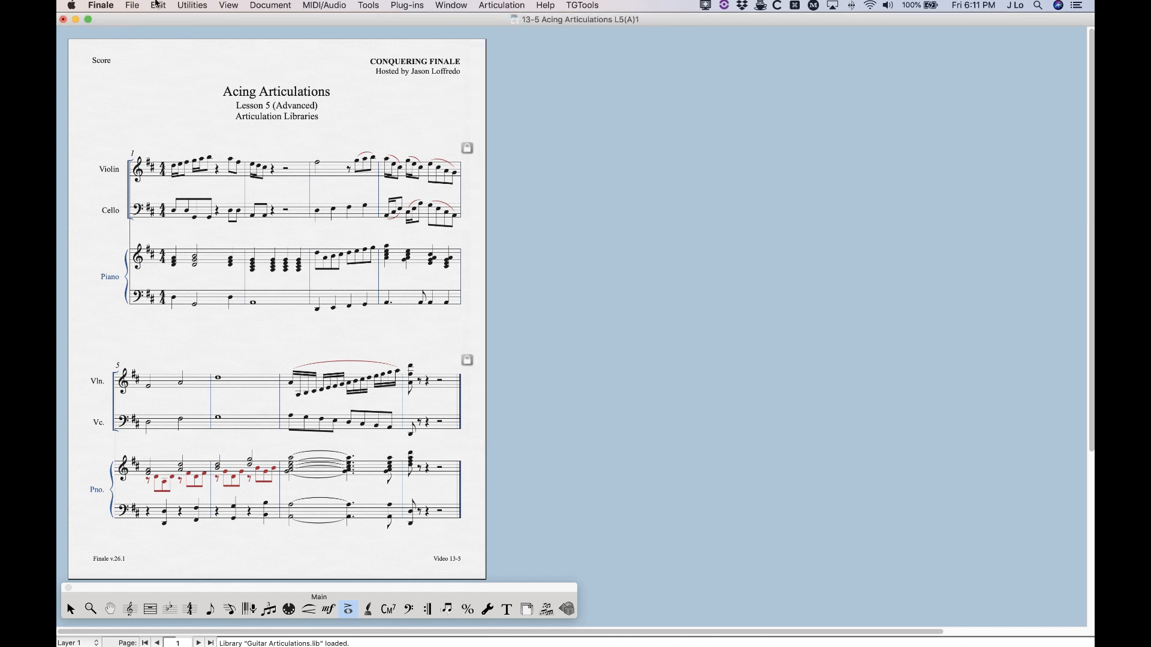
Load the TAB Articulations (Jazz).lib library from the Tablature folder into the score
left_click(132, 5)
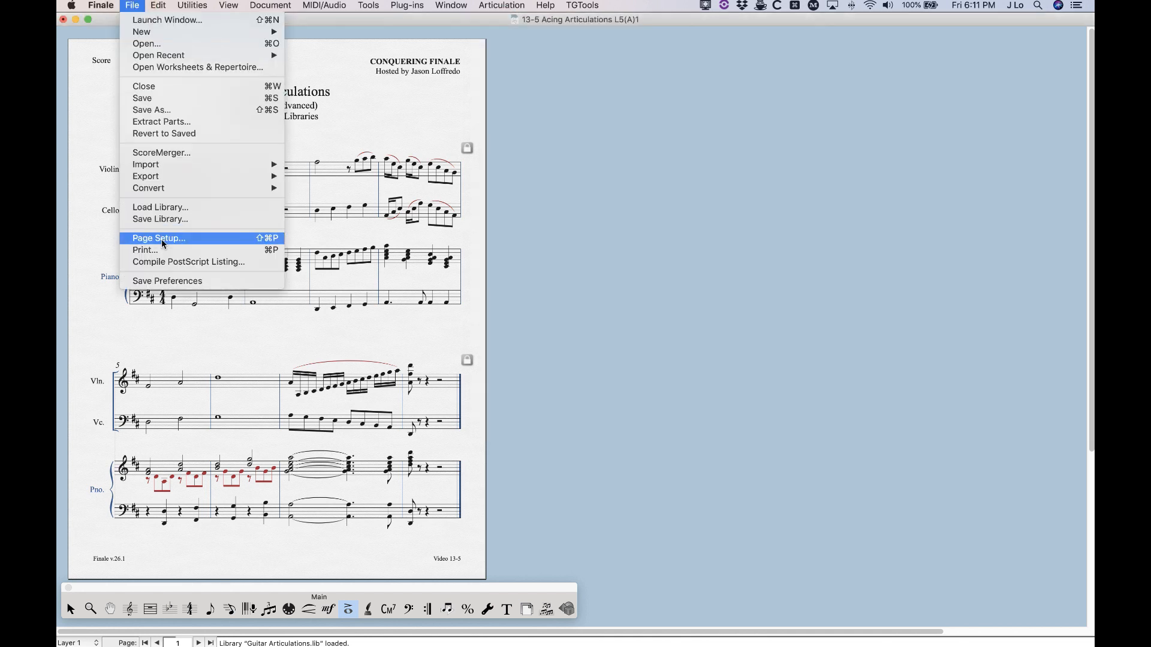
left_click(159, 207)
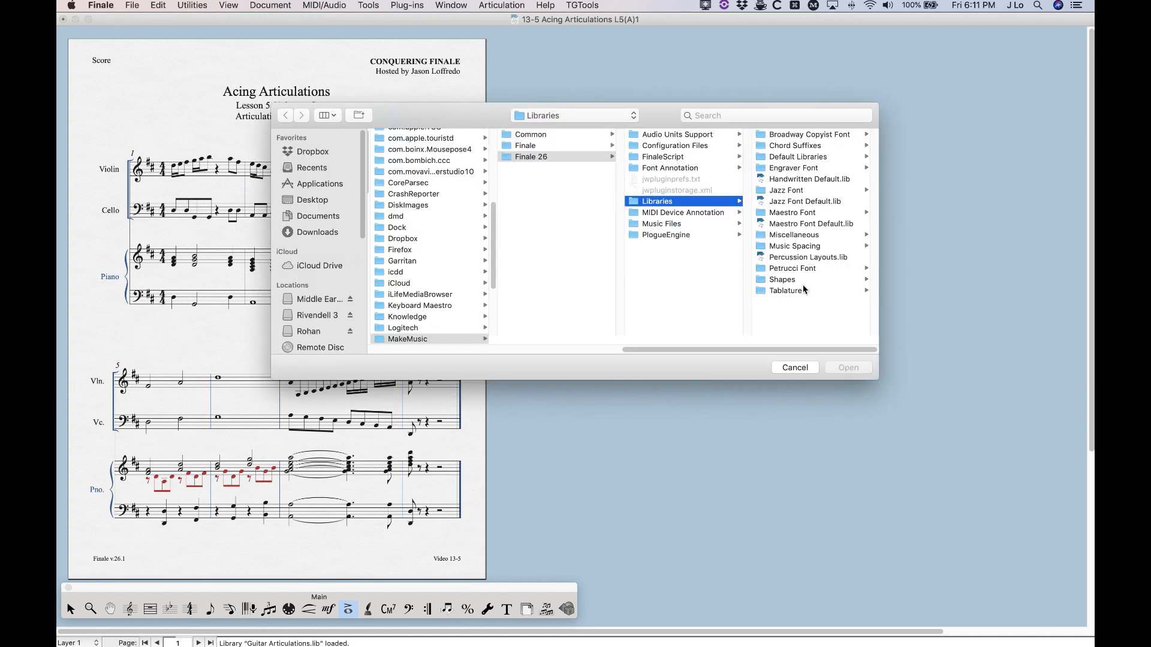
left_click(792, 293)
left_click(808, 179)
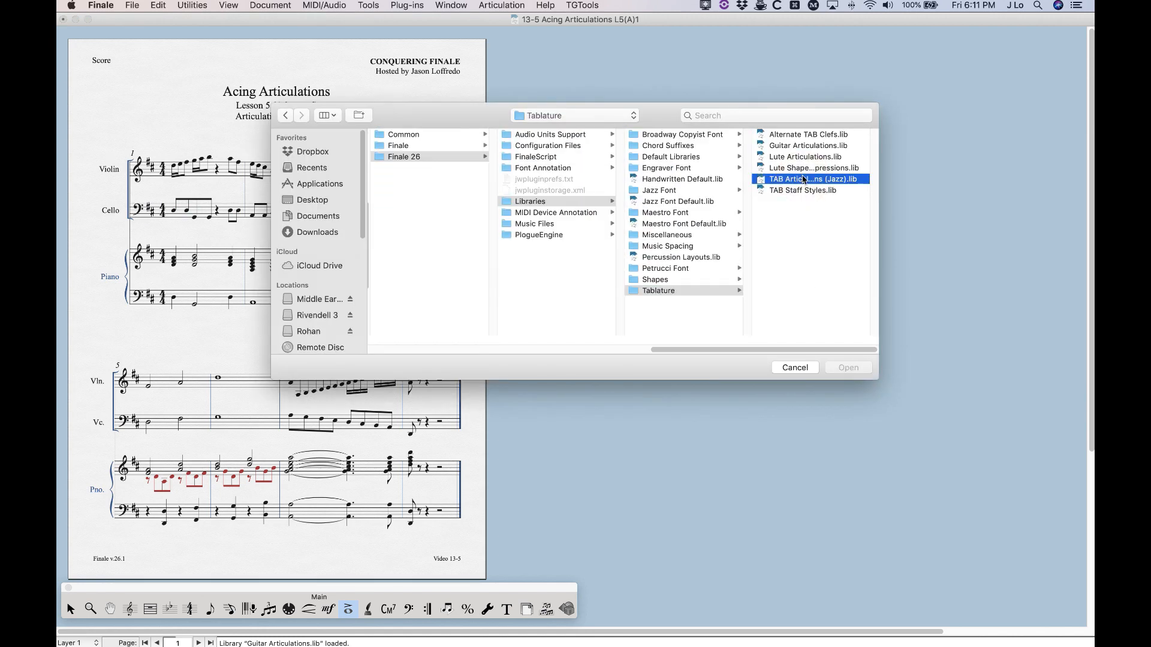
left_click(845, 369)
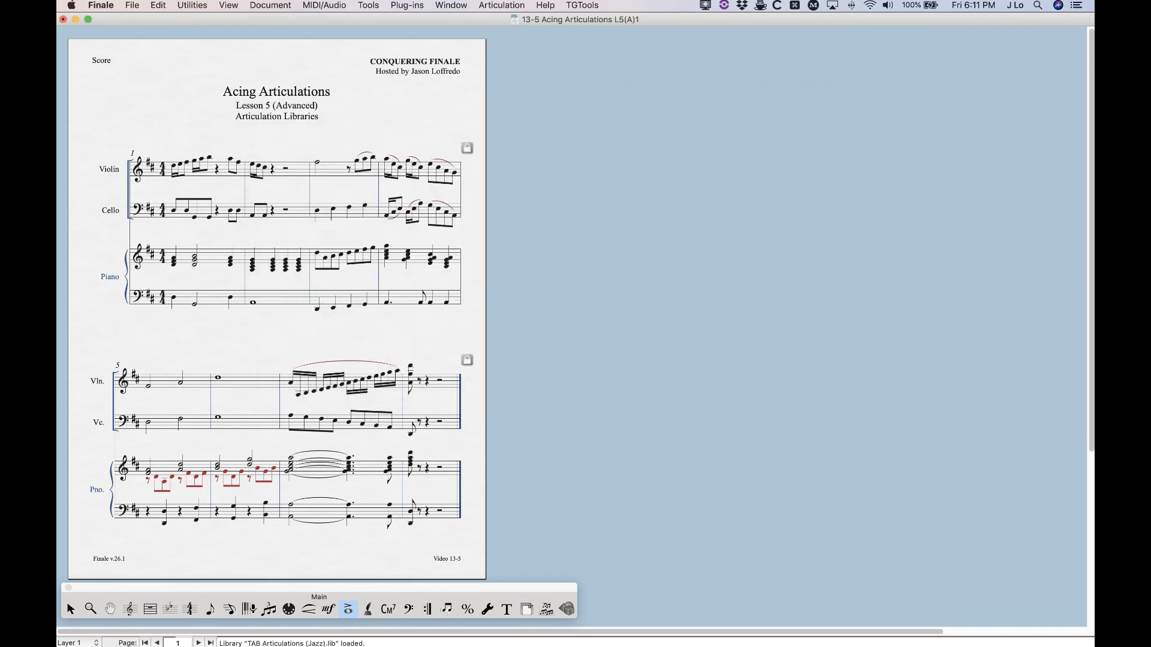
Review the jazz-style tablature symbols in the violin note's articulation list and close it without assigning one
left_click(311, 153)
scroll(635, 227, "down", 15)
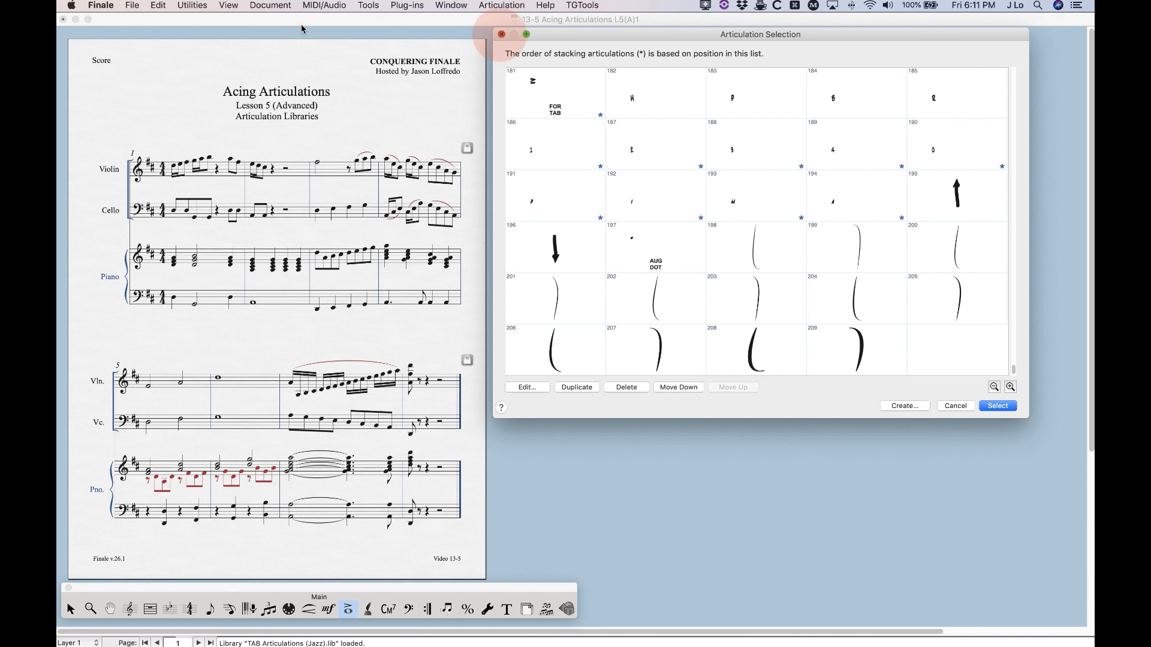
left_click(501, 34)
Load the Lute Articulations.lib library from the Tablature folder into the score
left_click(133, 5)
left_click(228, 206)
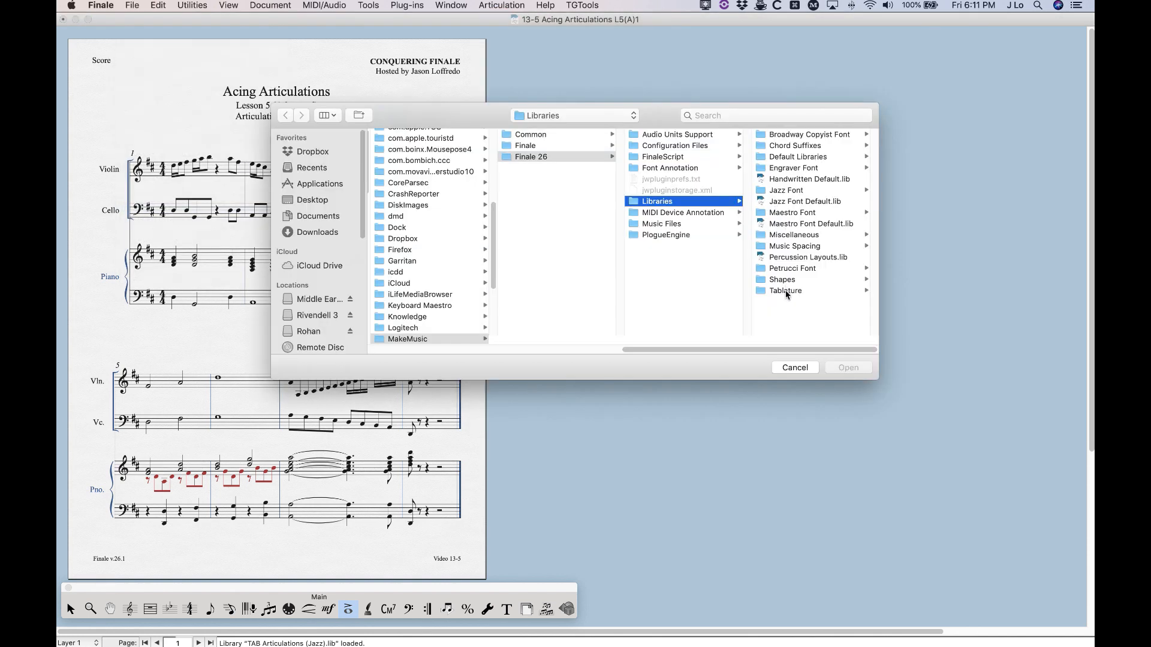
left_click(787, 291)
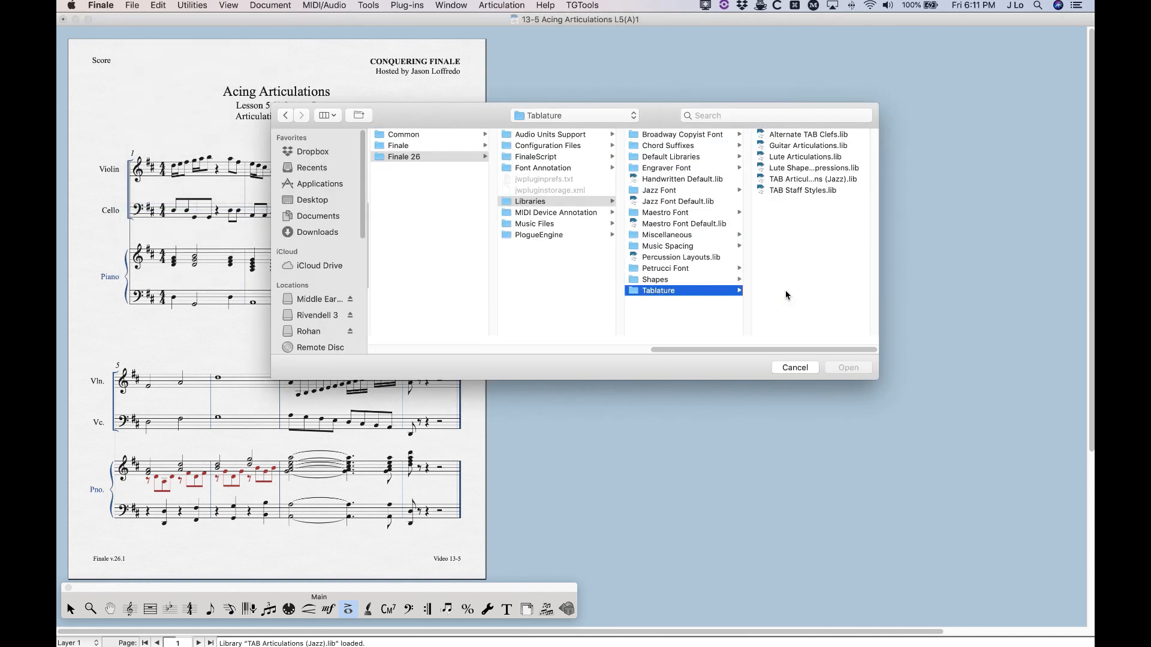
left_click(791, 157)
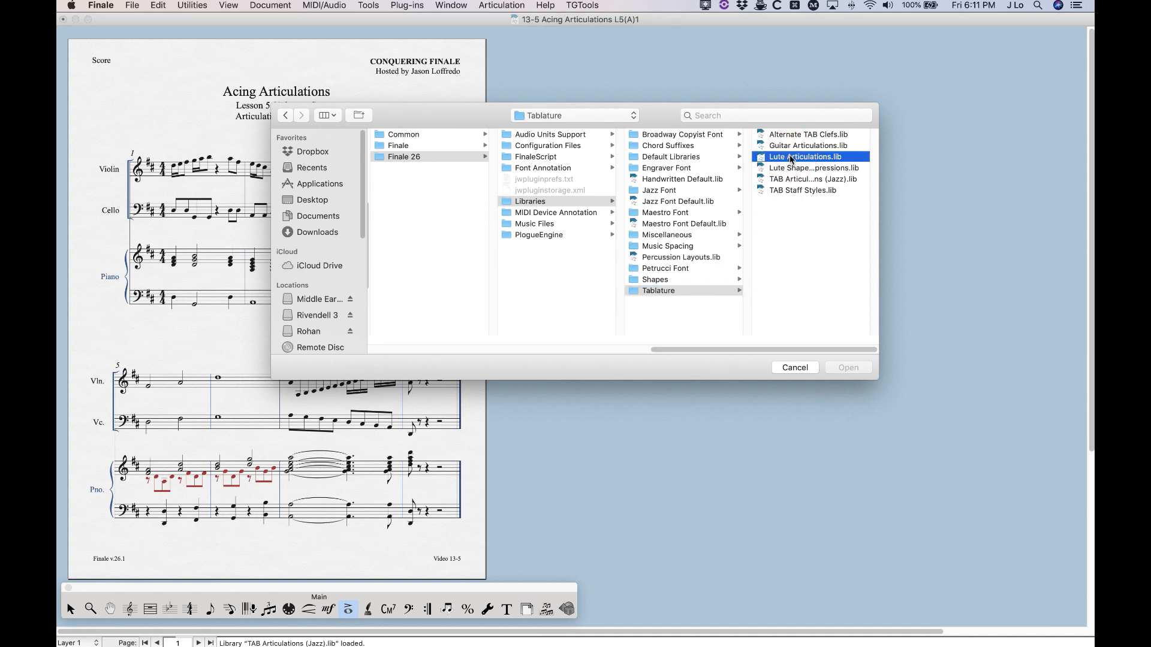
left_click(845, 367)
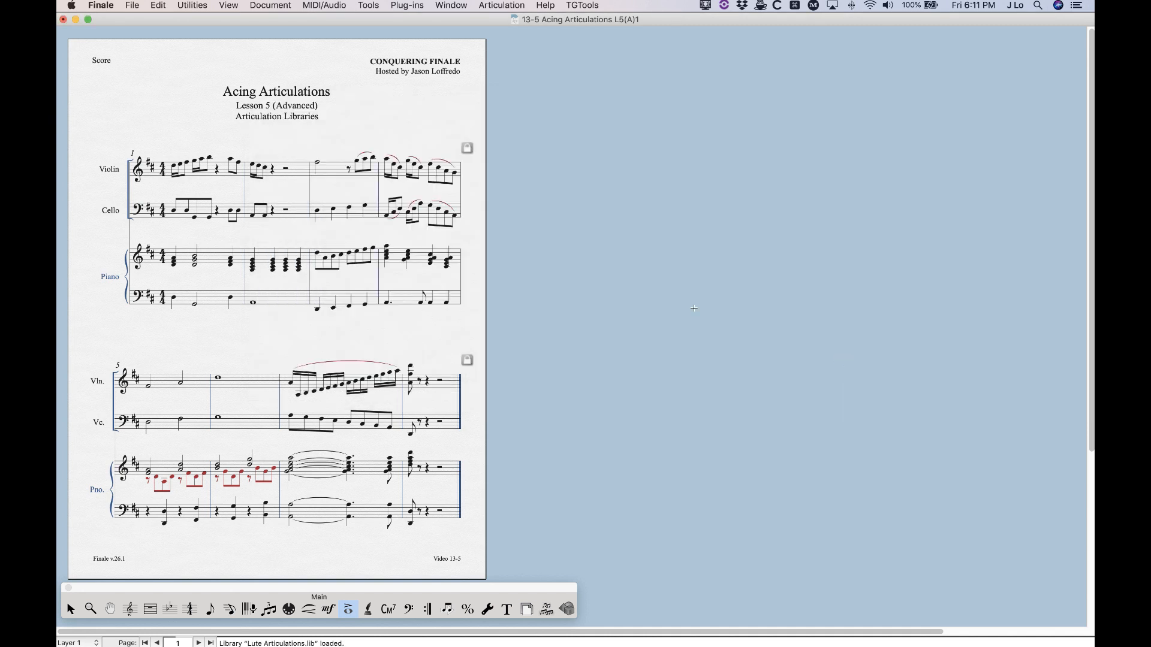
Open the articulation list for the violin note in measure 3 and examine the lute symbols at its end
left_click(316, 157)
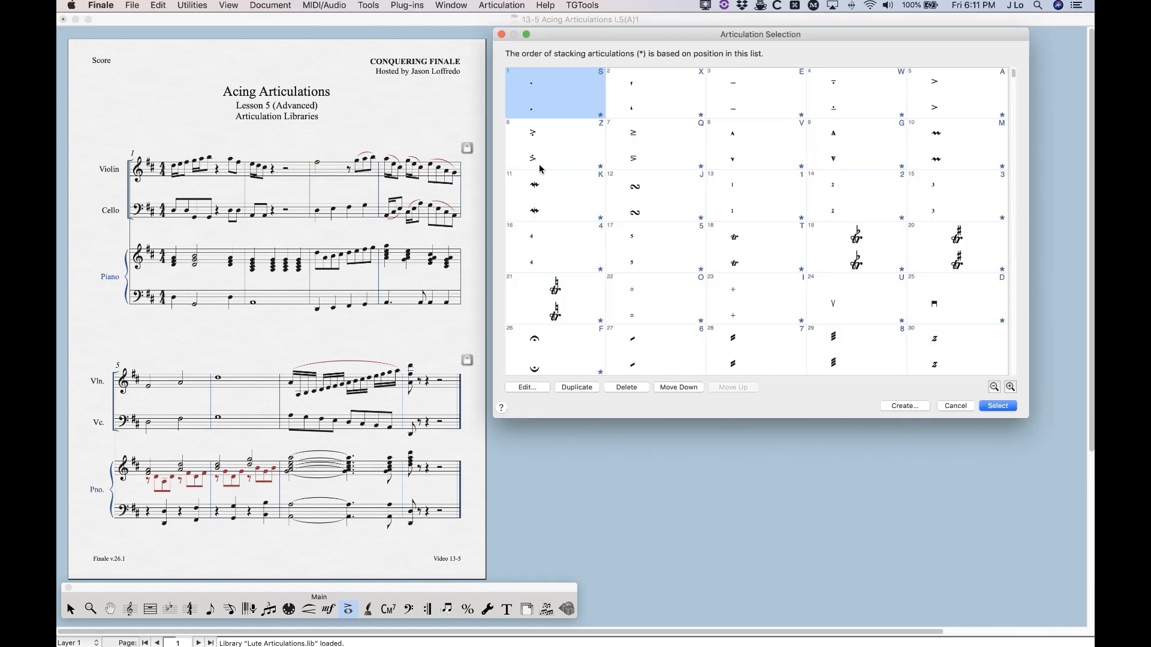
scroll(683, 272, "down", 15)
scroll(683, 272, "down", 6)
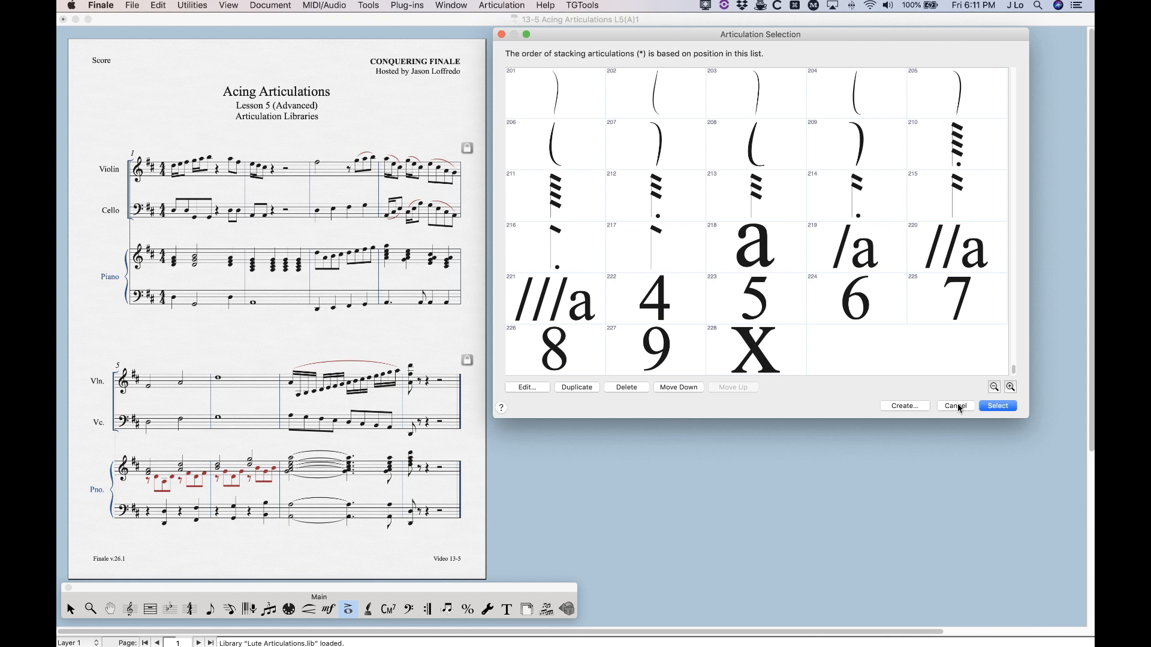
Review the whole combined articulation list, from the newly loaded symbols back to the default ones, and close it without assigning any
scroll(787, 340, "up", 10)
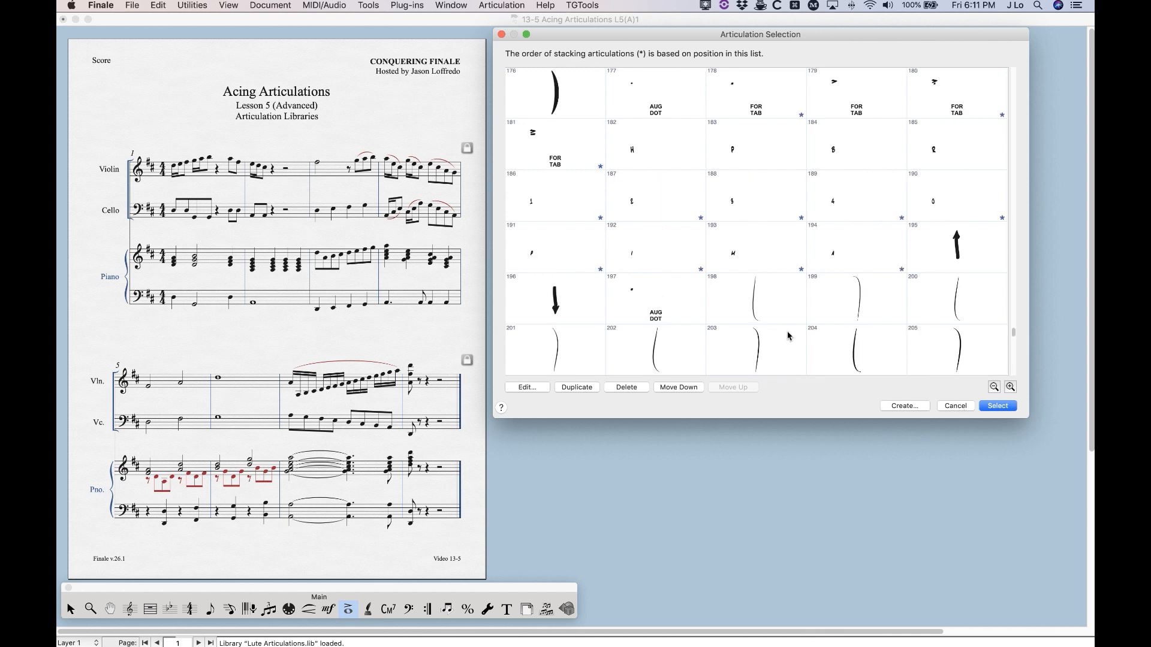
scroll(787, 341, "up", 12)
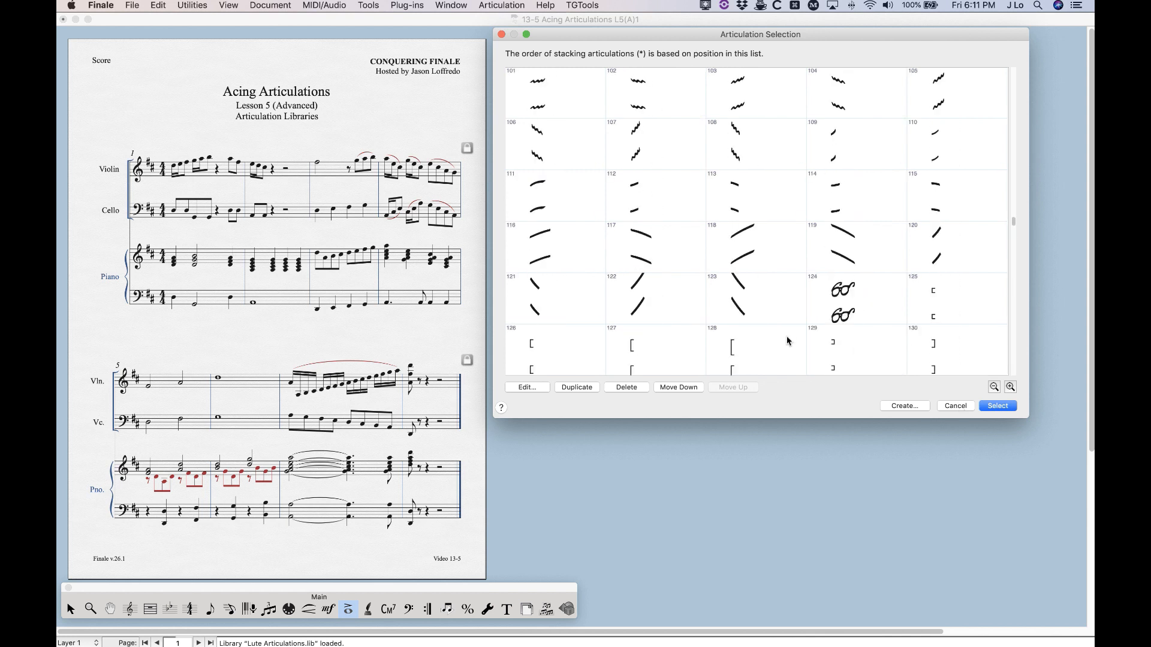
scroll(789, 313, "up", 8)
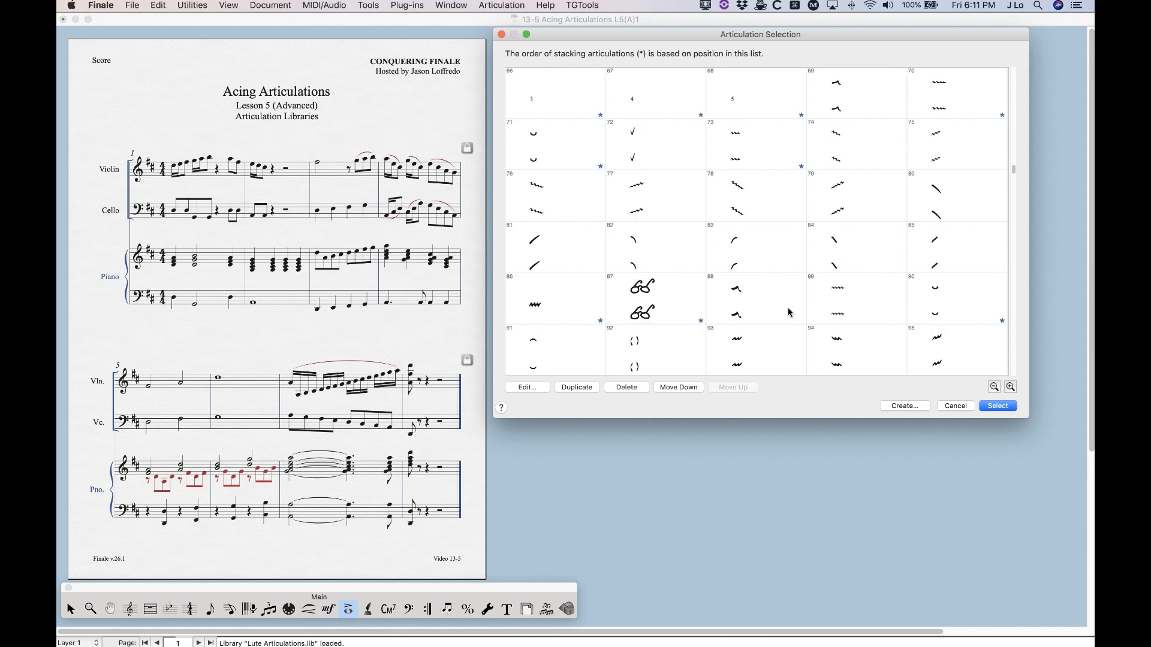
scroll(799, 312, "up", 9)
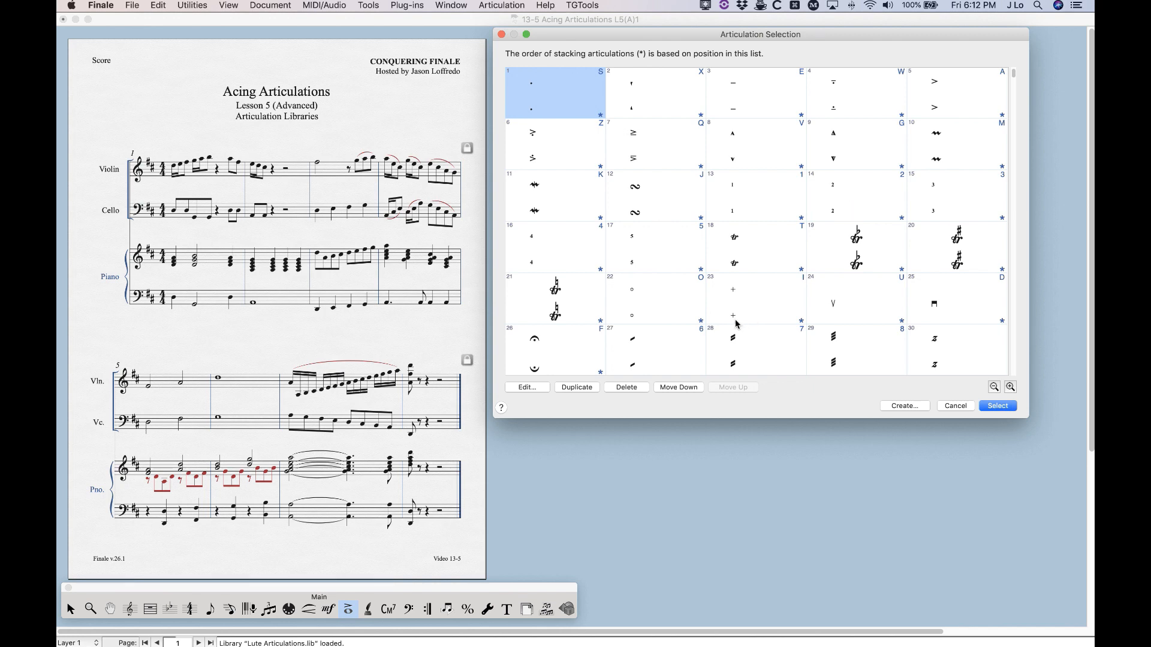
scroll(734, 326, "down", 10)
scroll(733, 326, "up", 10)
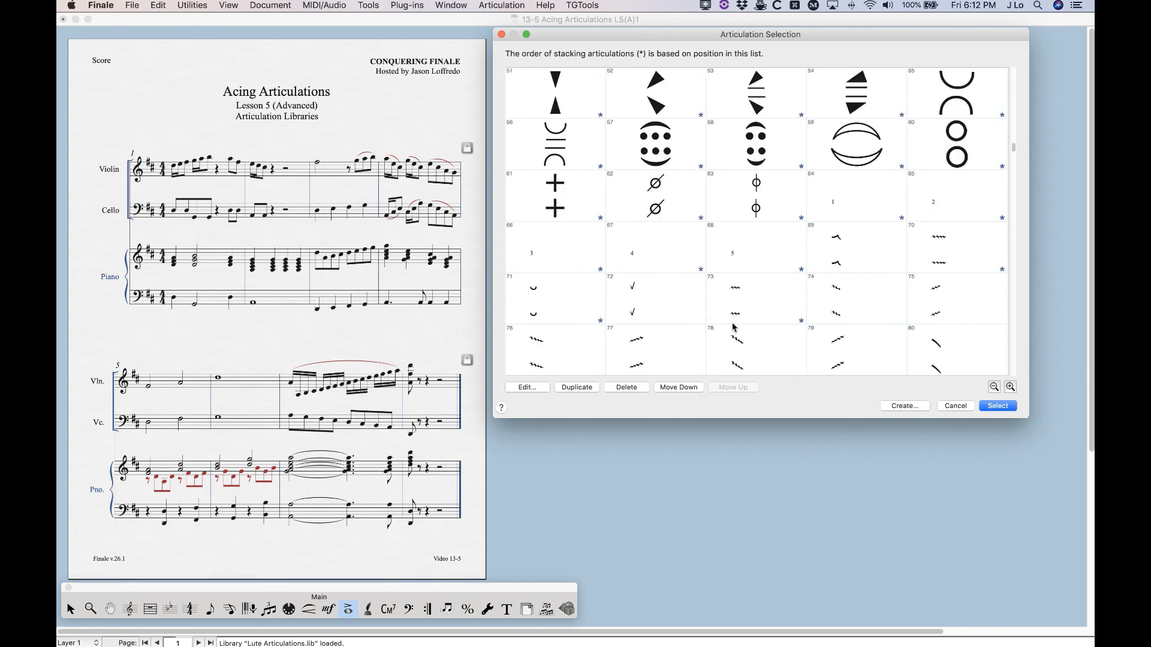
scroll(689, 311, "down", 20)
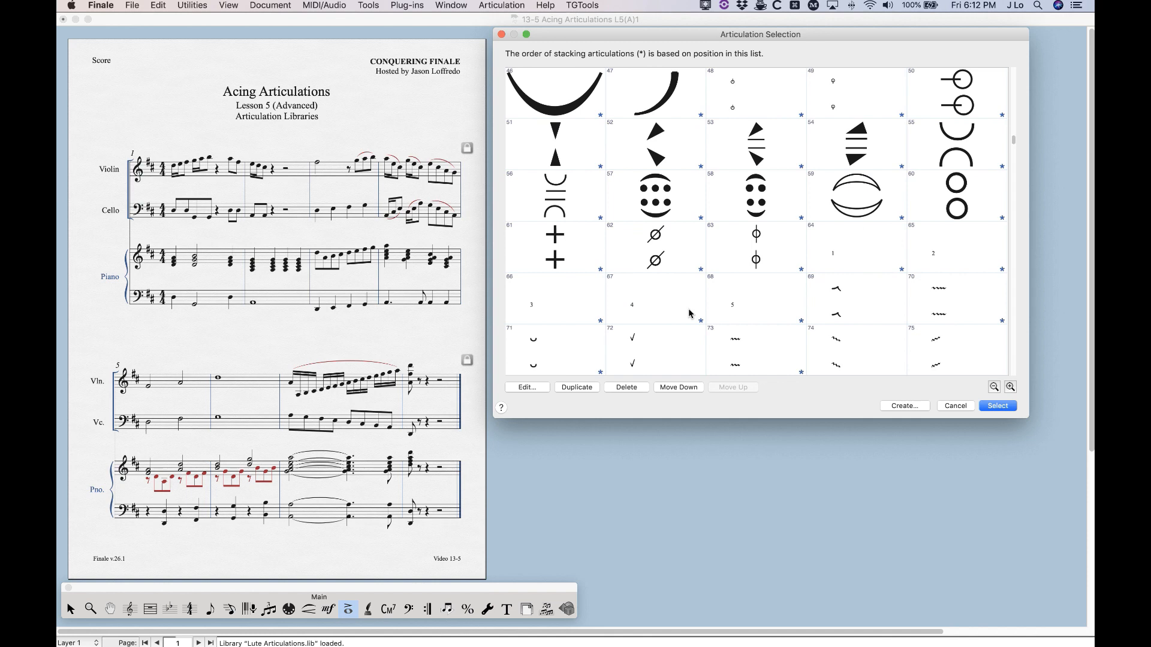
scroll(689, 309, "down", 12)
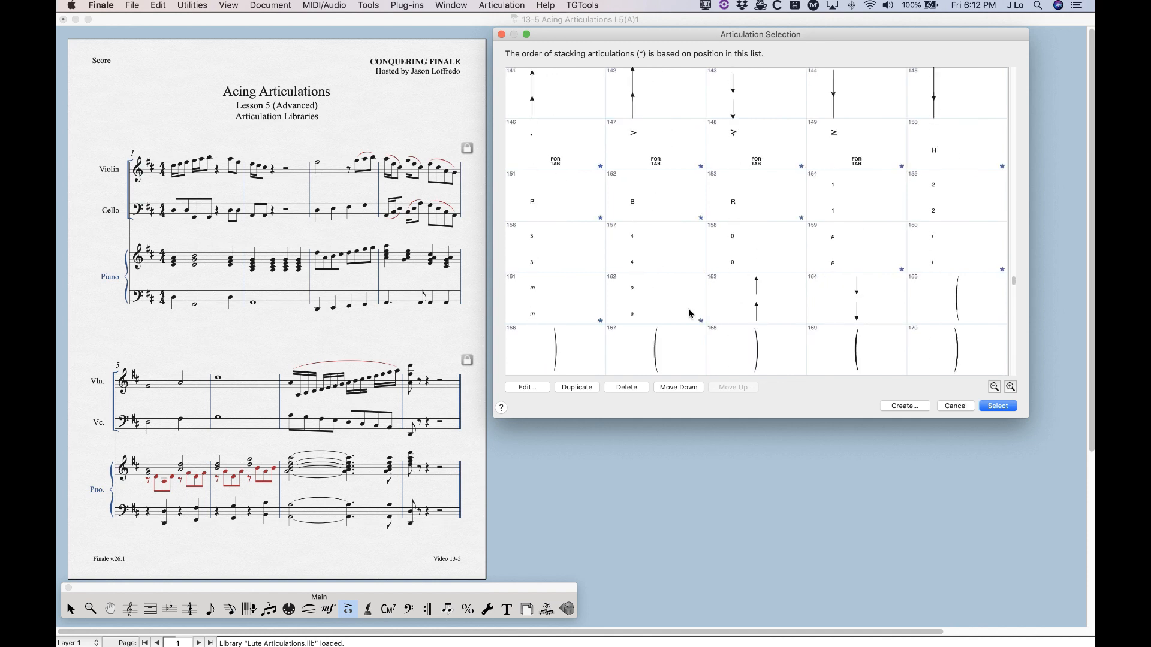
scroll(749, 320, "up", 20)
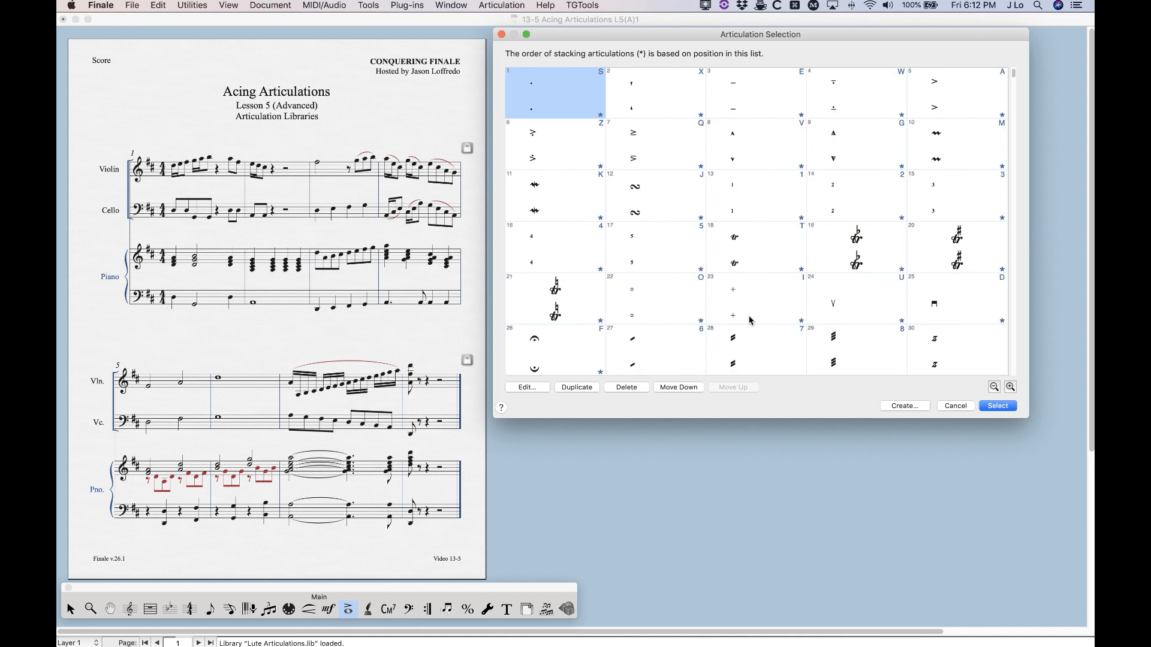
left_click(958, 408)
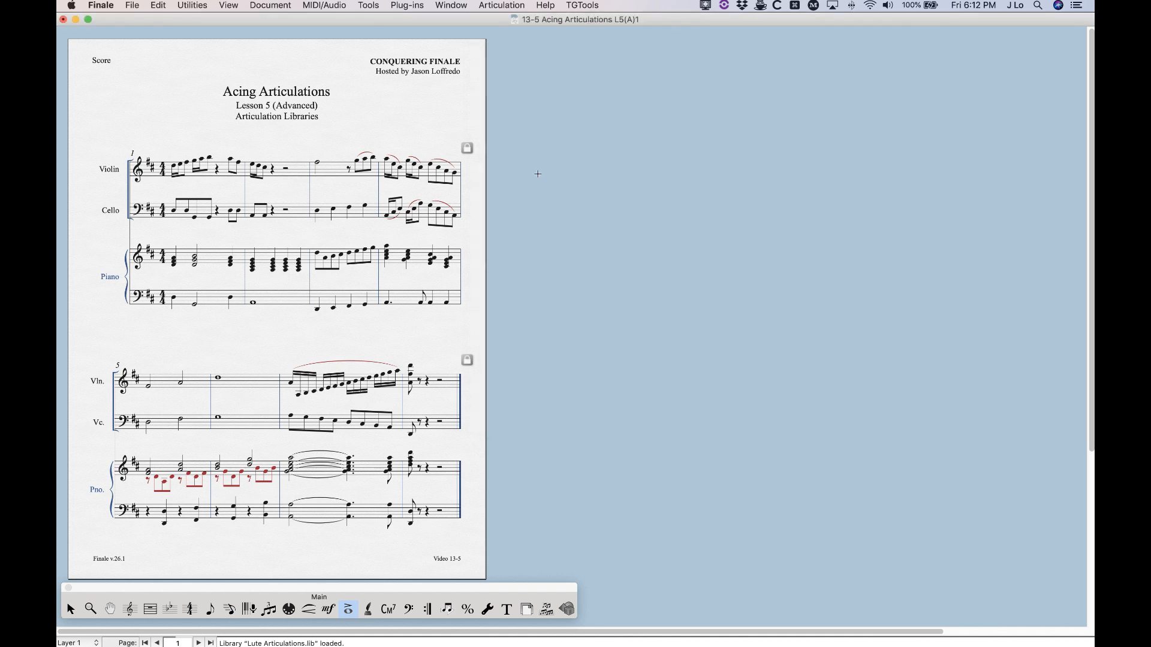
Start saving a library from the score that contains only its articulations
left_click(133, 5)
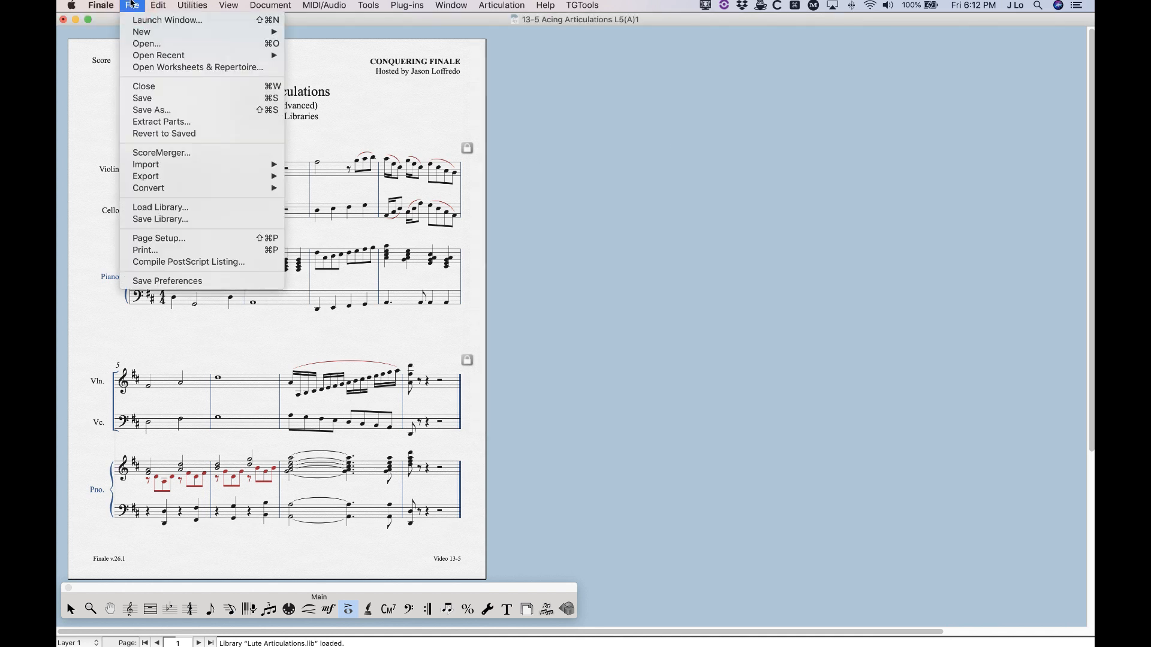
left_click(164, 220)
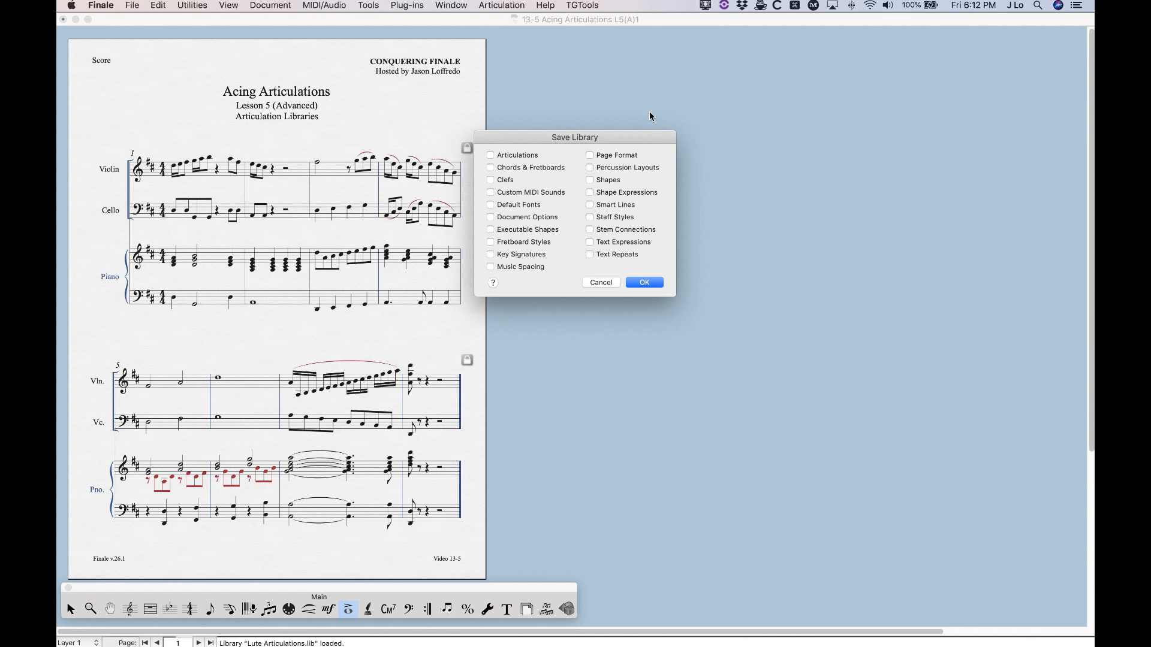
left_click(490, 155)
left_click(489, 169)
left_click(491, 183)
left_click(492, 182)
left_click(491, 169)
left_click(644, 282)
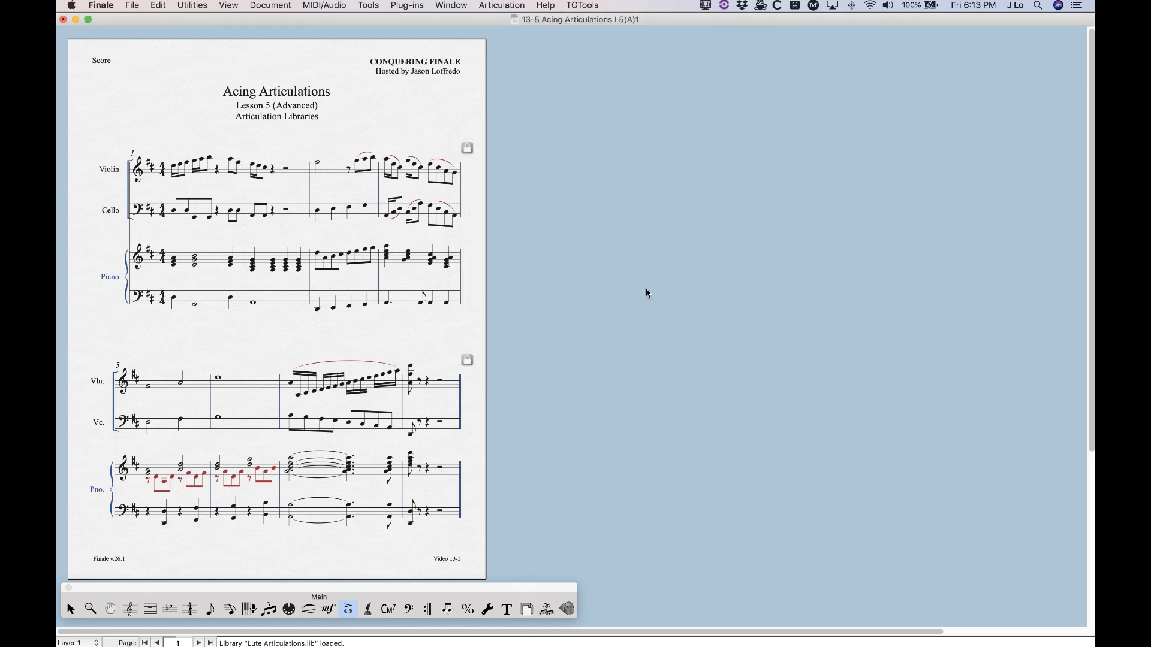
Save the library to the Desktop, named with the owner's first name in the possessive followed by "Articulations"
type("J")
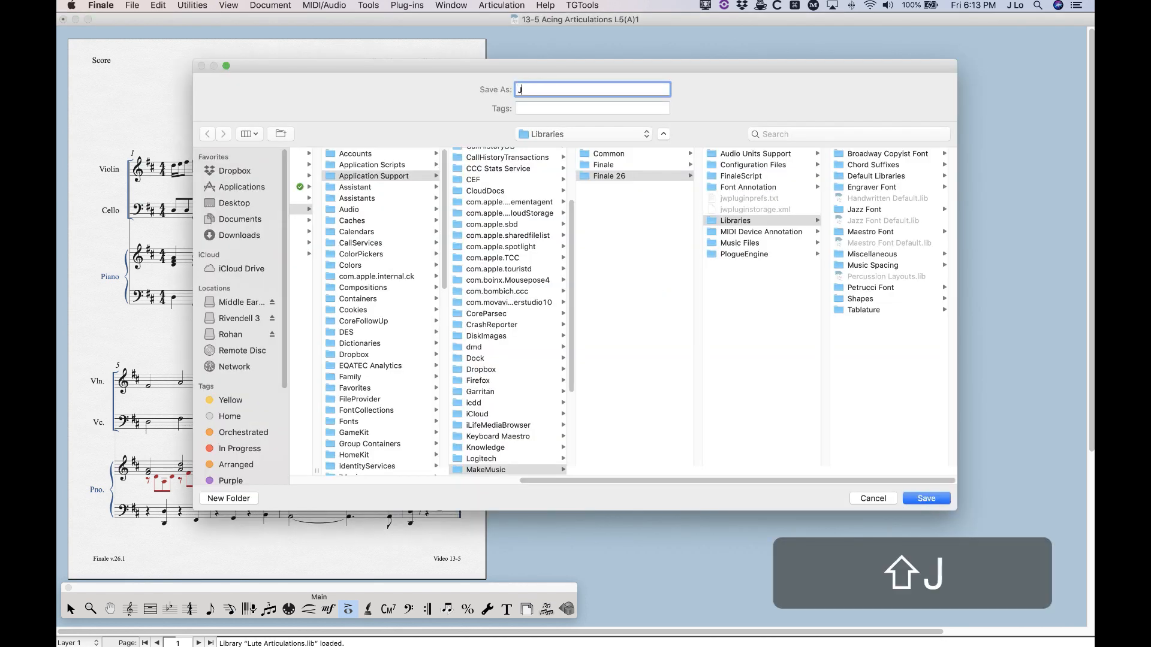
type("ason' A")
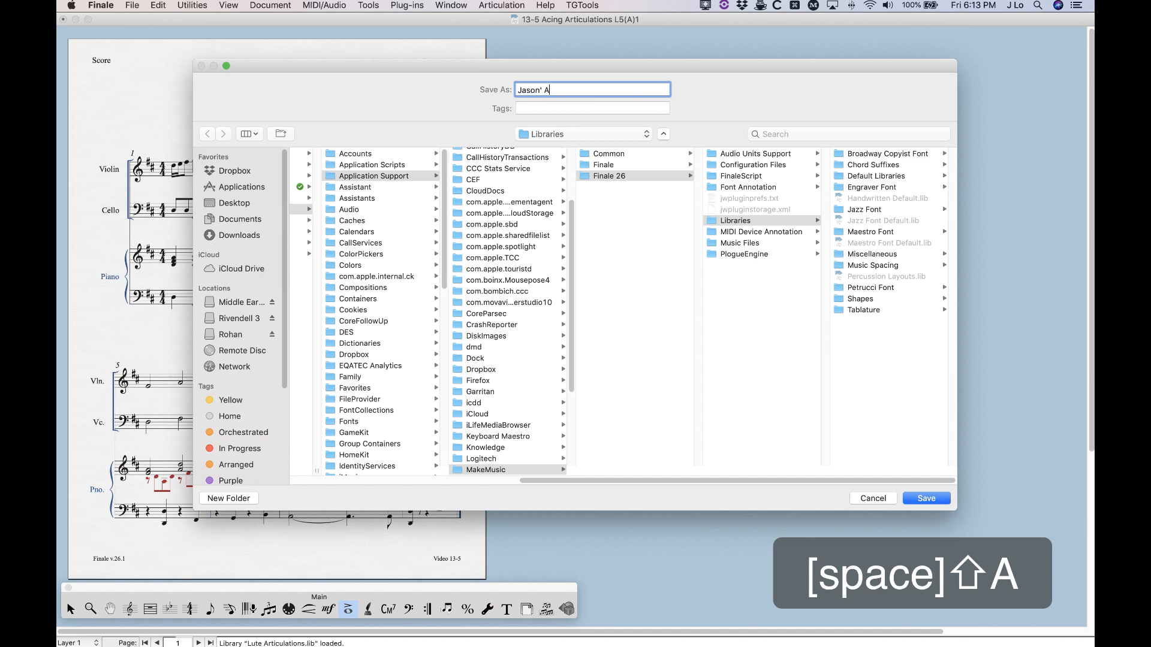
type("rticulations")
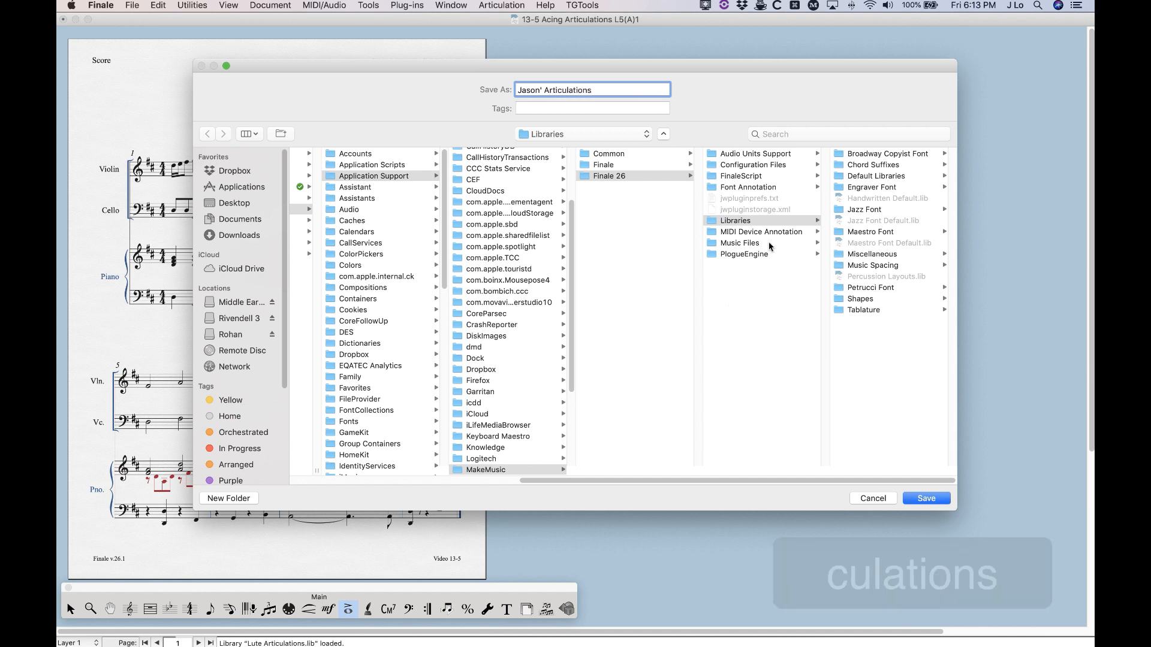
left_click(234, 204)
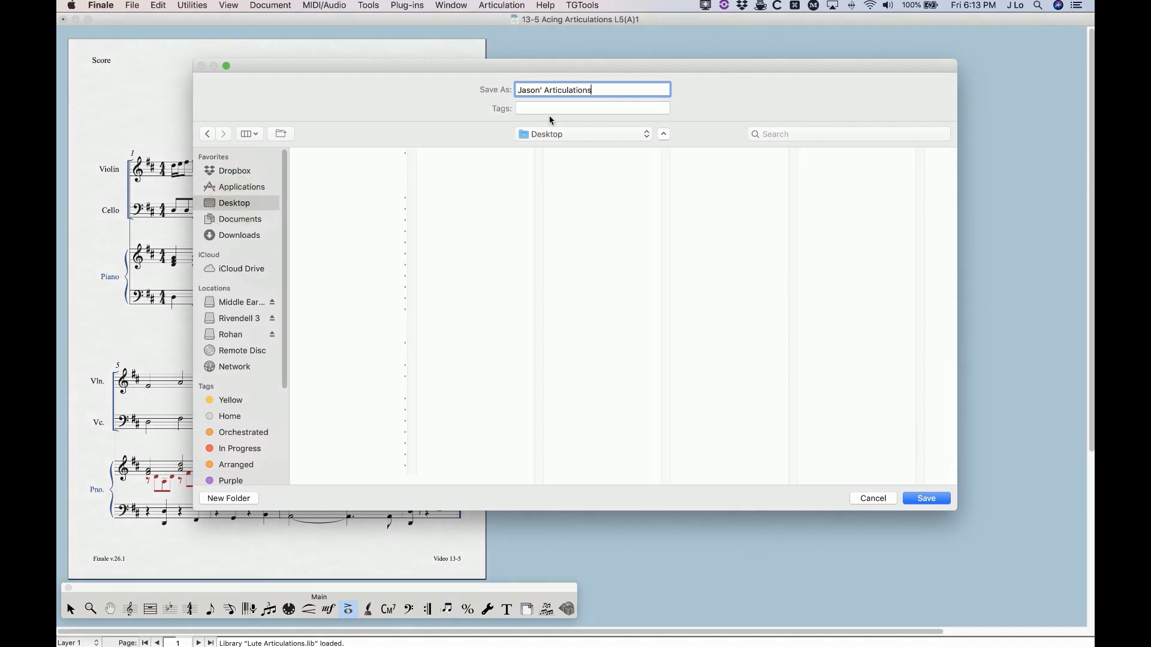
left_click(542, 90)
type("s")
left_click(924, 498)
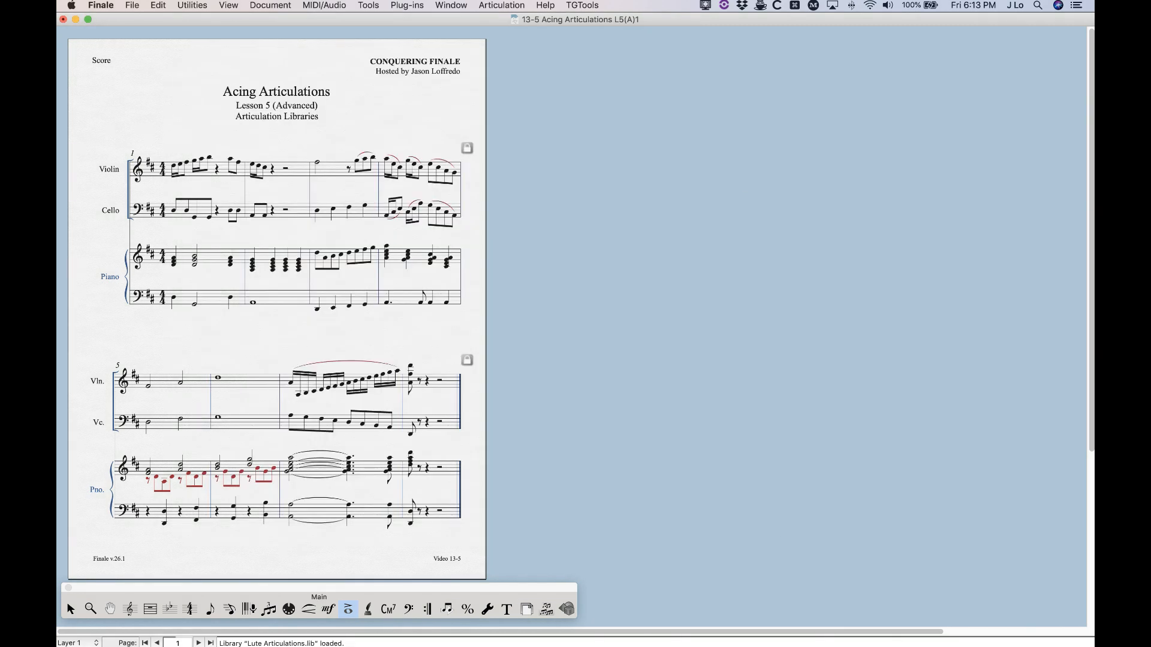
left_click_drag(58, 319, 599, 201)
left_click(64, 19)
left_click(549, 89)
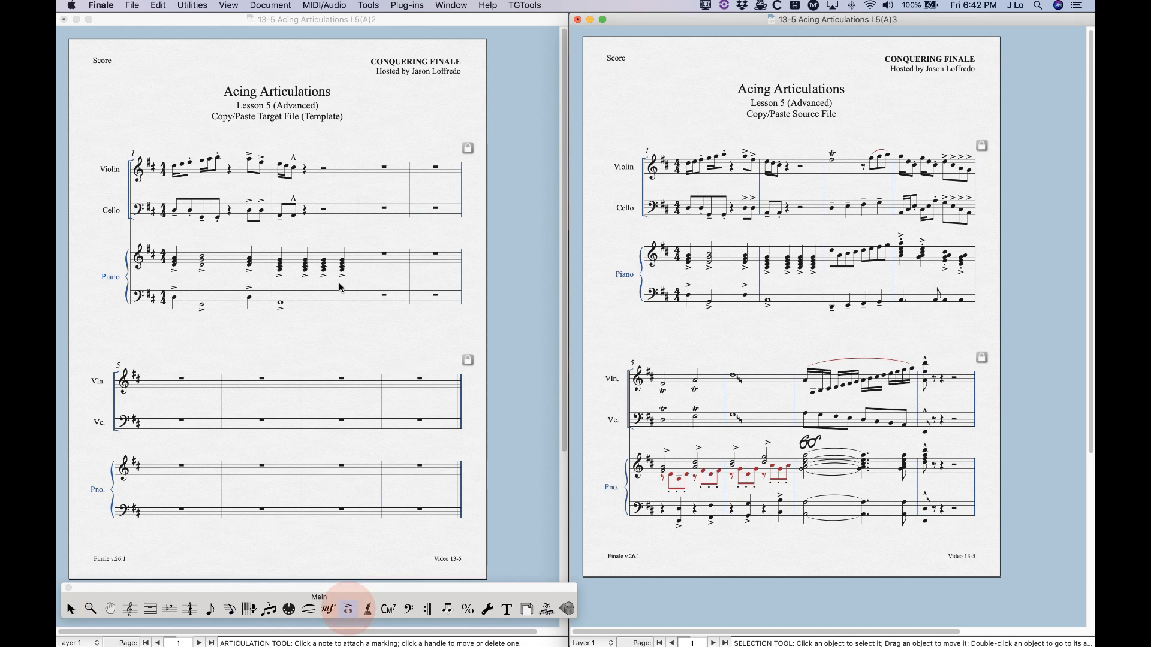
Check the playback duration settings of a violin staccato in measure 1 of the target file and close them unchanged
left_click(348, 609)
left_click(190, 149)
left_click(188, 159)
double_click(188, 161)
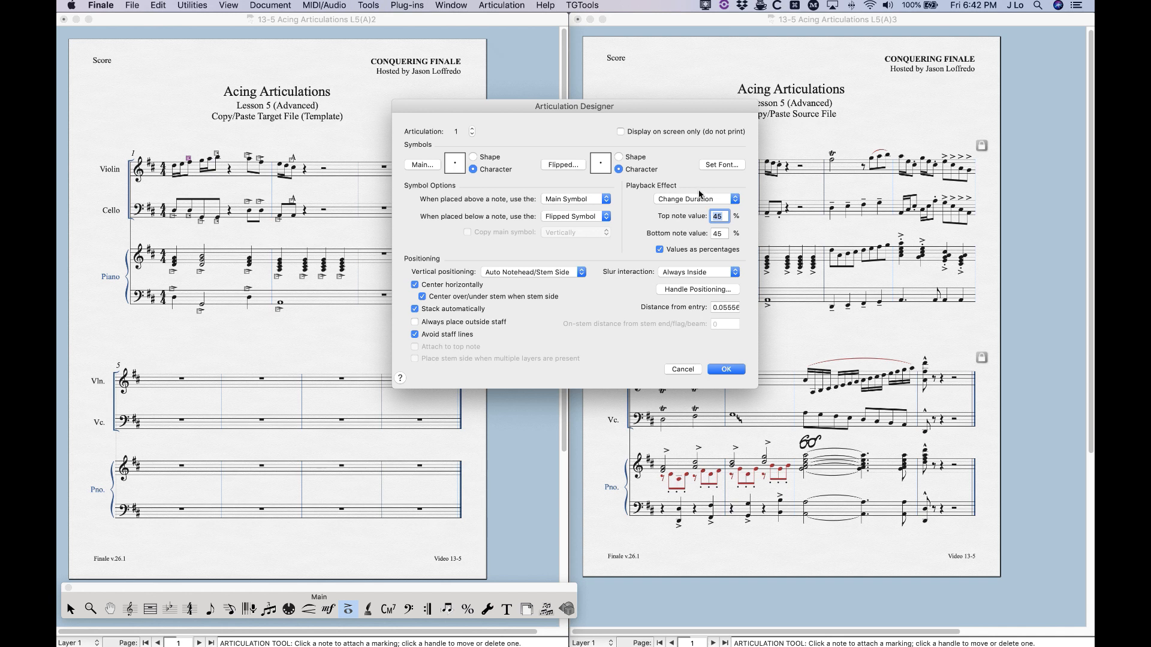
left_click(683, 369)
Check the playback duration settings of the matching violin staccato in the source file and close them unchanged
left_click(673, 125)
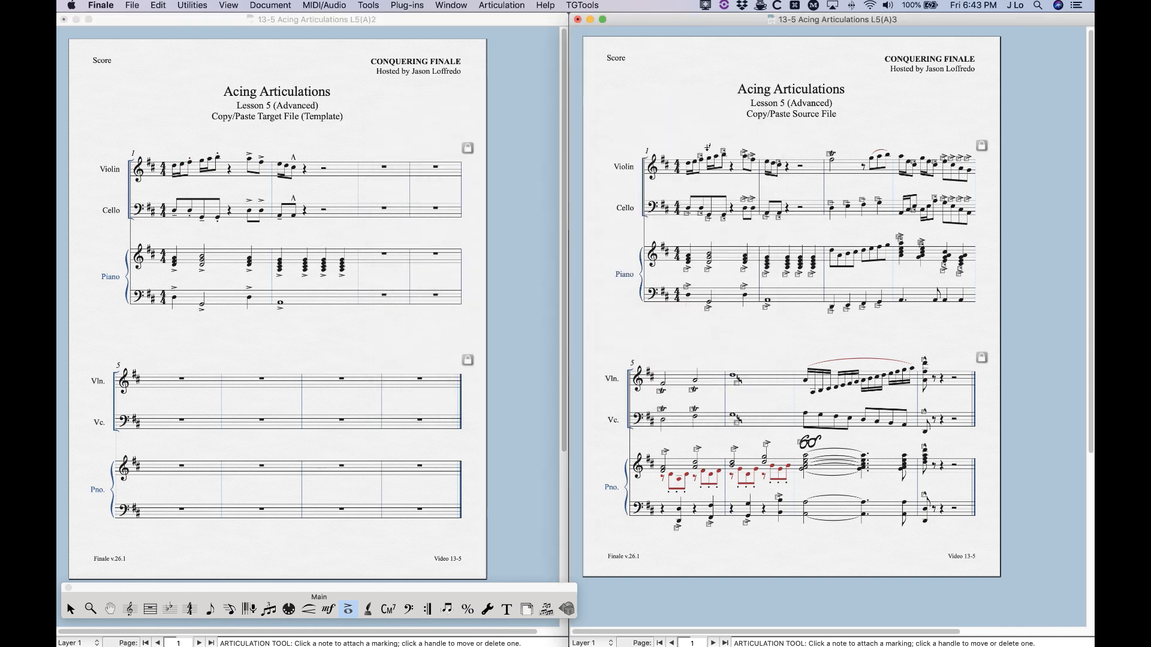
double_click(700, 156)
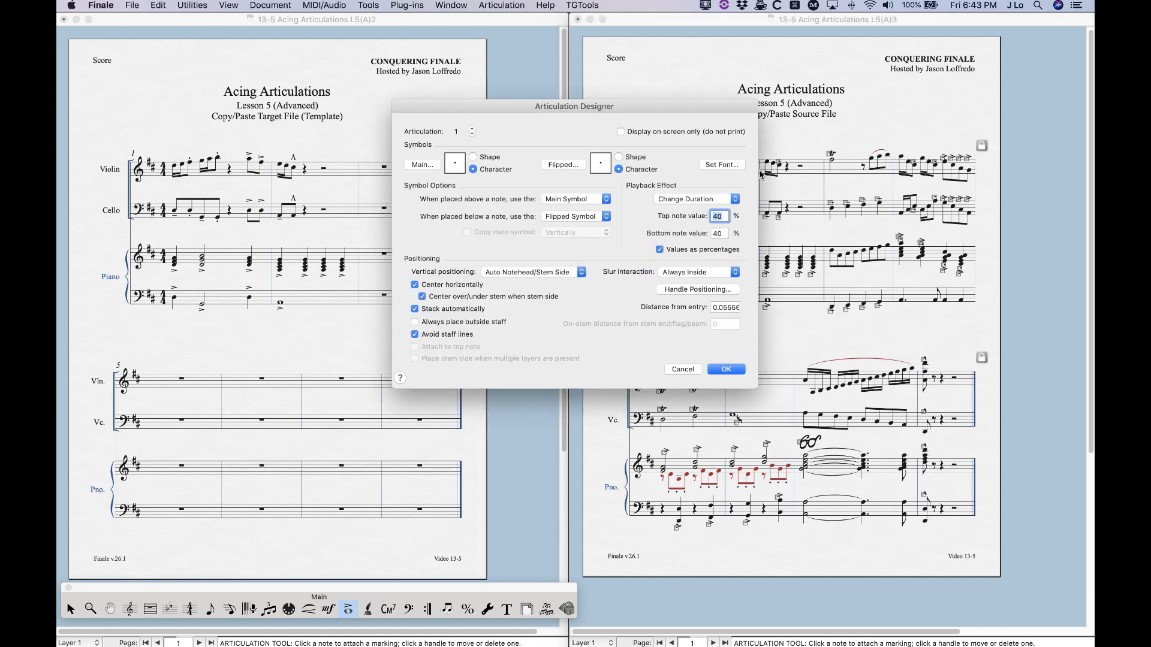
left_click(682, 369)
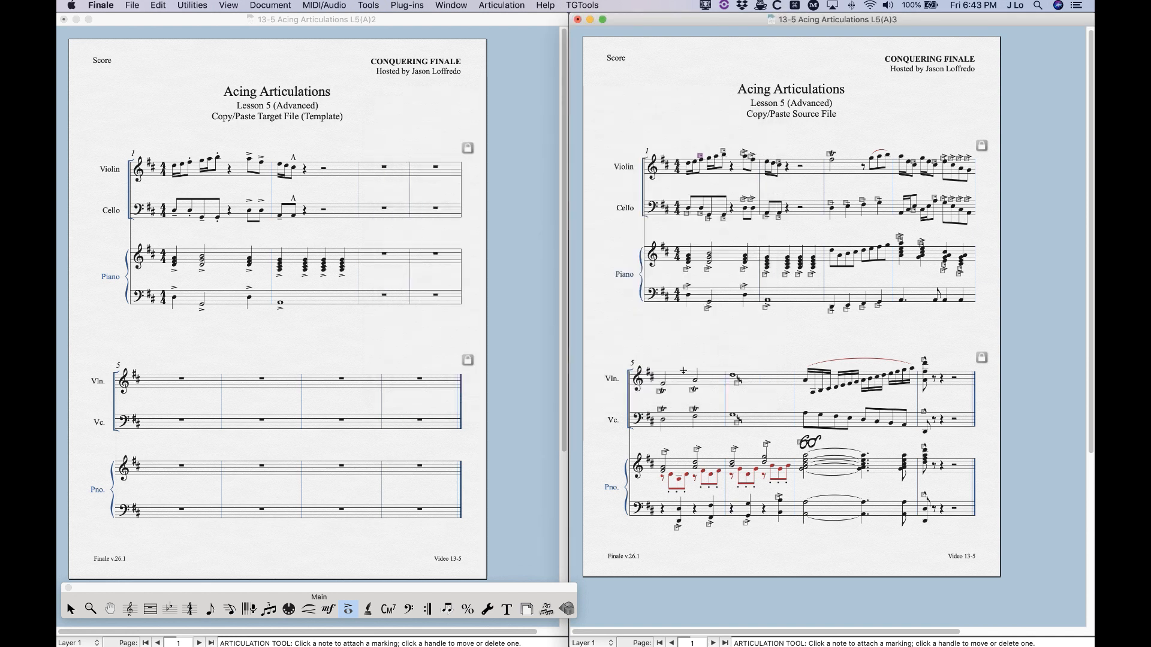
Copy measures 3 through 8 of all staves from the source file and paste them into the same measures of the target file
left_click(71, 609)
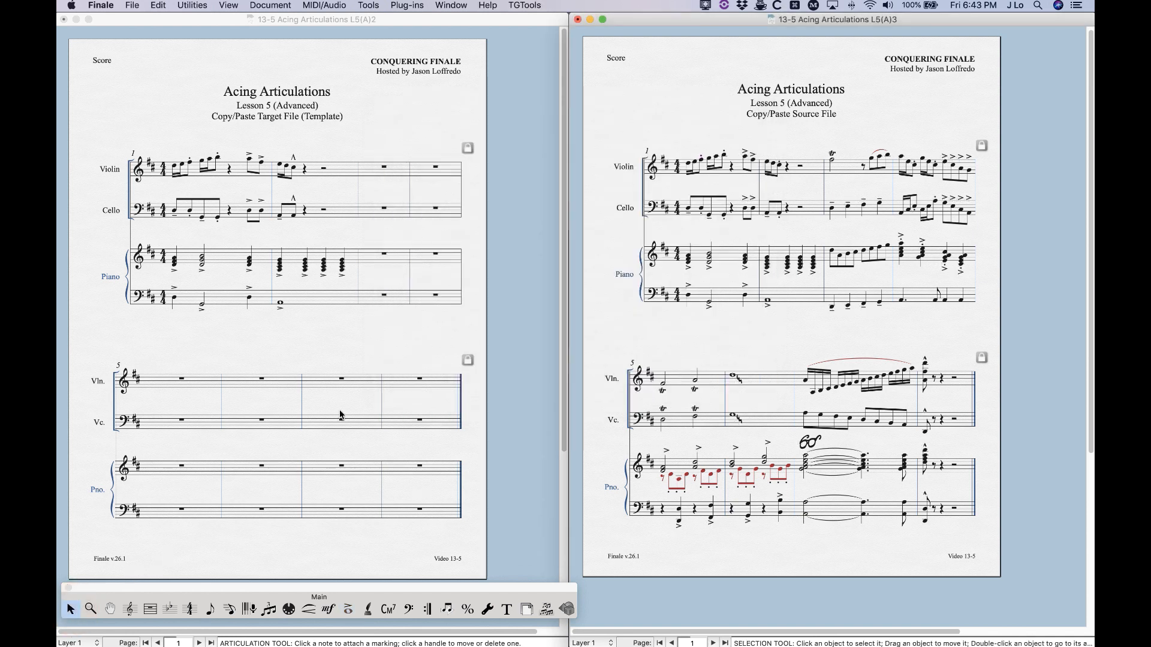
left_click(847, 169)
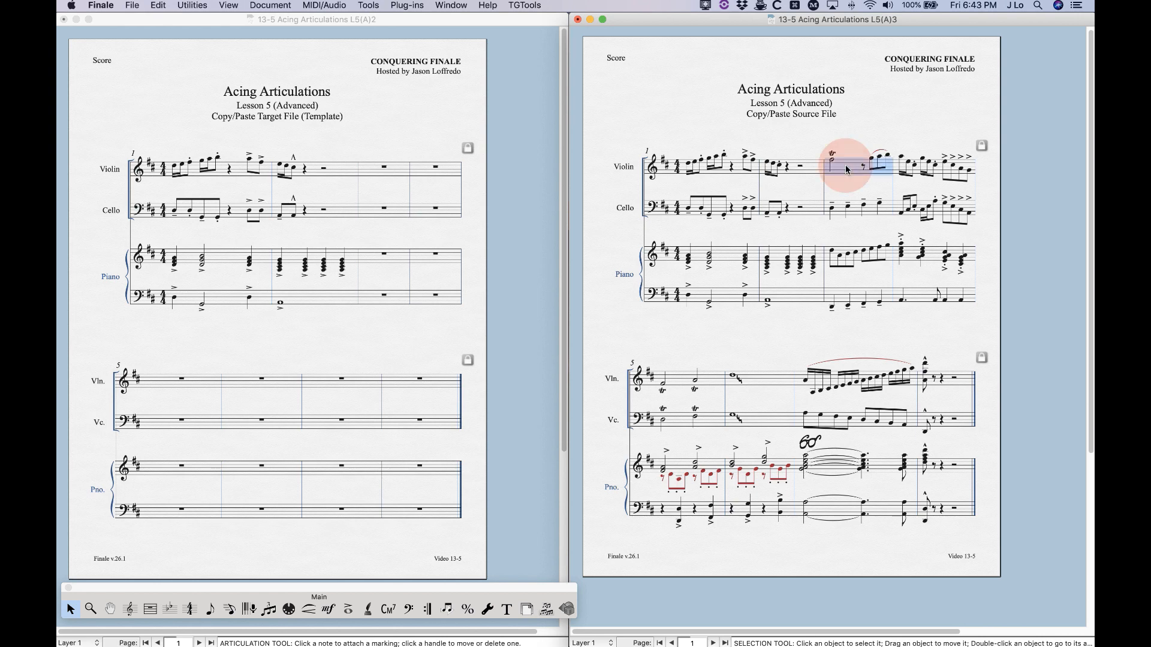
left_click(957, 511, "shift")
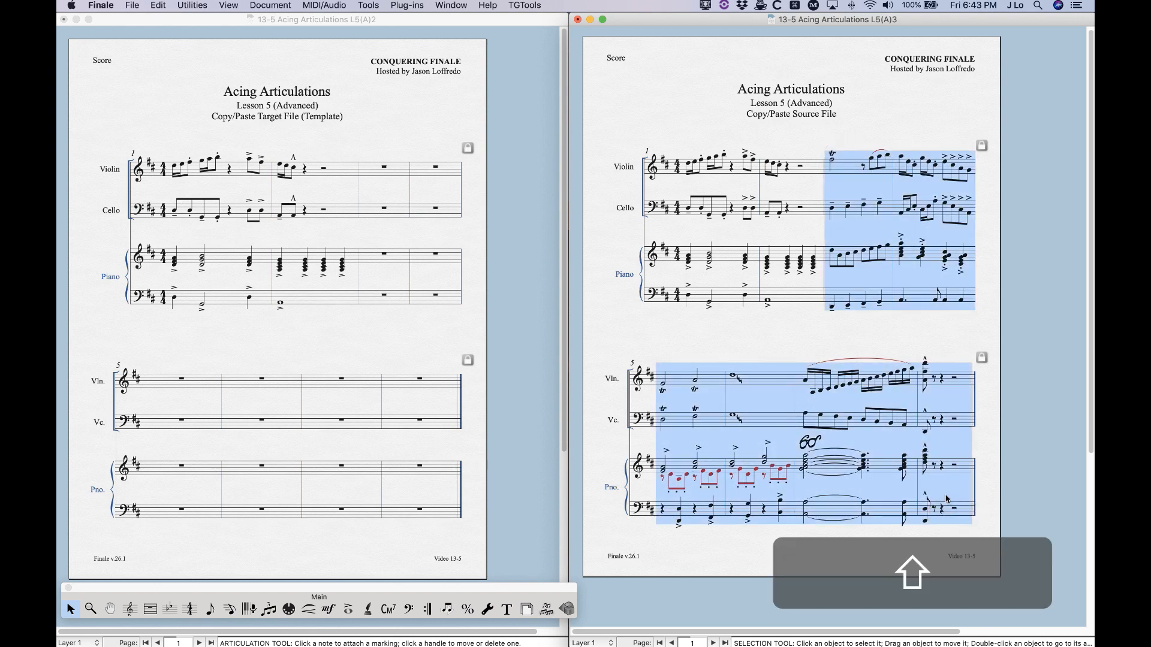
key("super+c")
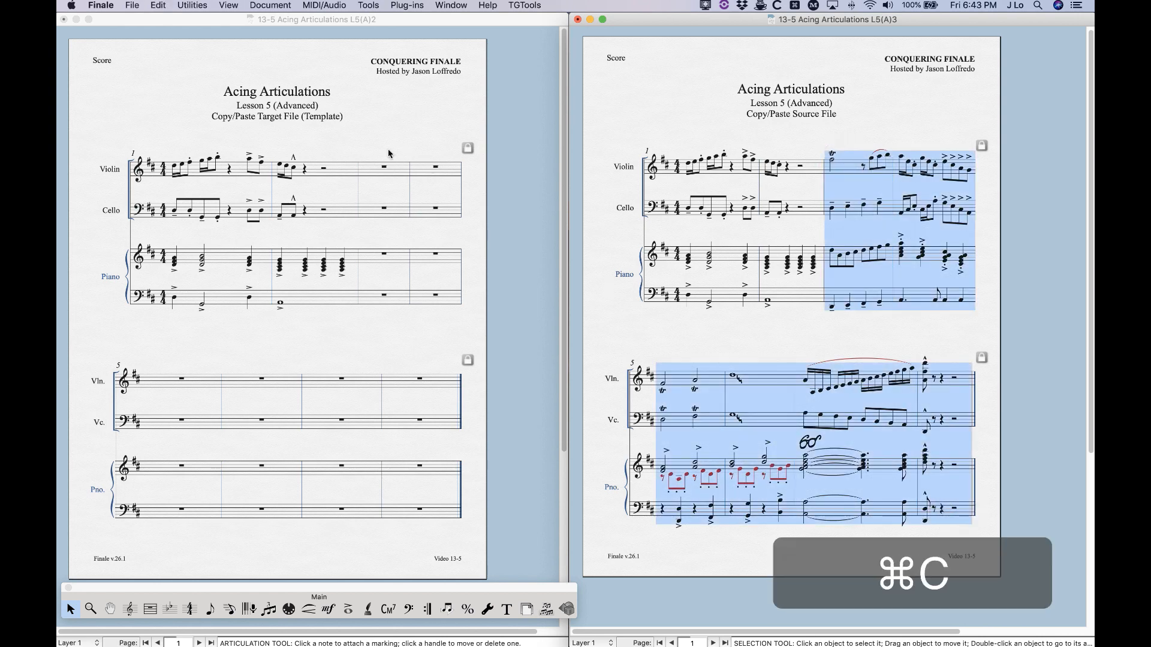
left_click(386, 174)
left_click(387, 174)
left_click(438, 516, "shift")
key("super+v")
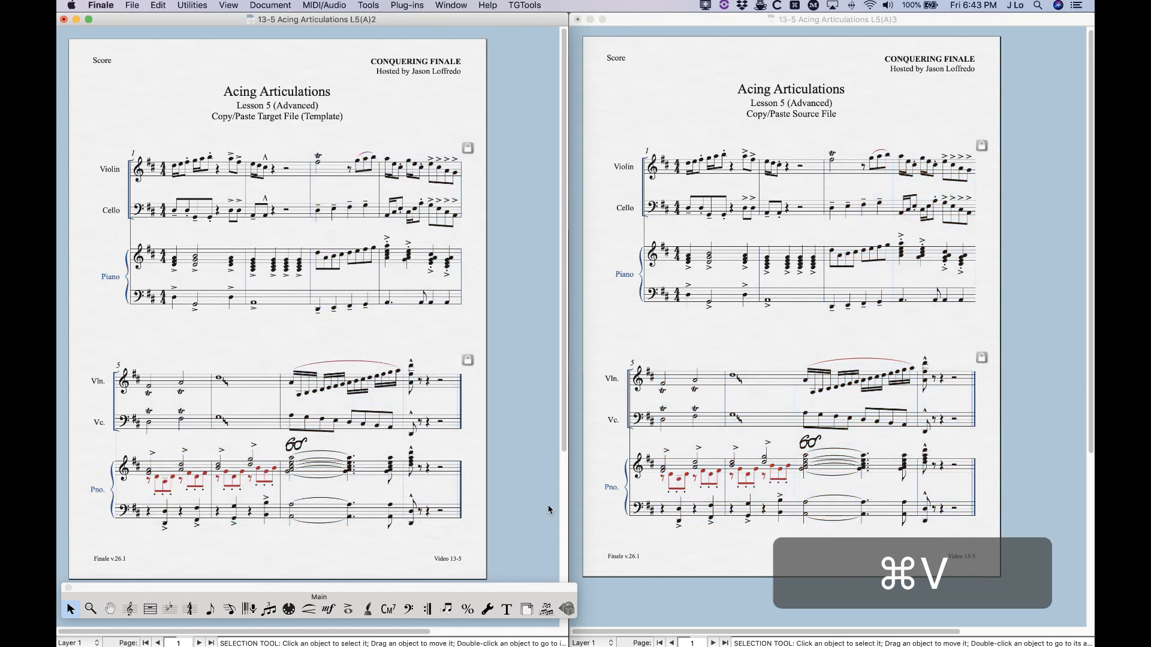
Enlarge the target file's window and open the articulation list for a violin note in measure 3, showing the last entries
left_click_drag(567, 509, 808, 511)
key("super+equal")
key("super+equal")
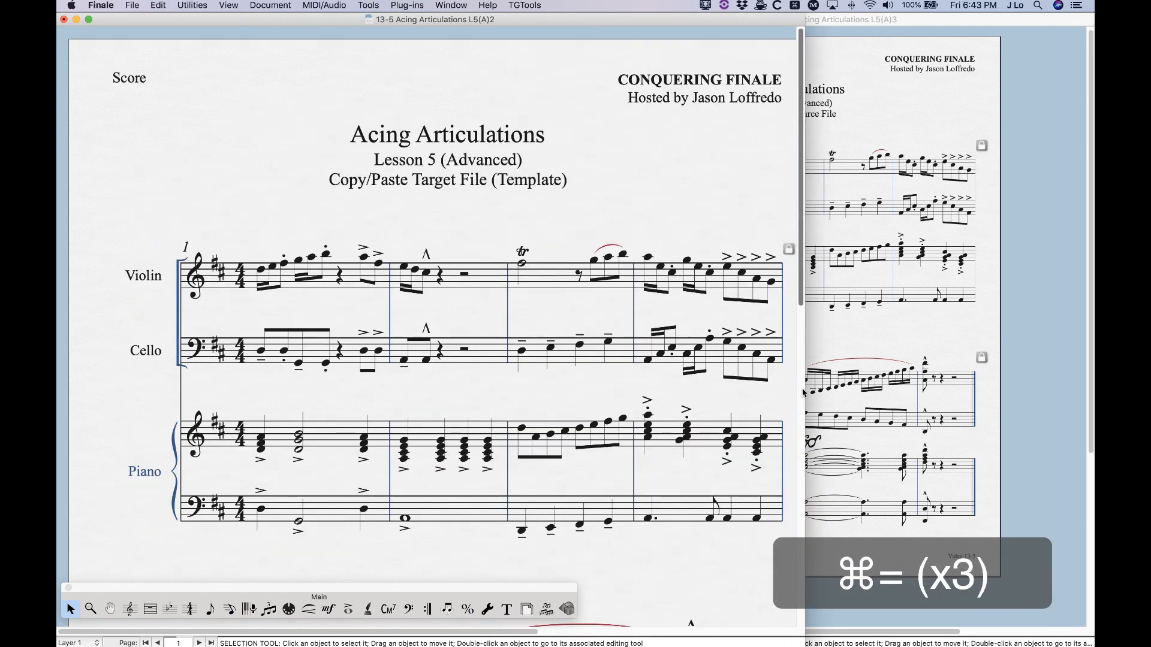
left_click_drag(804, 390, 891, 390)
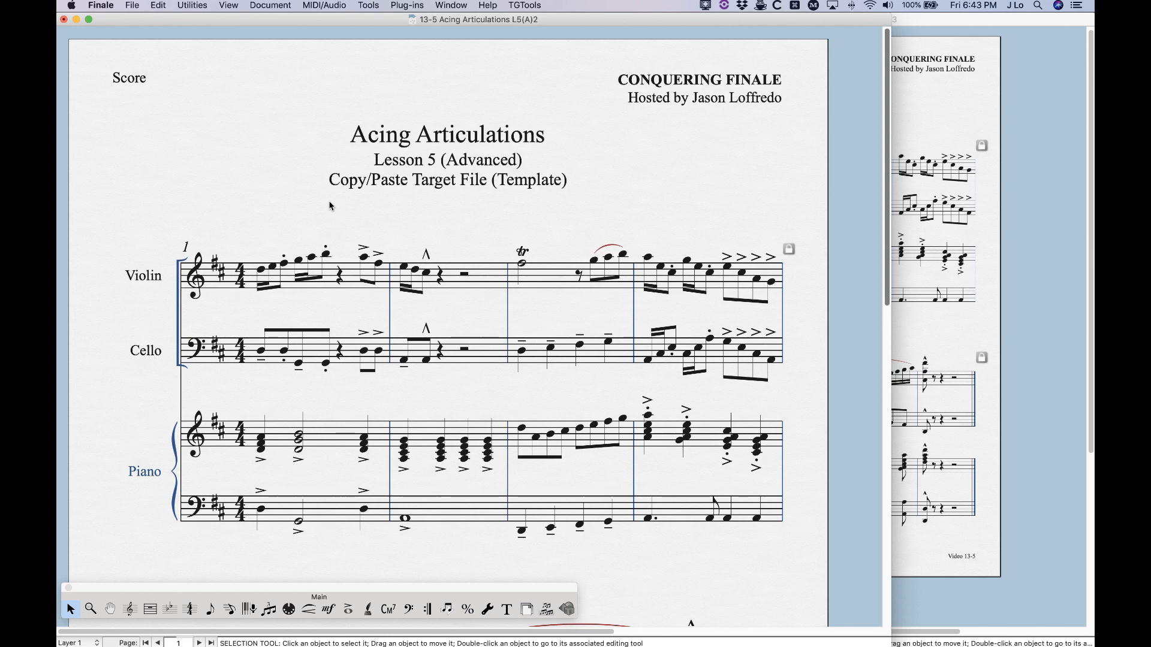
left_click(349, 609)
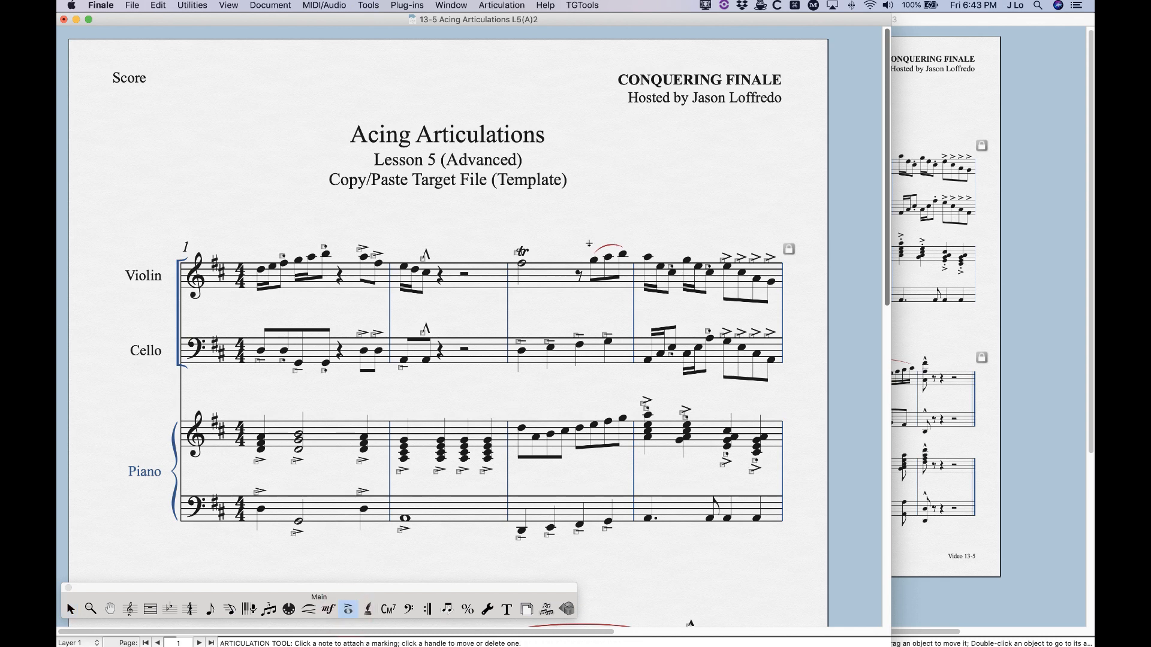
left_click(592, 247)
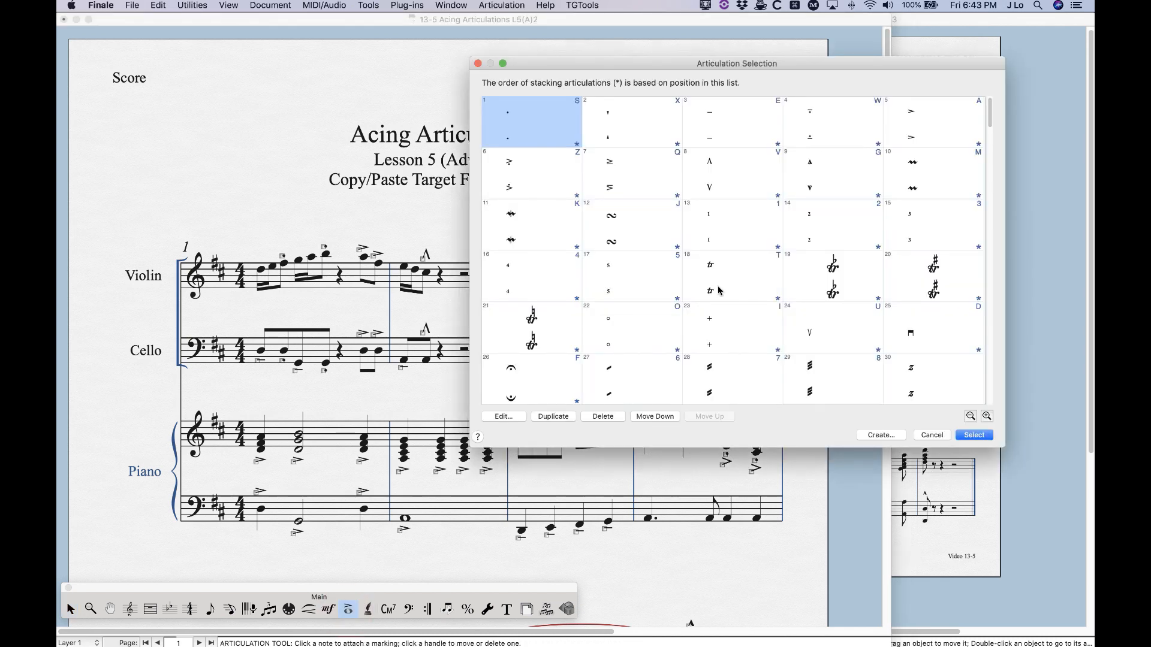
scroll(715, 292, "down", 6)
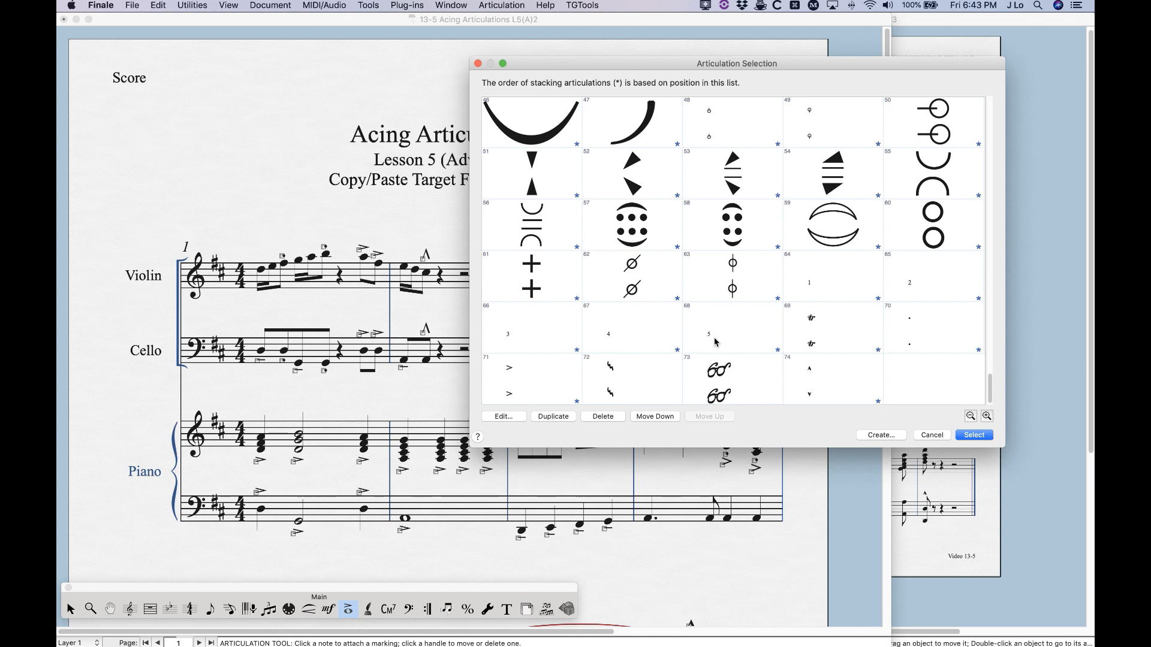
Examine articulations 69 through 74 in the list and compare number 69 with the default trill, number 18
left_click(824, 327)
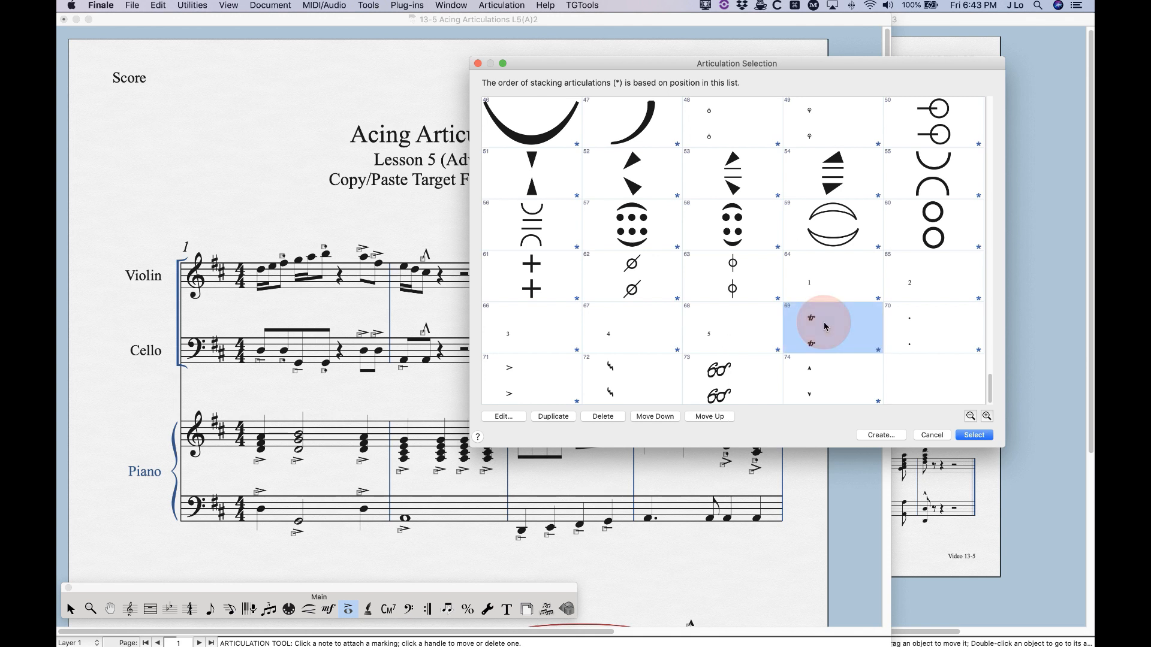
left_click(830, 381, "shift")
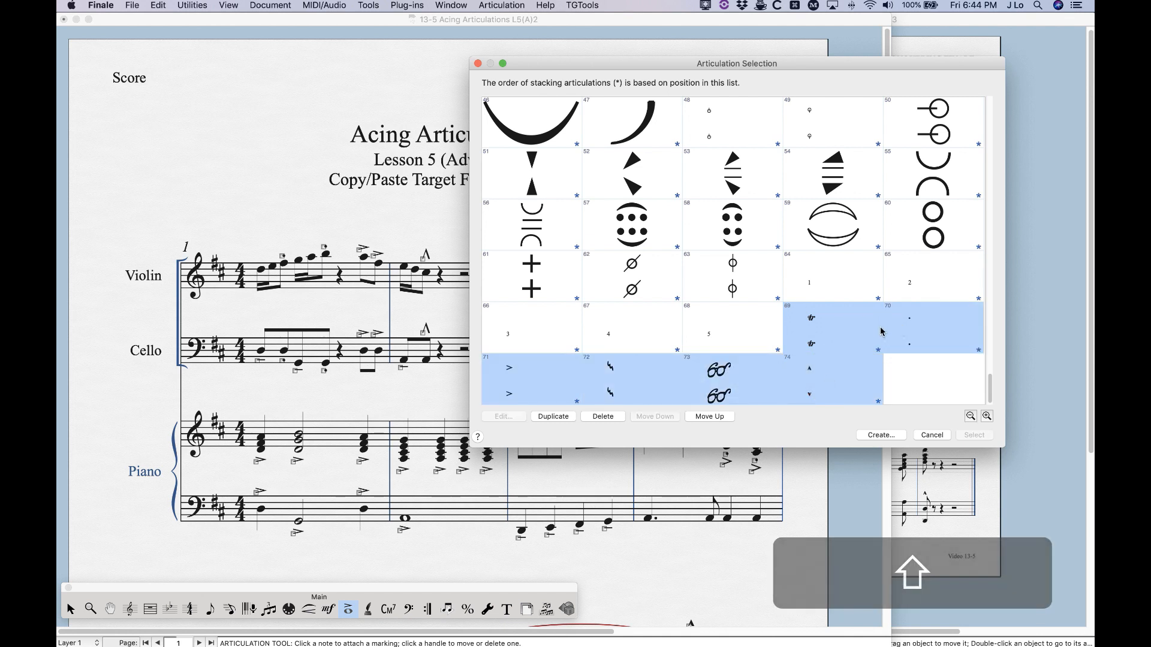
left_click(742, 374)
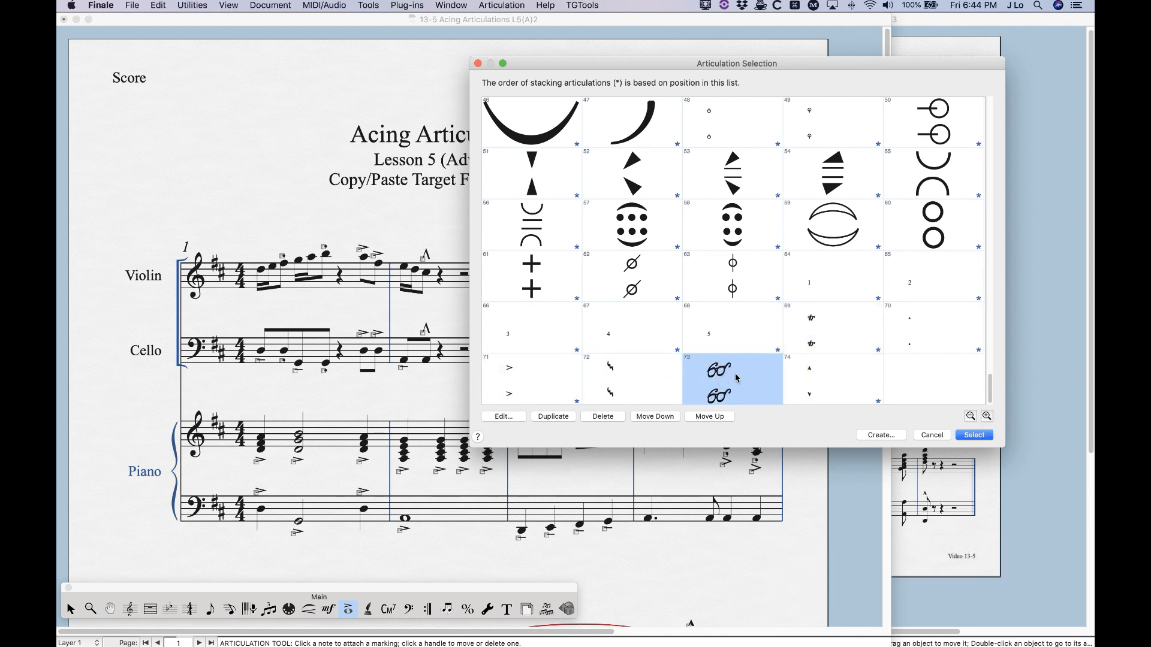
left_click(641, 377, "shift")
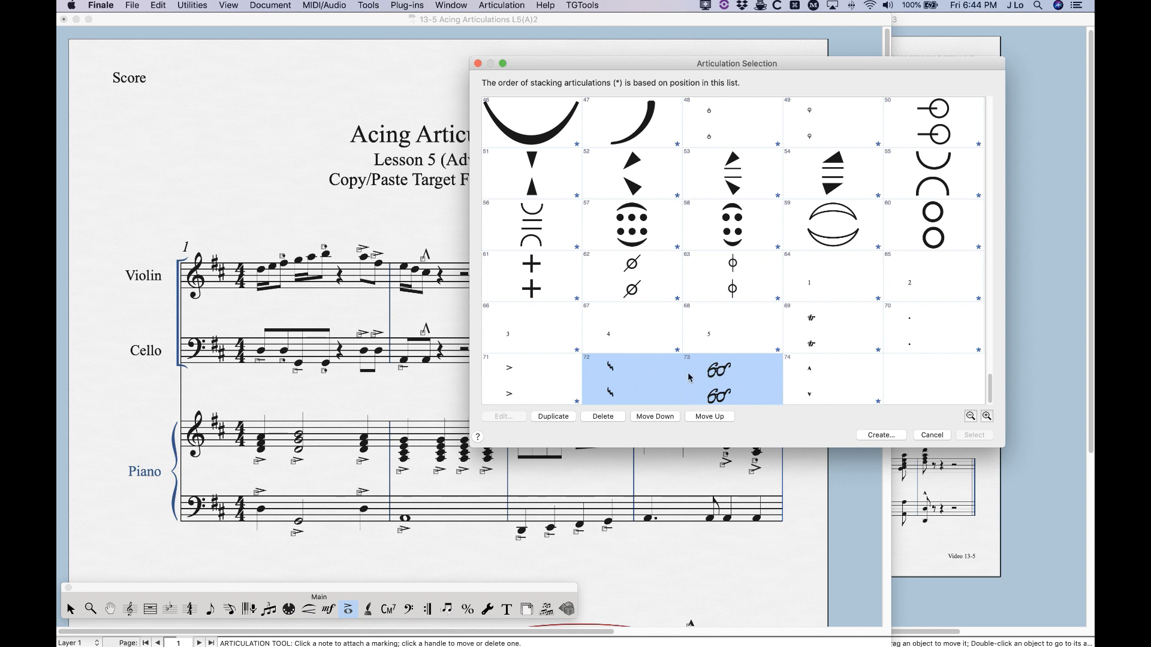
left_click(837, 335)
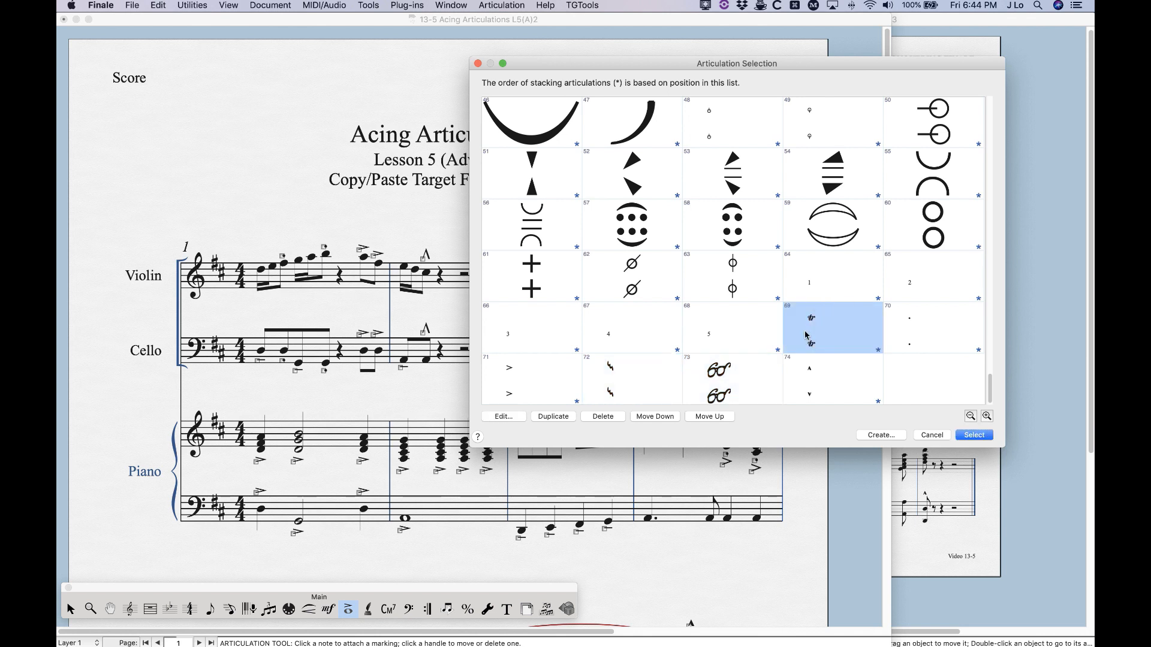
scroll(689, 362, "up", 10)
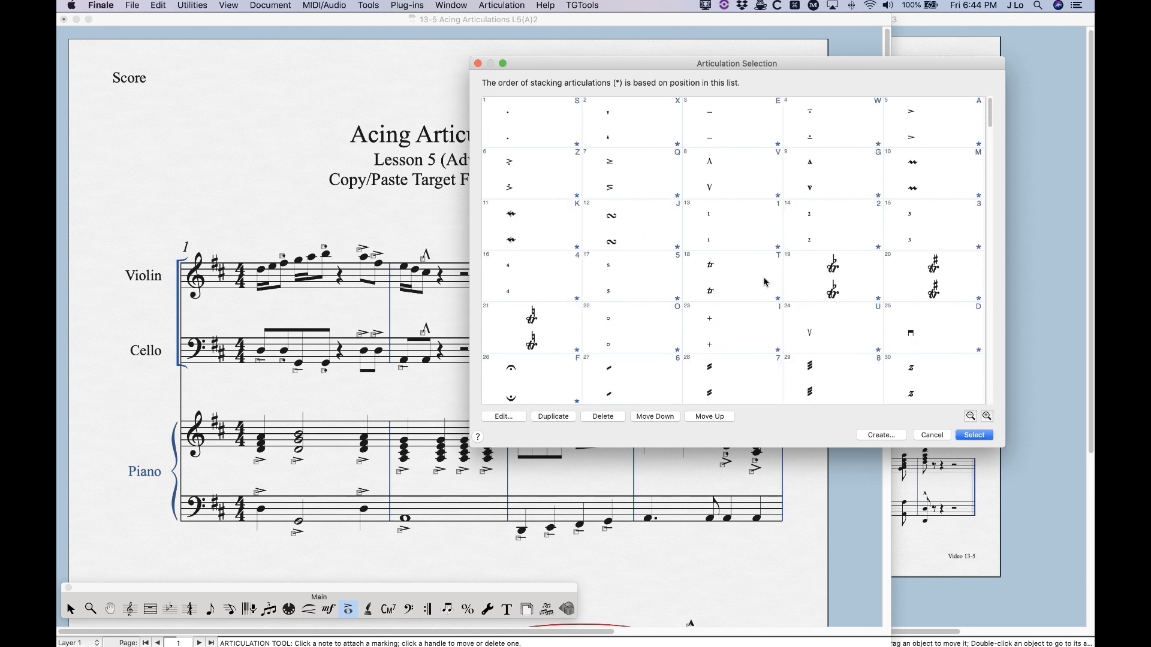
left_click(722, 285)
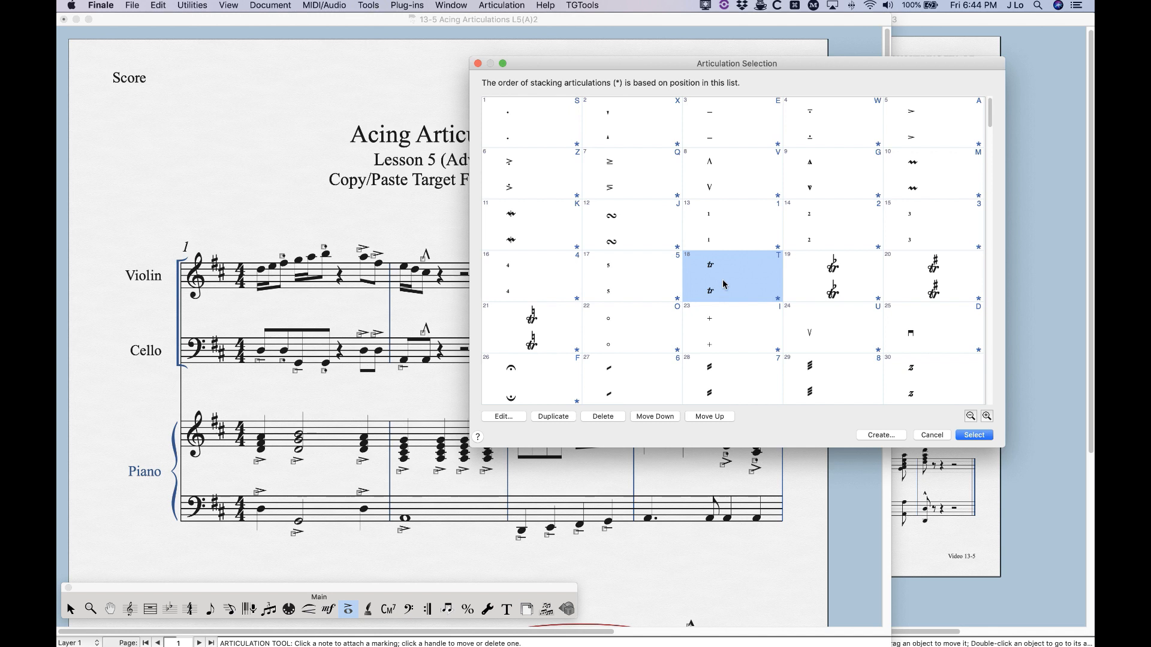
scroll(724, 285, "down", 10)
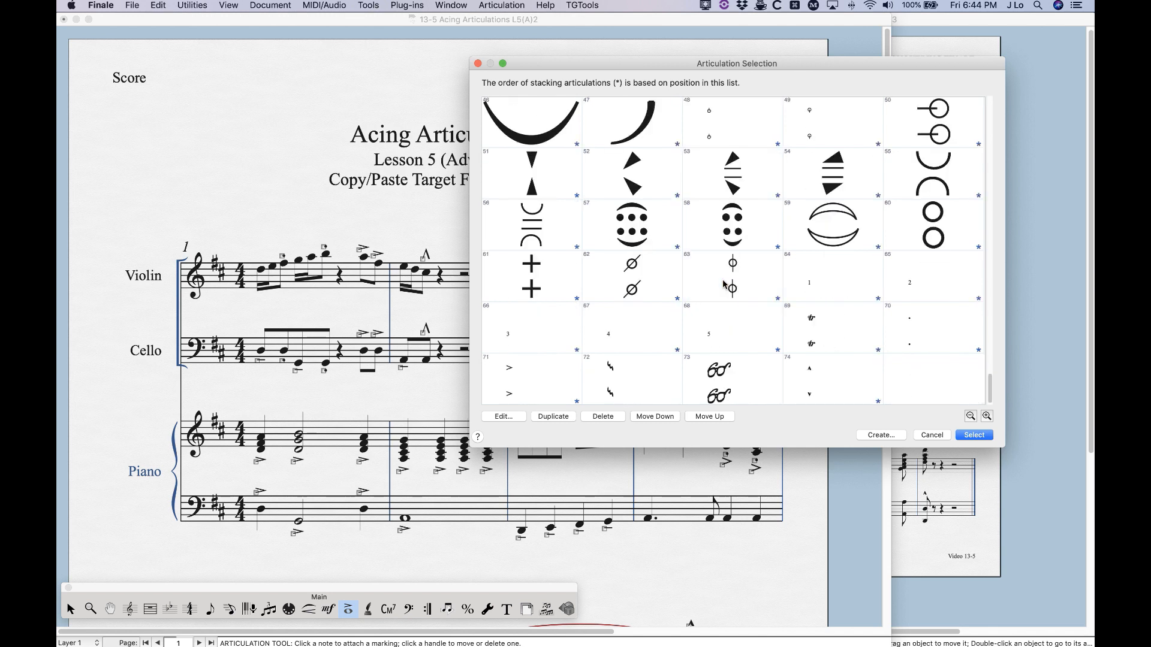
Delete the duplicate trill, articulation 69, replacing it in the score with articulation 18, and close the articulation list
left_click(830, 325)
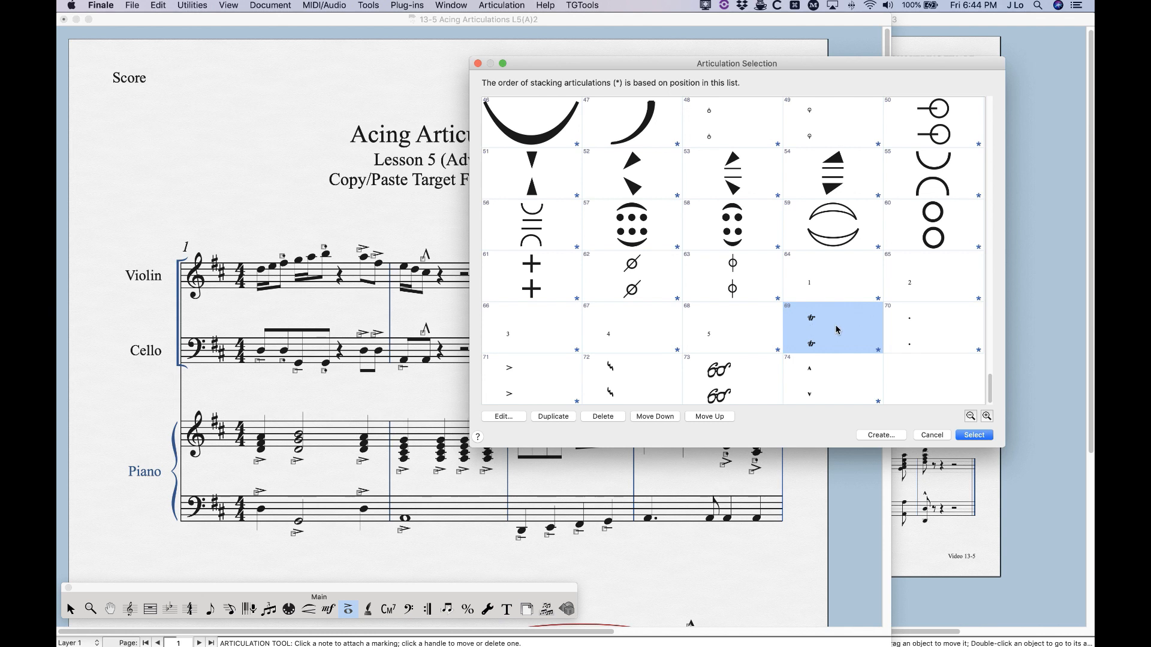
left_click(605, 417)
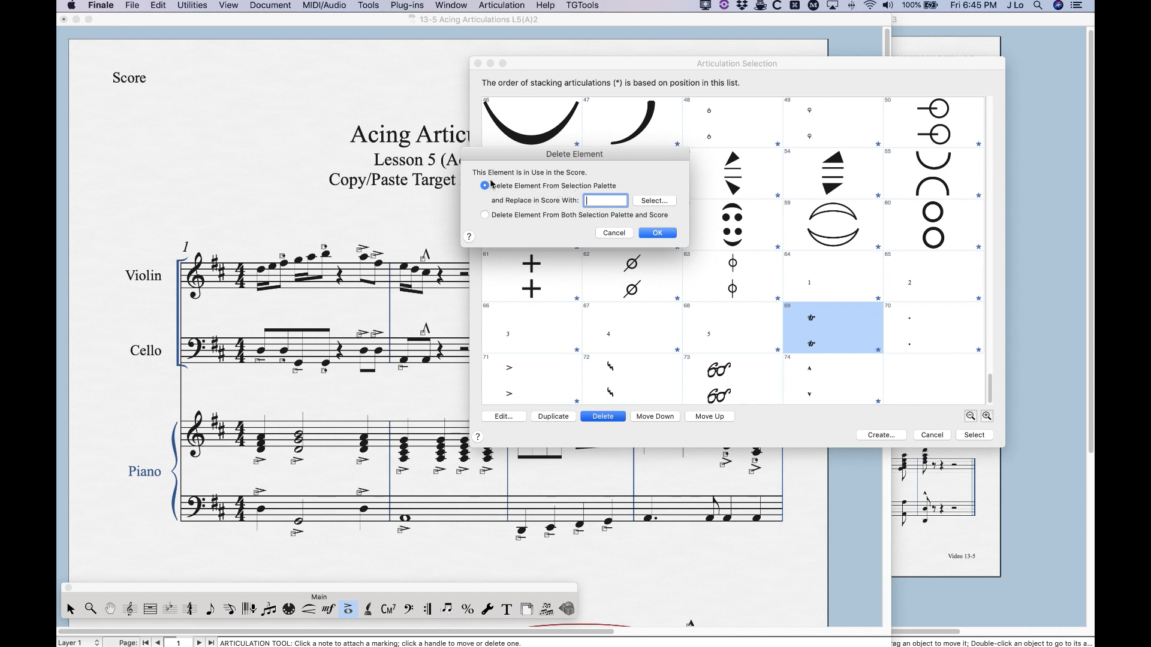
left_click(657, 202)
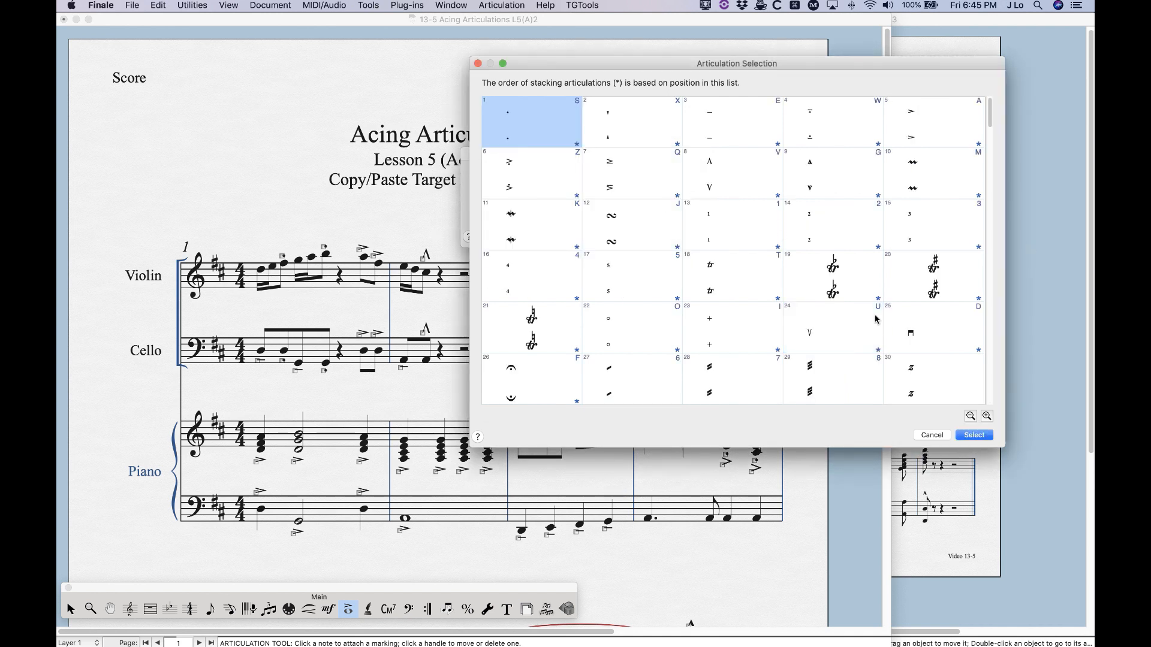
left_click(734, 283)
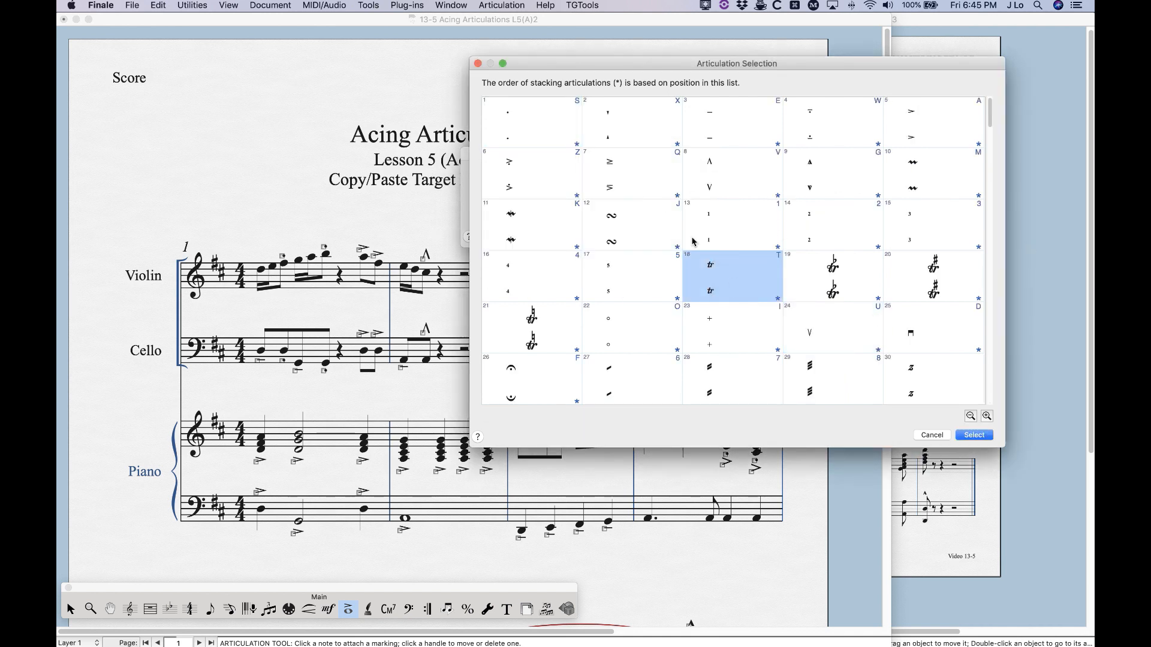
left_click(973, 435)
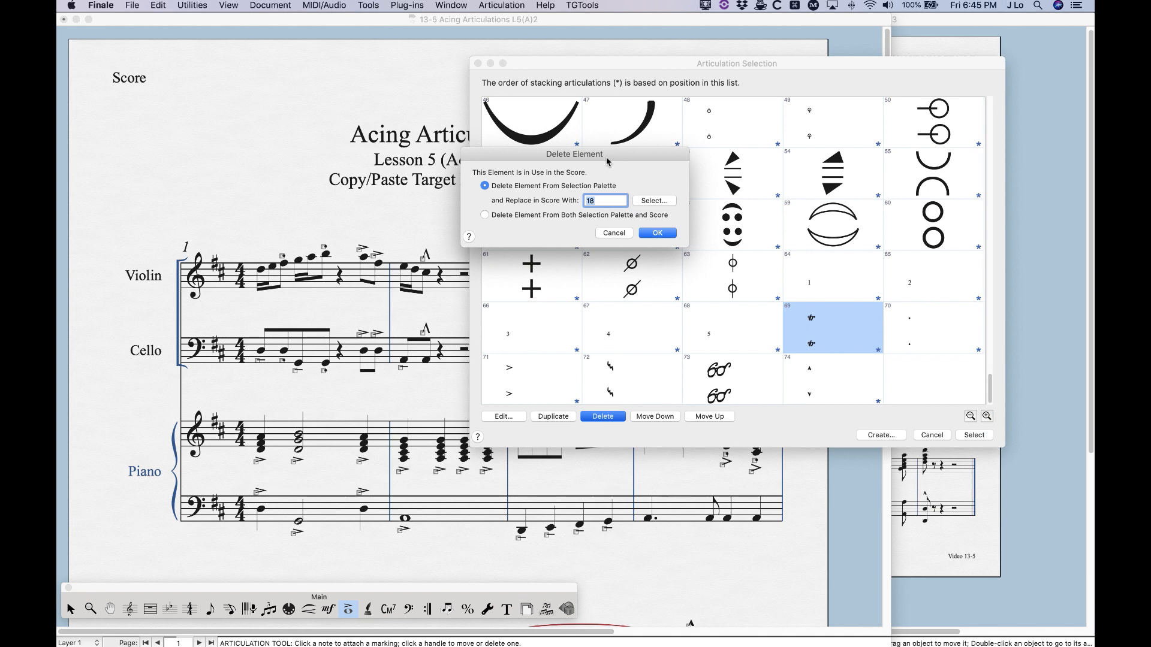
left_click(654, 234)
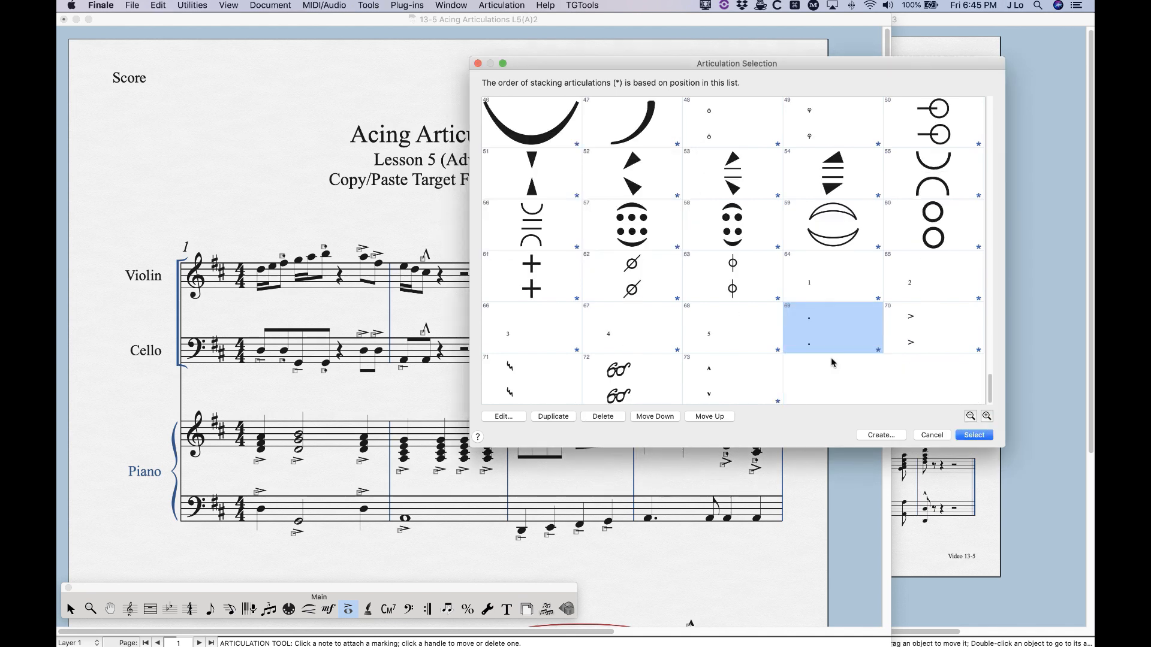
left_click(930, 436)
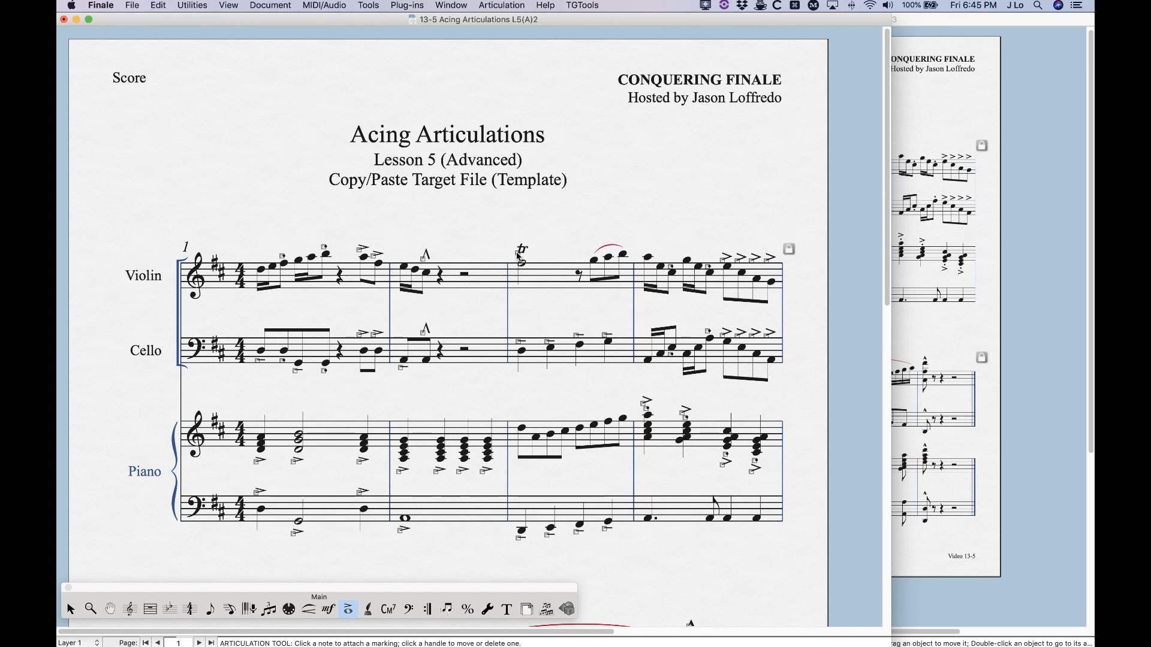
Check the font settings of the violin trill in measure 3 and close them unchanged
double_click(518, 255)
left_click(722, 164)
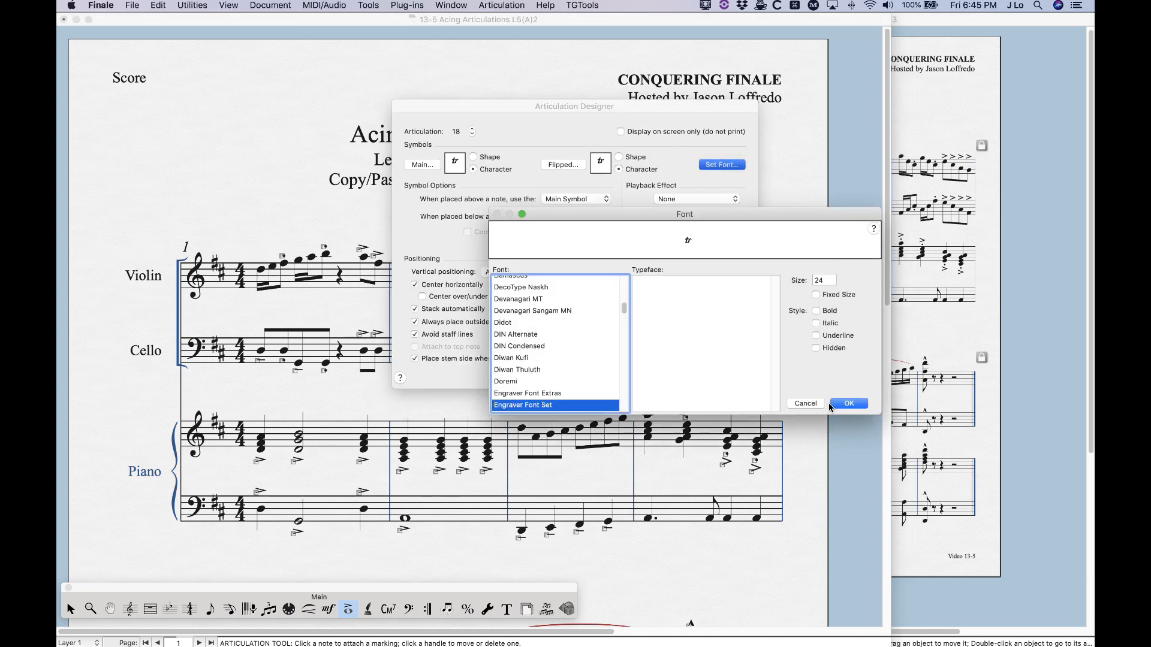
left_click(847, 404)
left_click(726, 370)
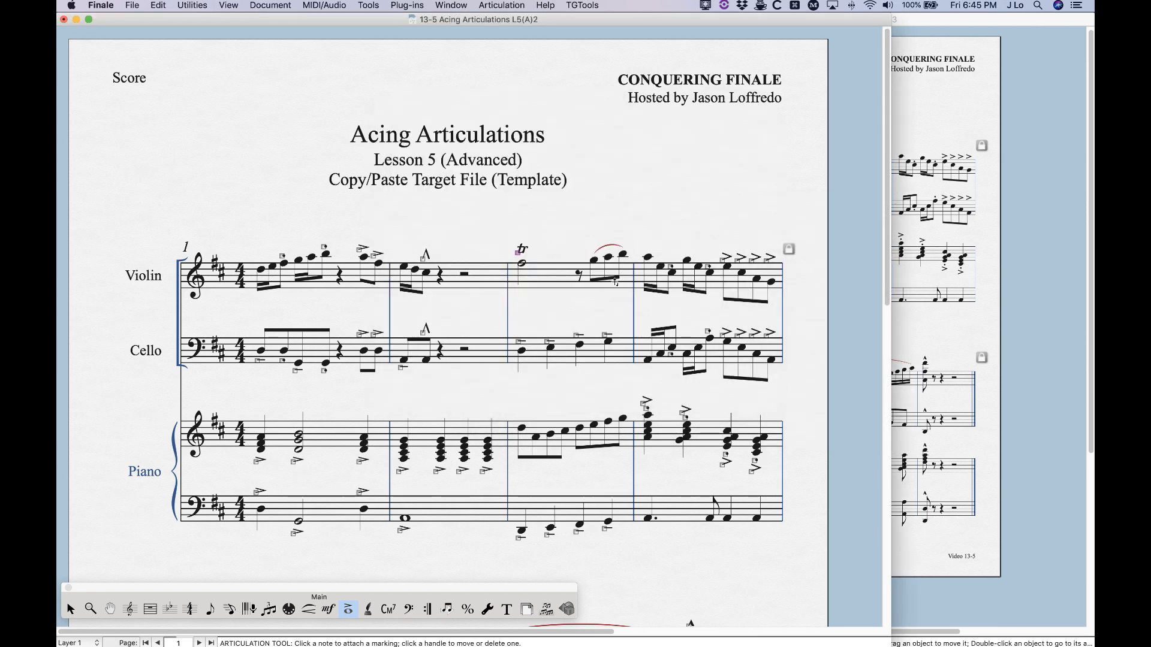
Reopen the articulation list from a violin note in measure 3 and delete duplicate staccato 69, replacing it in the score with articulation 1
left_click(592, 245)
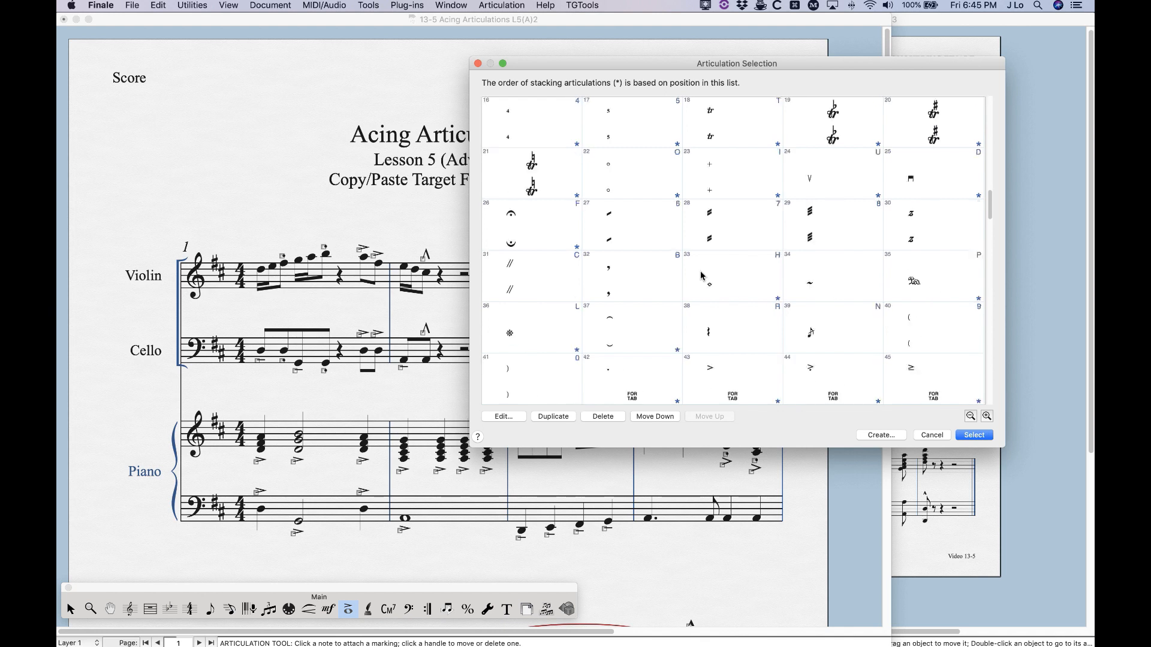
scroll(701, 276, "down", 6)
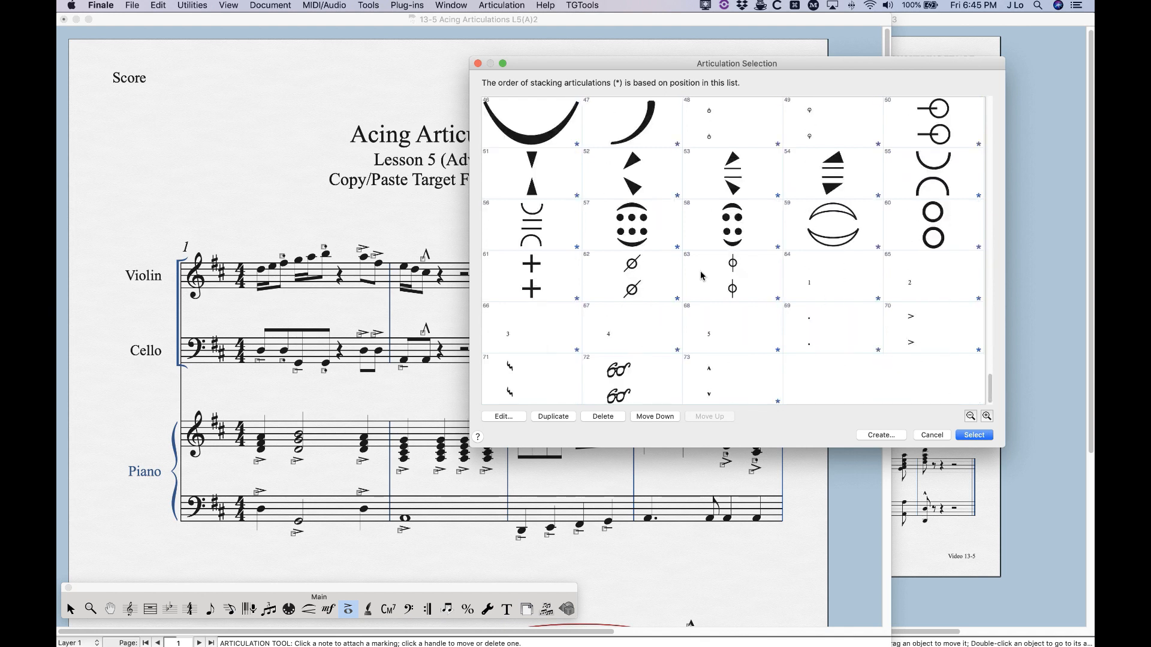
left_click(833, 330)
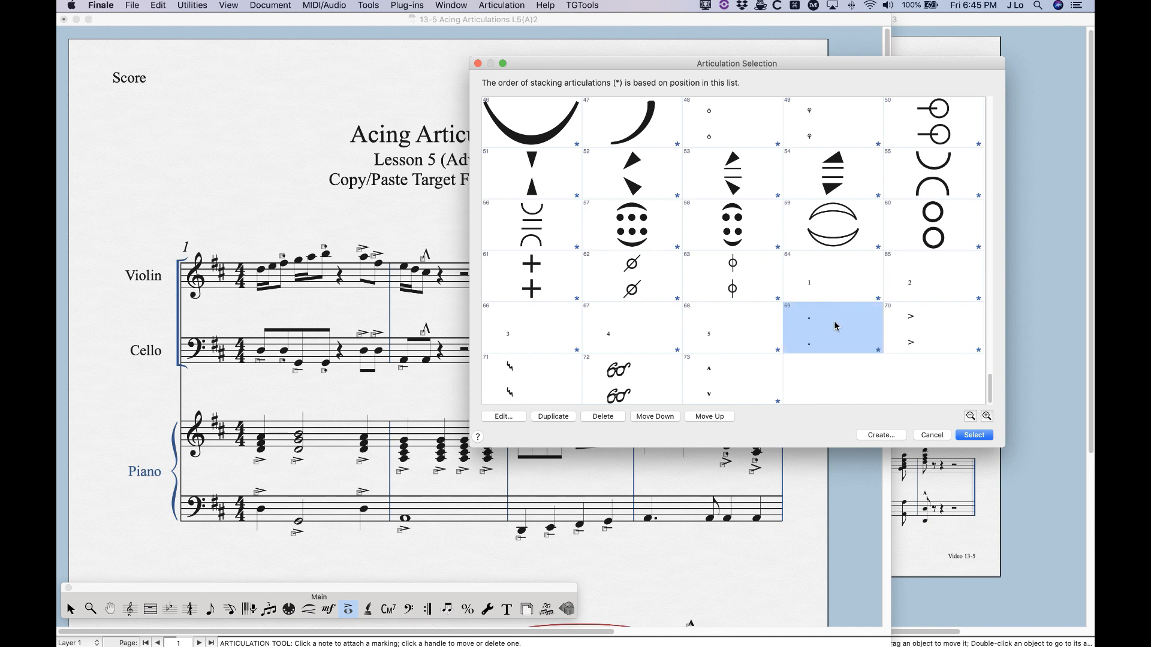
left_click(604, 417)
left_click(642, 204)
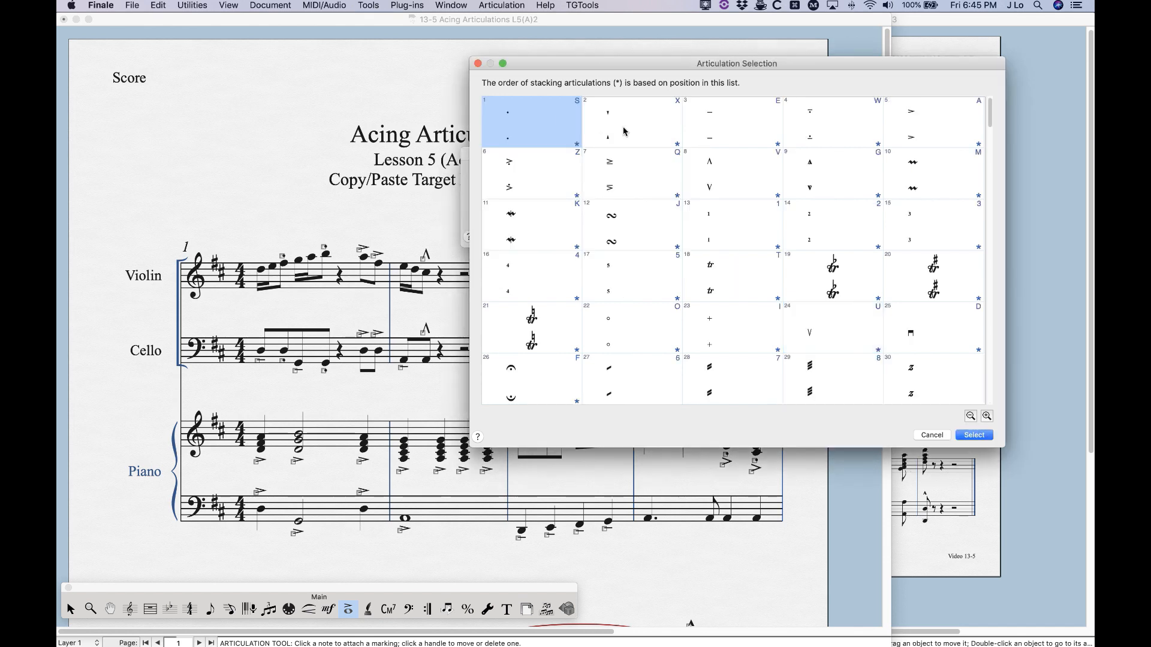
left_click(960, 435)
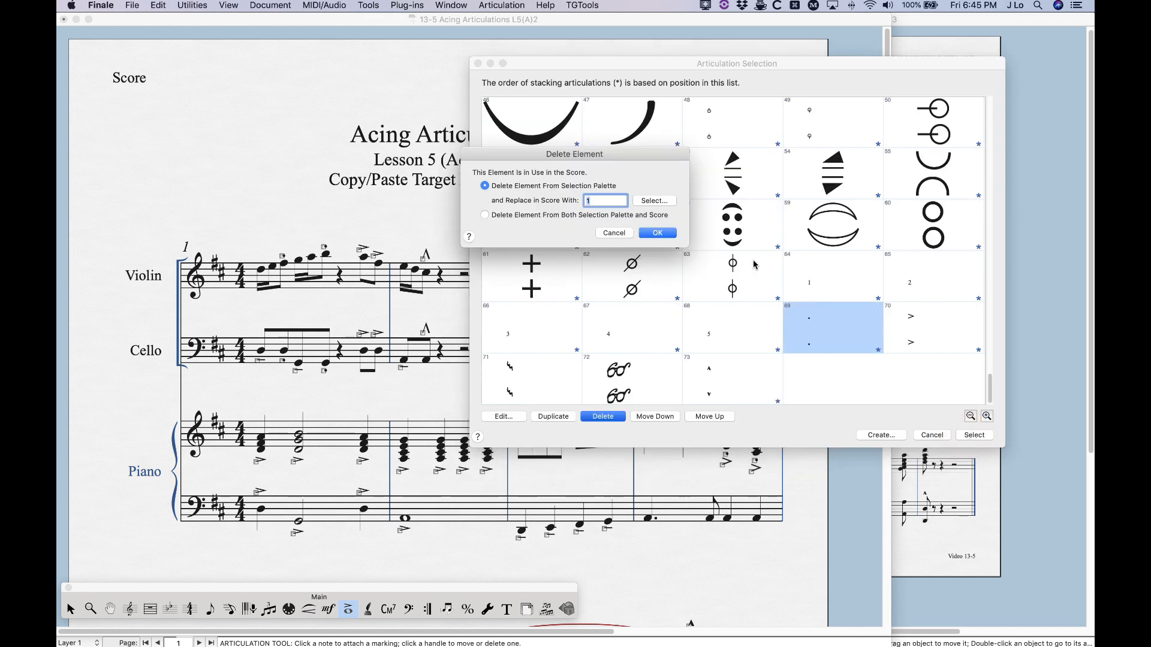
left_click(665, 236)
Delete the duplicate accent, articulation 69, and replace it in the score with the template's accent, articulation 5
scroll(908, 373, "down", 2)
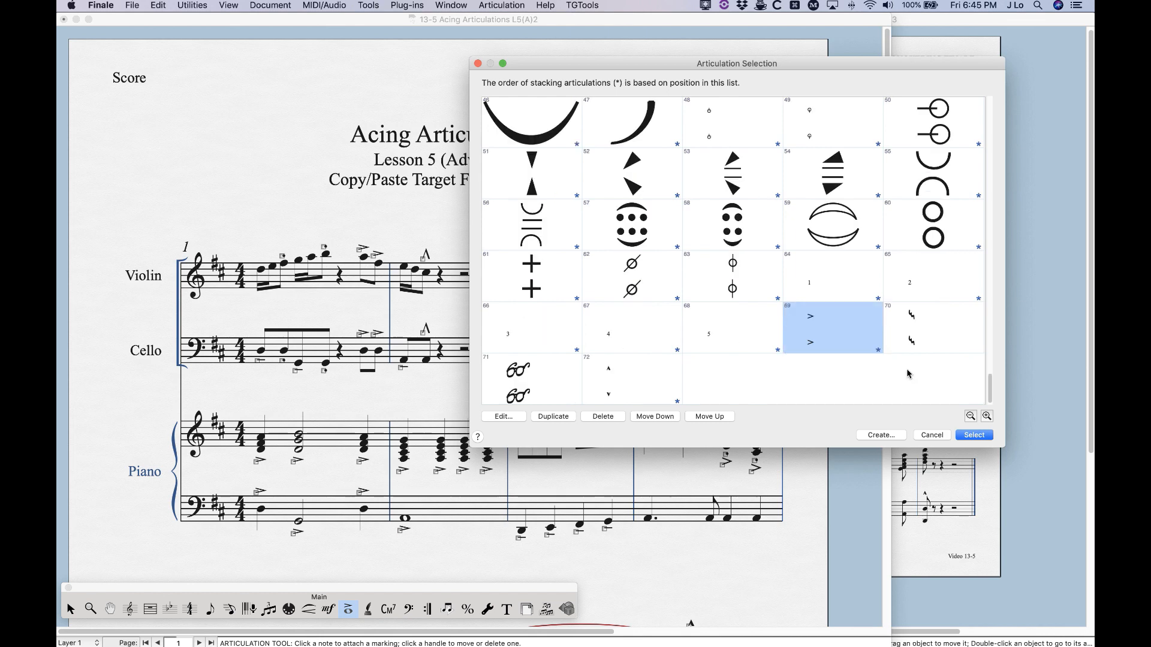
left_click(593, 419)
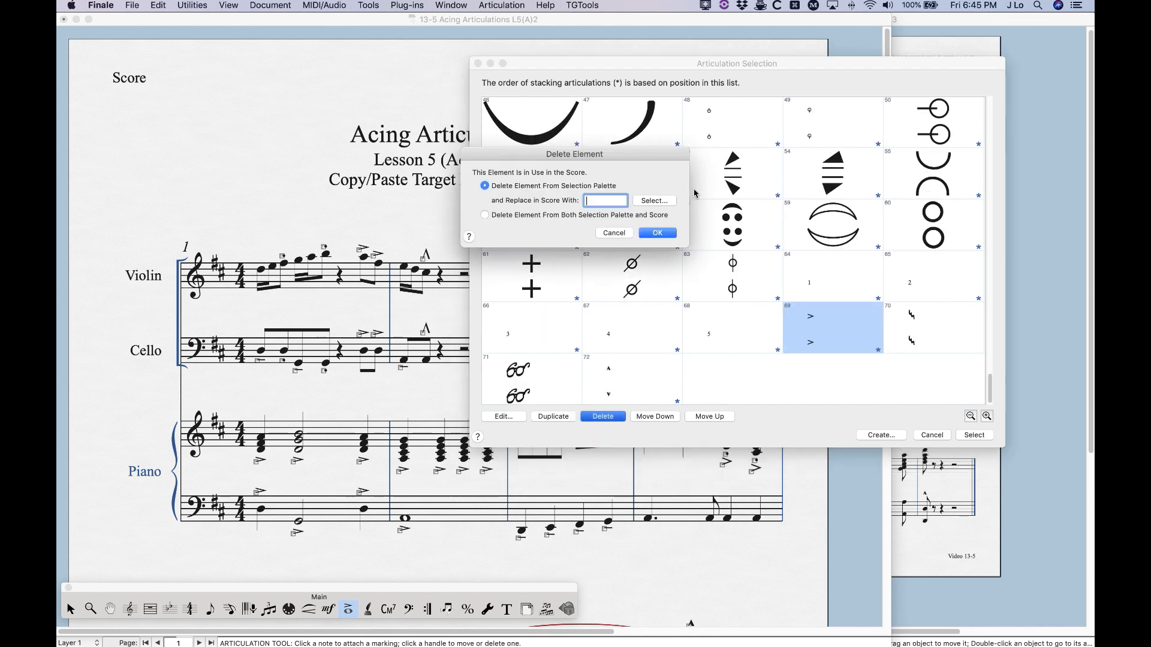
left_click(653, 201)
left_click(930, 123)
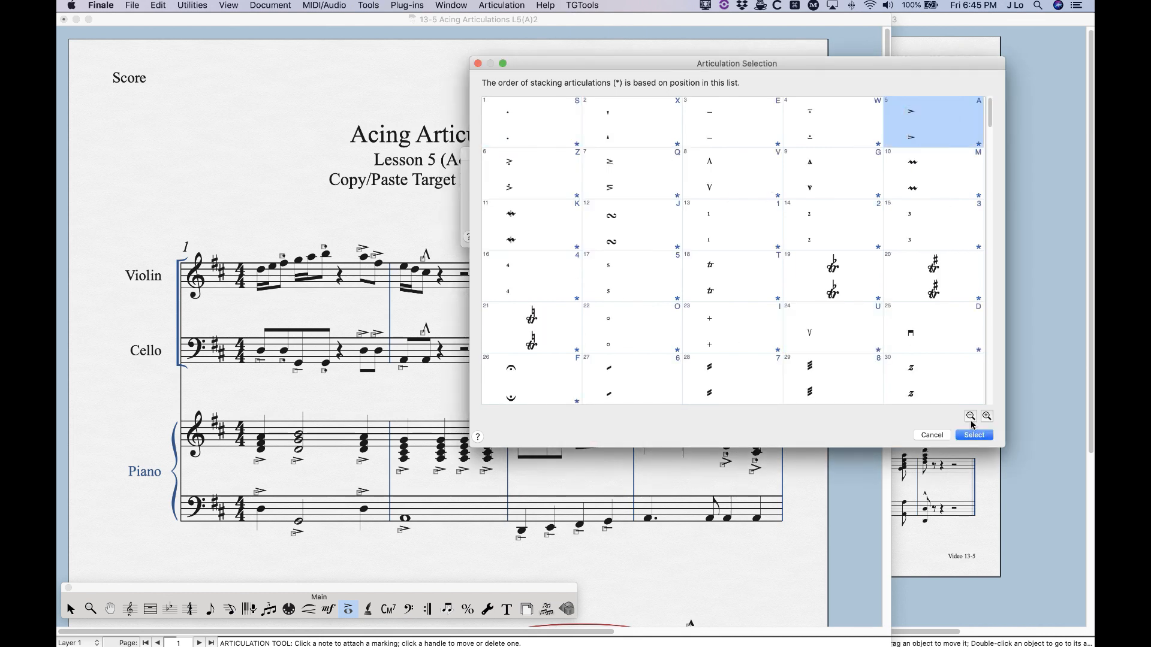
left_click(974, 438)
left_click(661, 234)
Delete the duplicate marcato, articulation 71, replacing it in the score with articulation 8, and close the articulation list
scroll(803, 286, "down", 2)
left_click(924, 335)
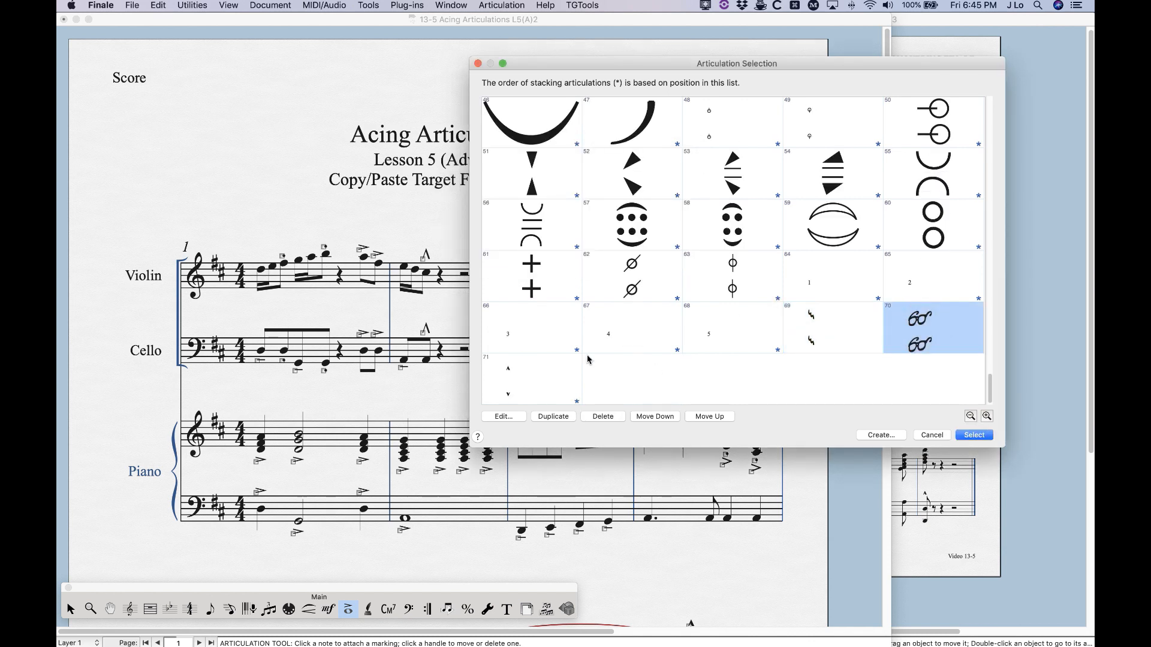
left_click(541, 380)
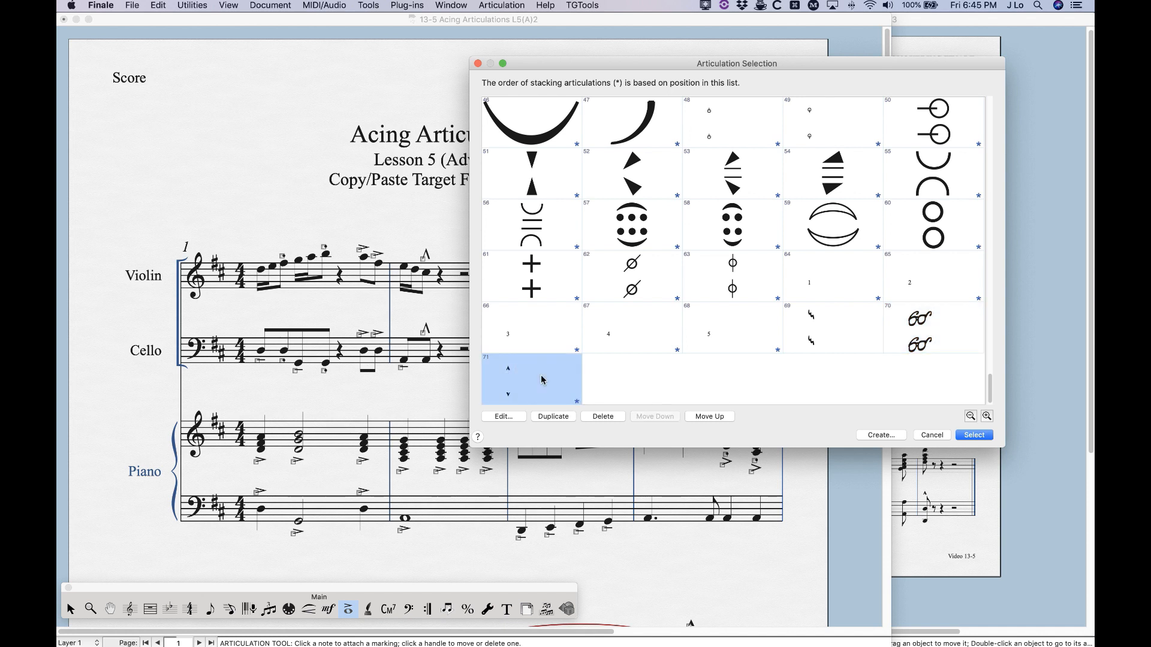
left_click(601, 417)
left_click(655, 205)
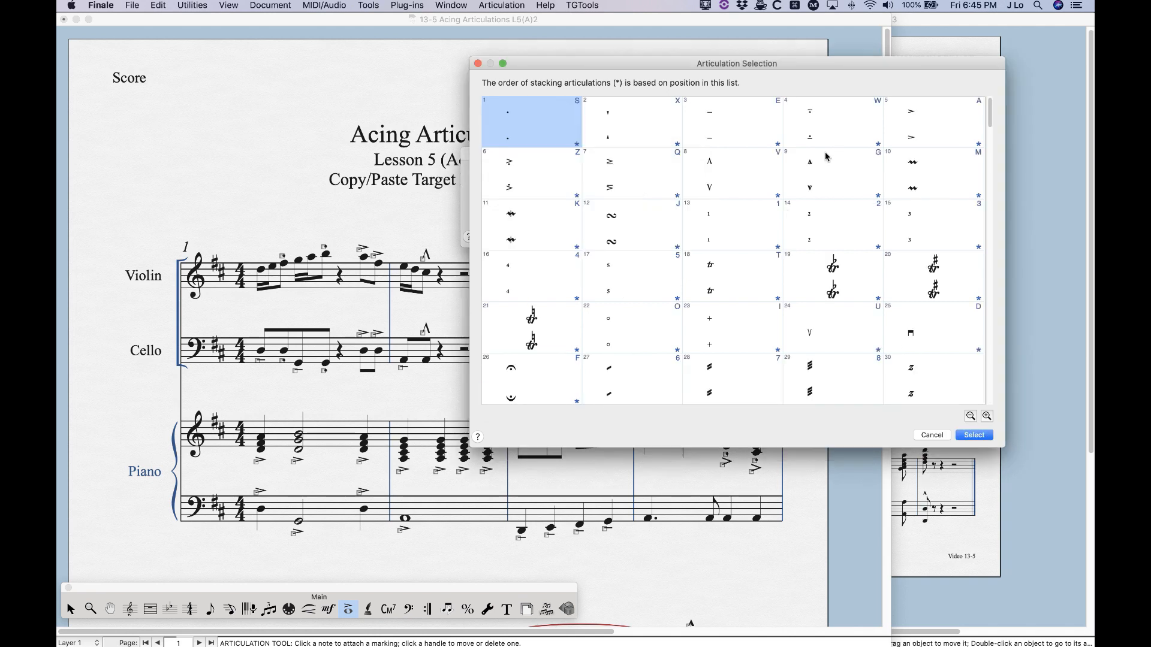
left_click(719, 174)
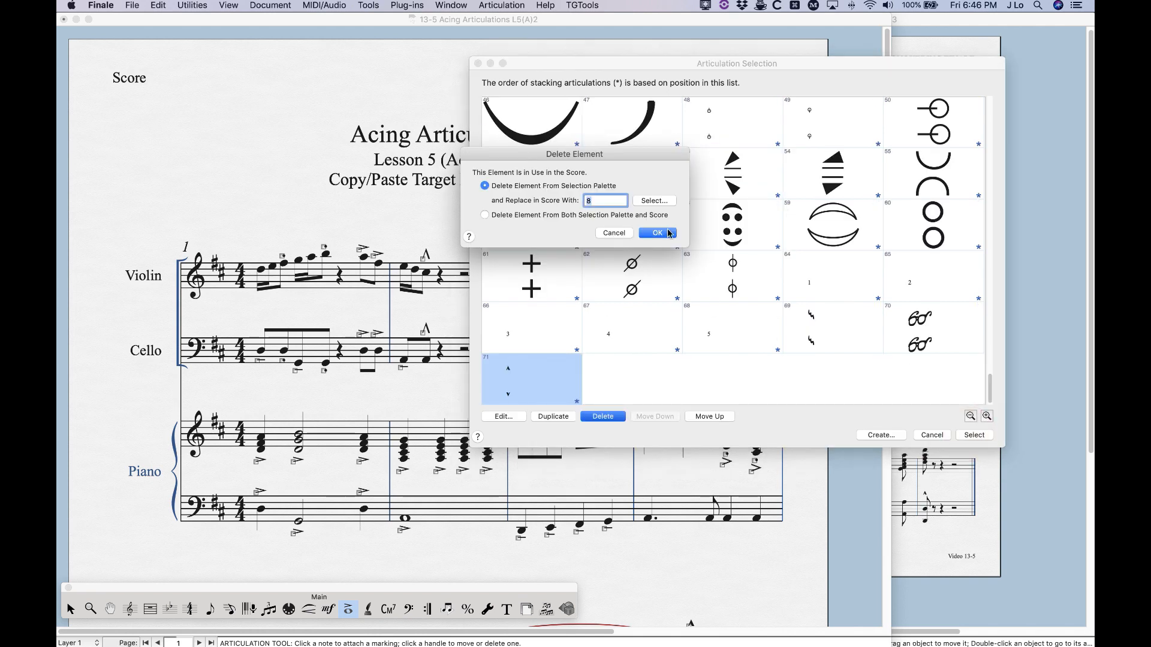
left_click(689, 235)
left_click(939, 435)
Examine the whole target score with the Selection tool and compare its articulations with those in the source file
scroll(668, 443, "down", 3)
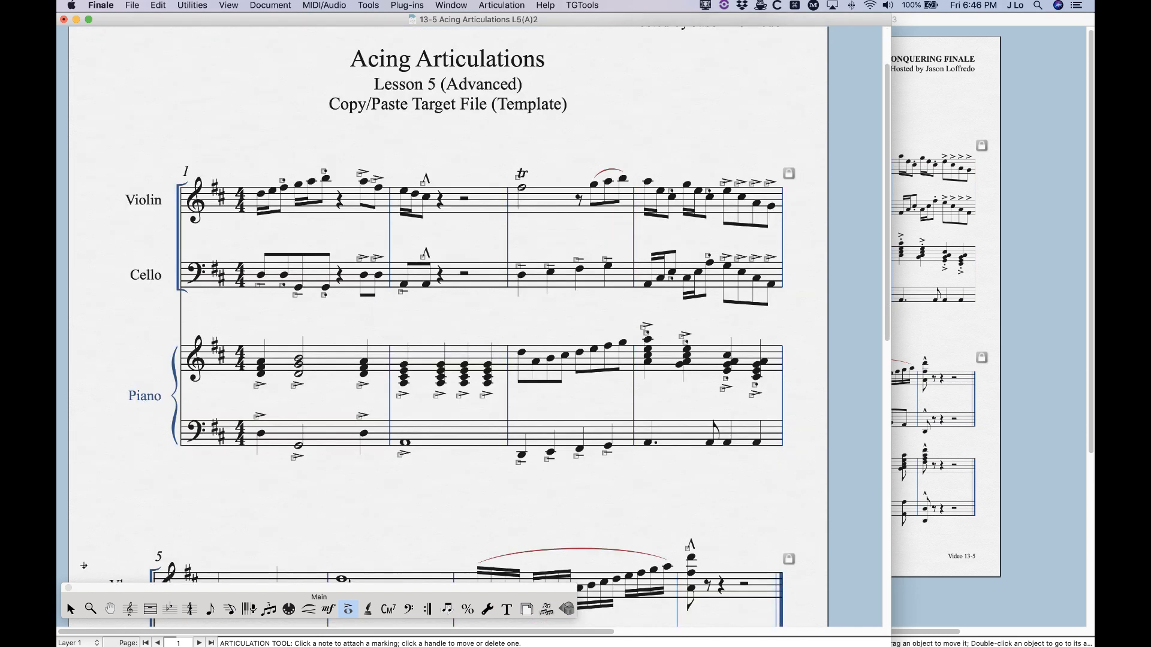
left_click(70, 609)
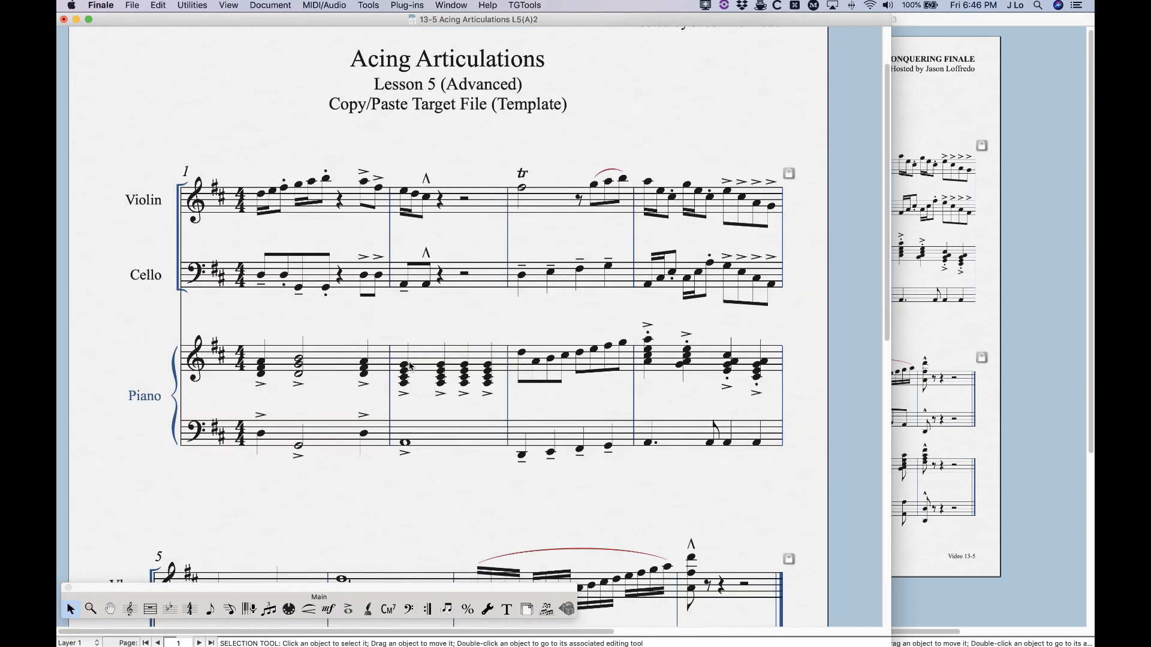
scroll(410, 366, "down", 2)
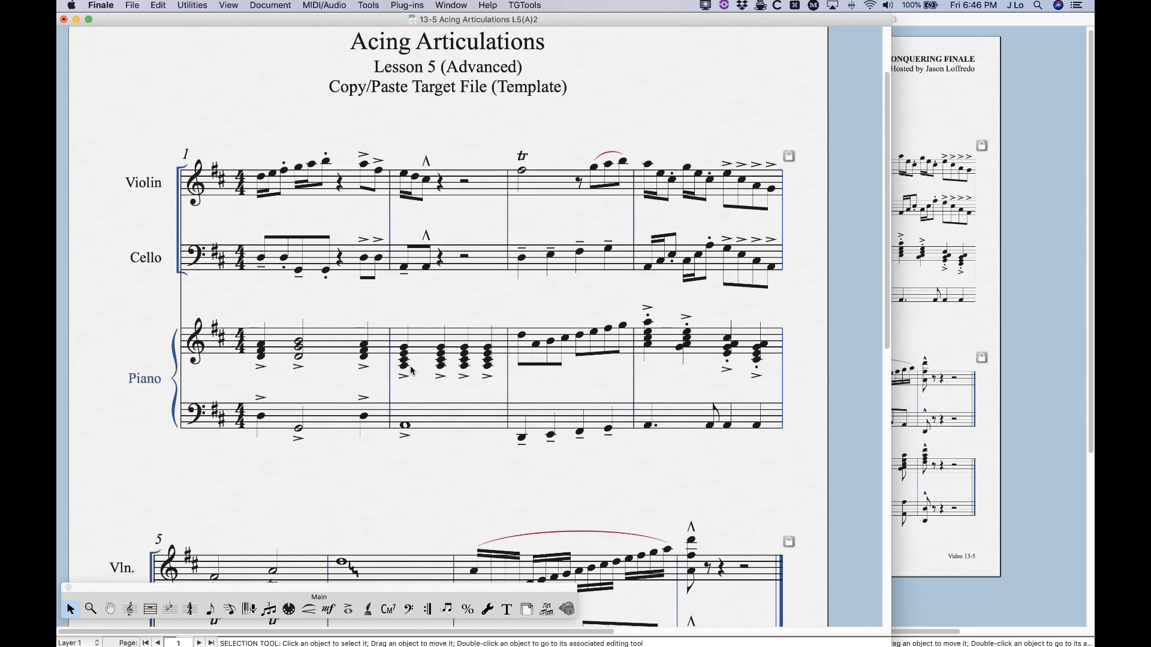
scroll(411, 370, "down", 15)
scroll(412, 369, "up", 2)
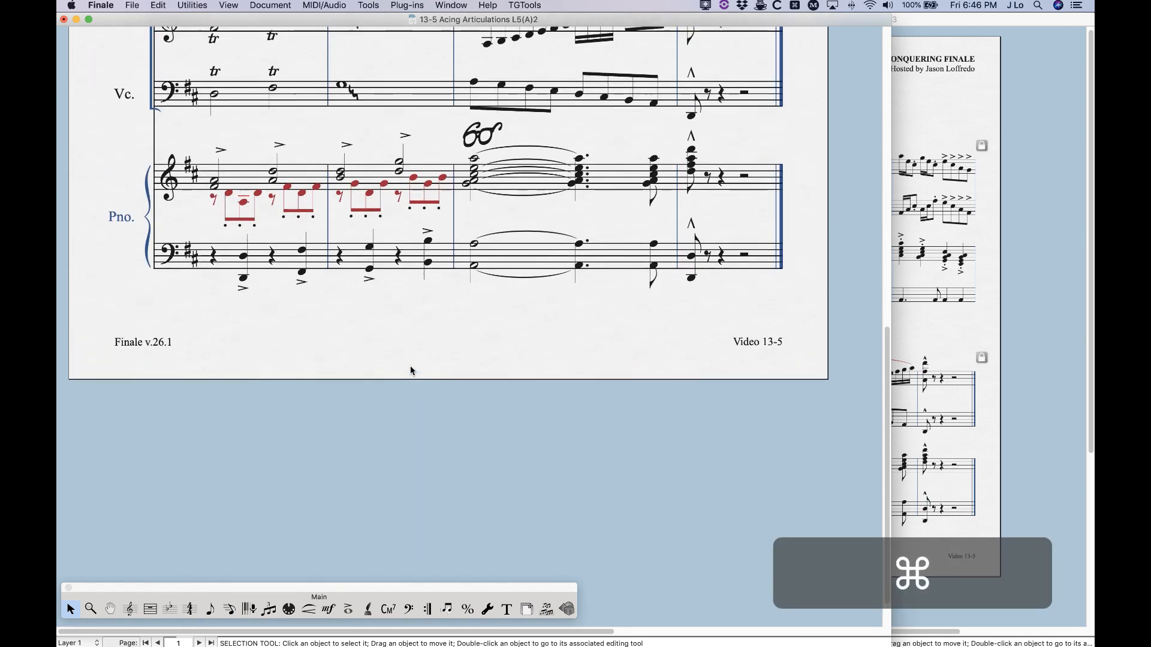
key("super+minus")
left_click(483, 152)
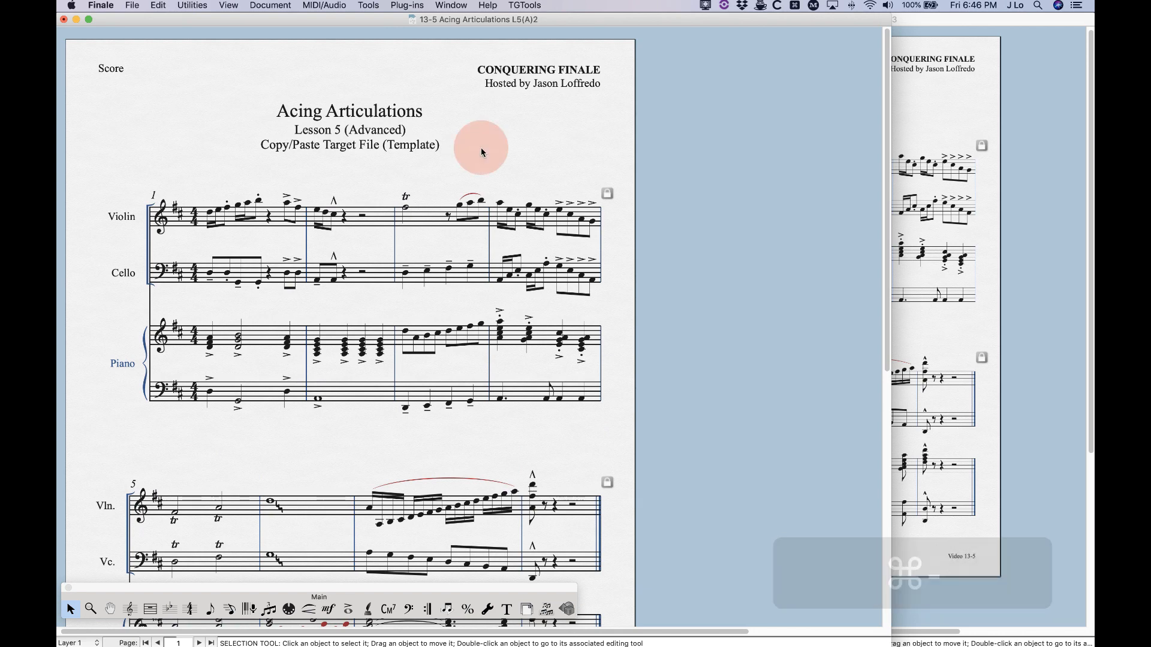
key("super+minus")
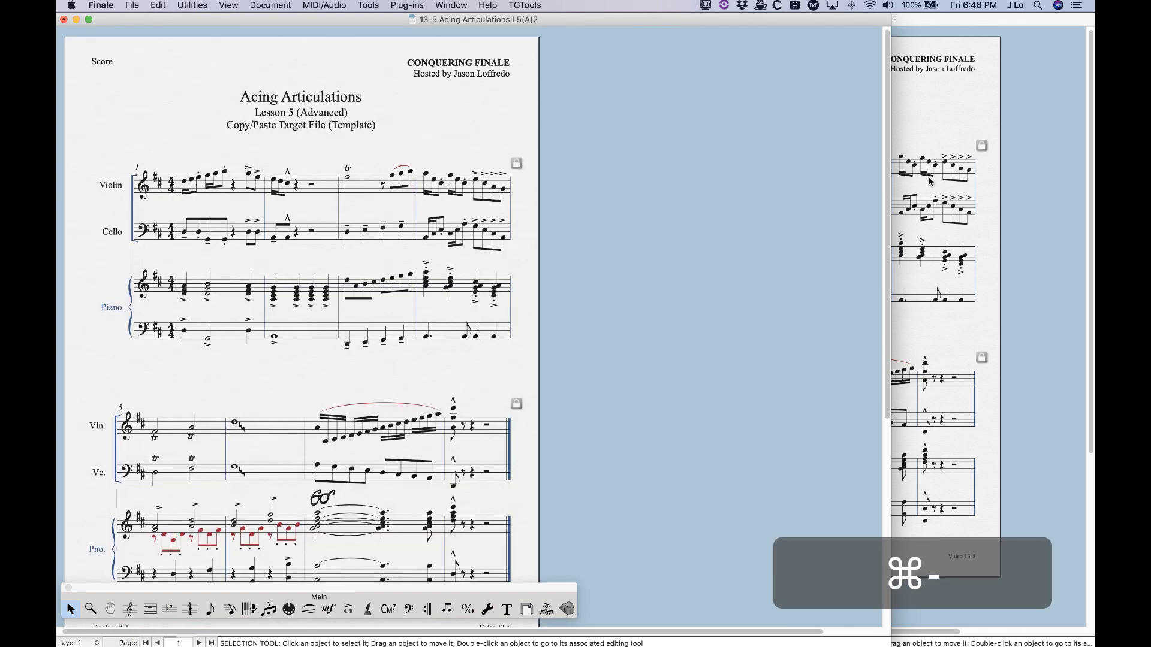
left_click(1030, 145)
left_click(722, 477)
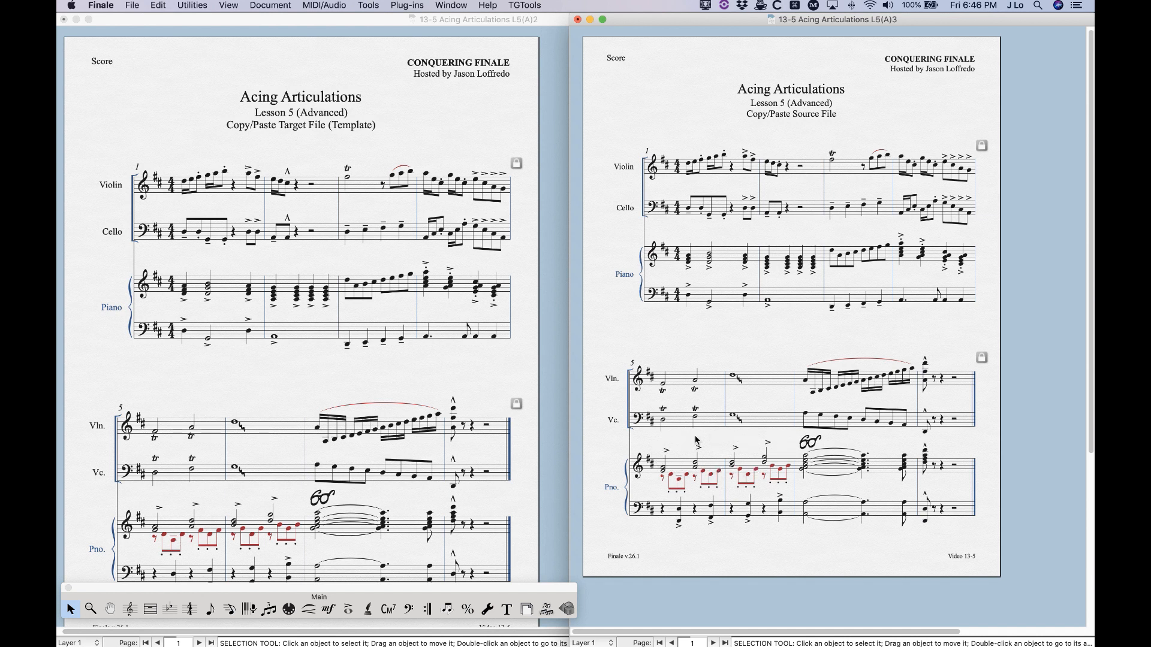
left_click(398, 389)
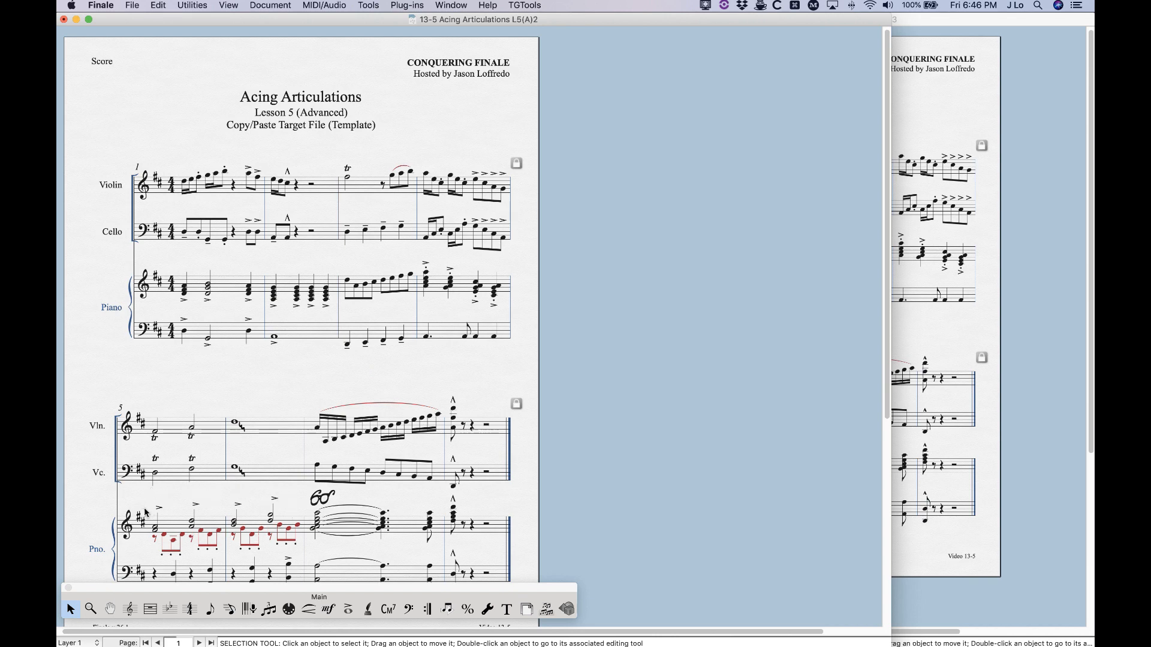
scroll(287, 514, "down", 3)
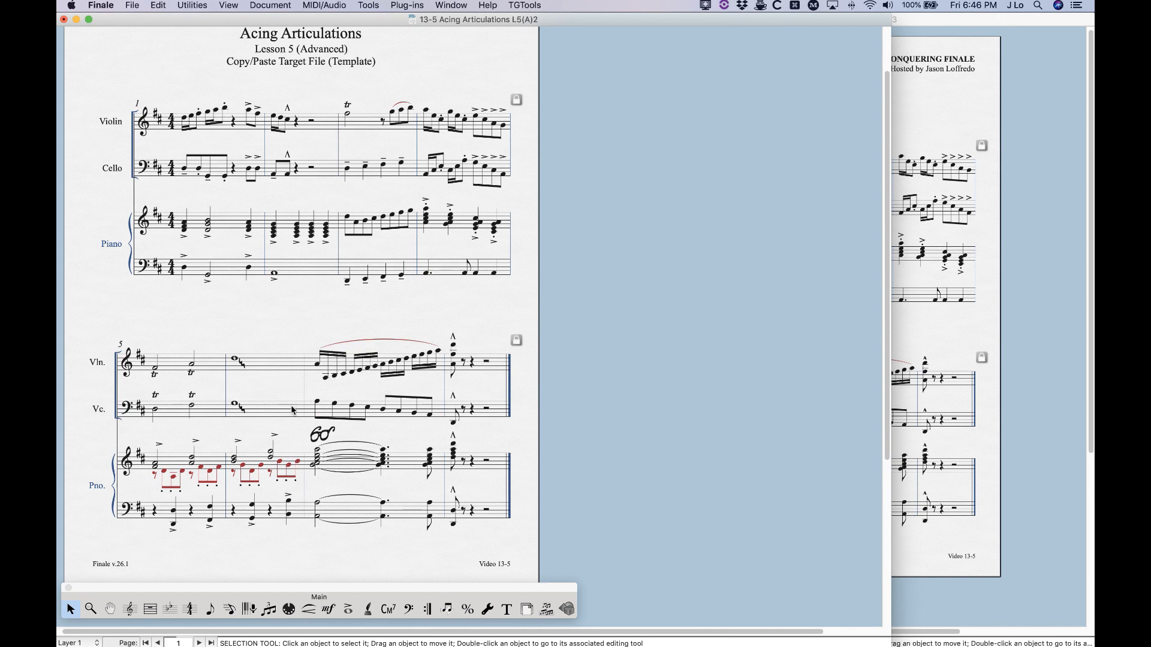
scroll(246, 142, "up", 1)
Change the articulation assignments of all staves in measures 1 through 8, adding 0 horizontally and vertically to the default position of all articulations
left_click(237, 133)
scroll(451, 519, "up", 2)
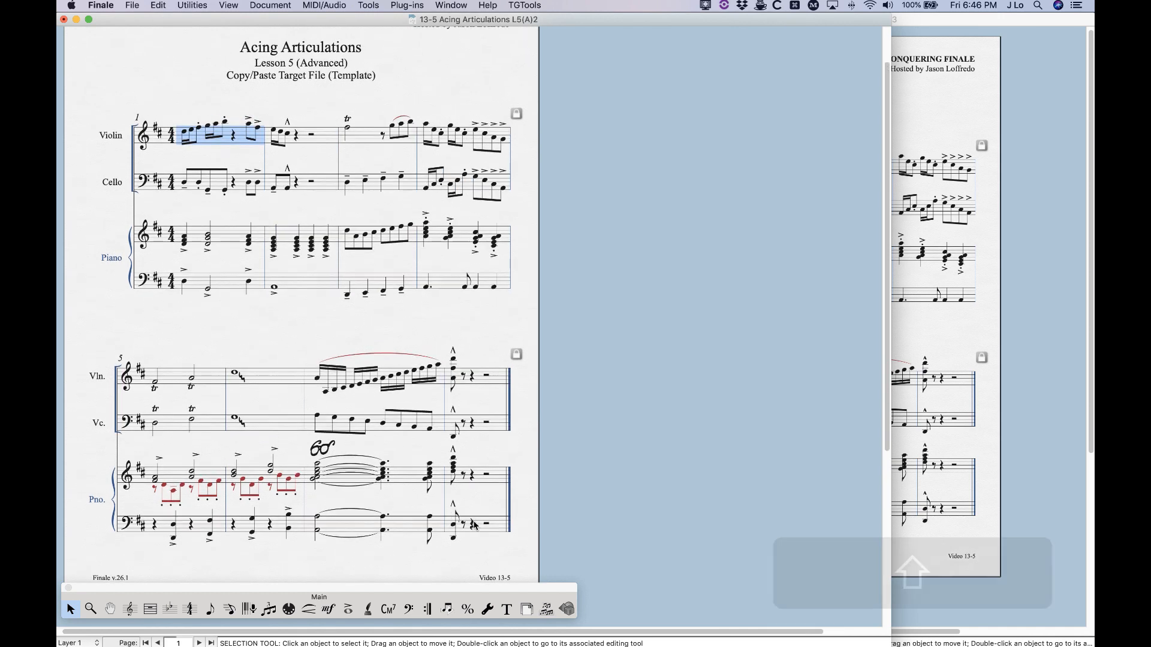
left_click(496, 533, "shift")
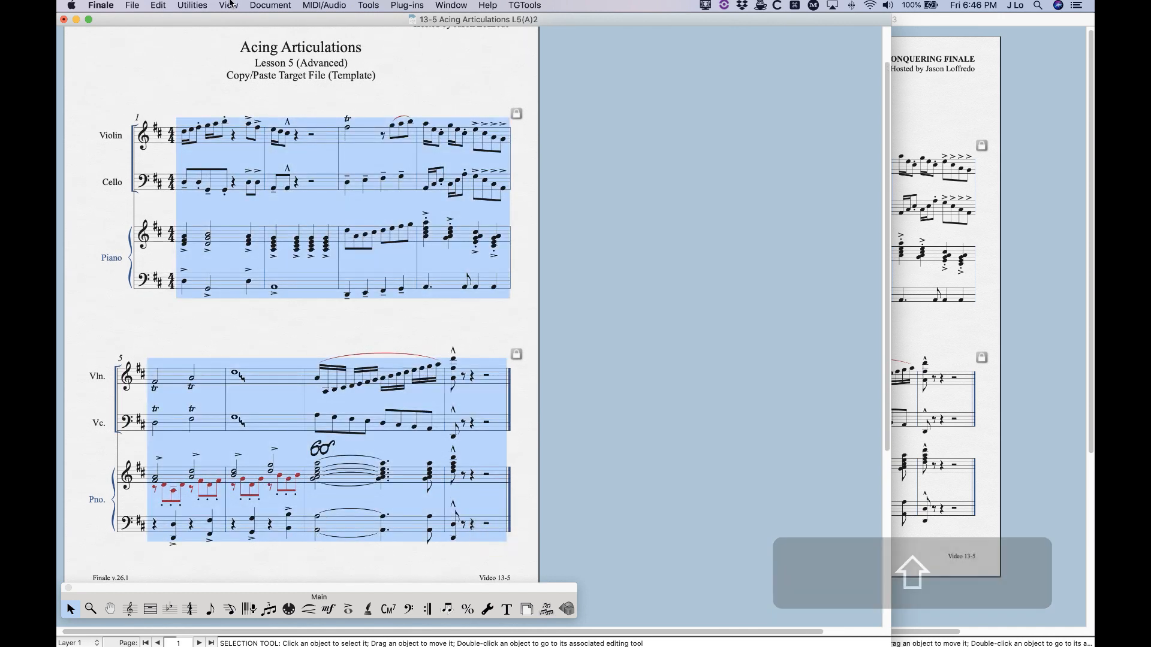
left_click(203, 5)
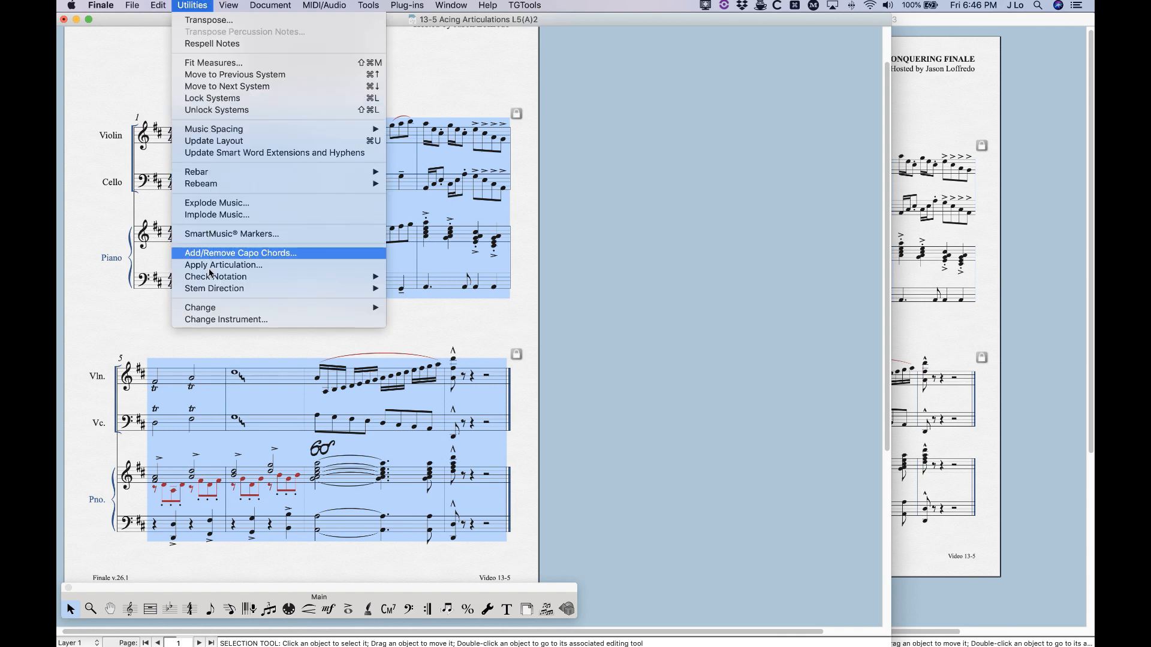
left_click(397, 307)
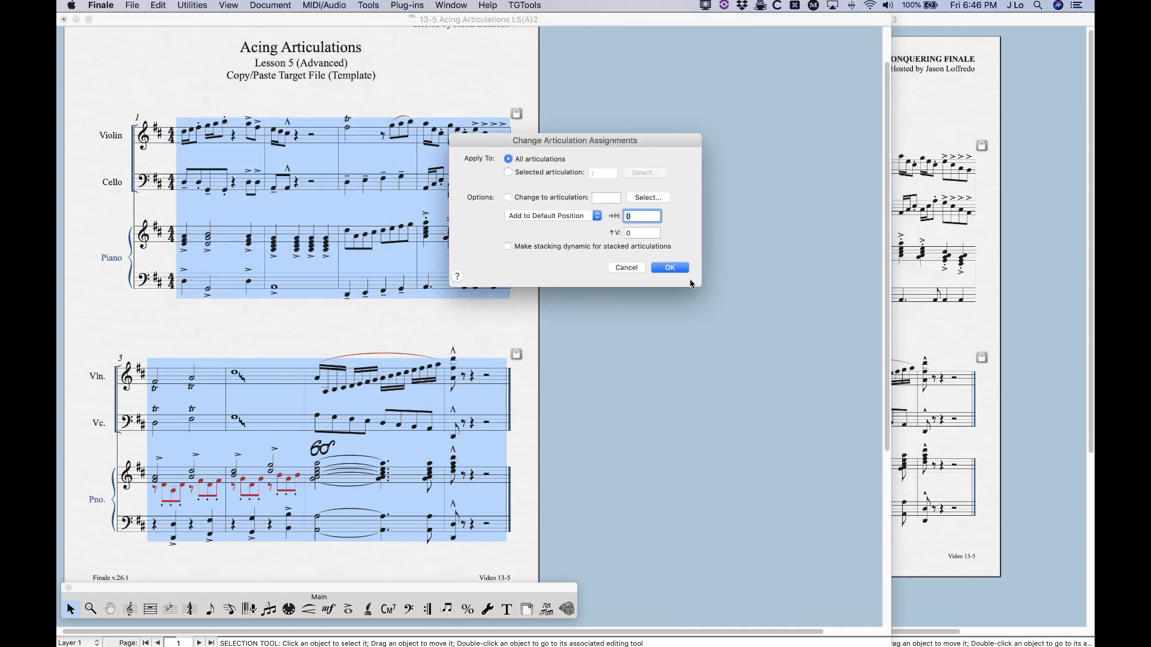
left_click(668, 267)
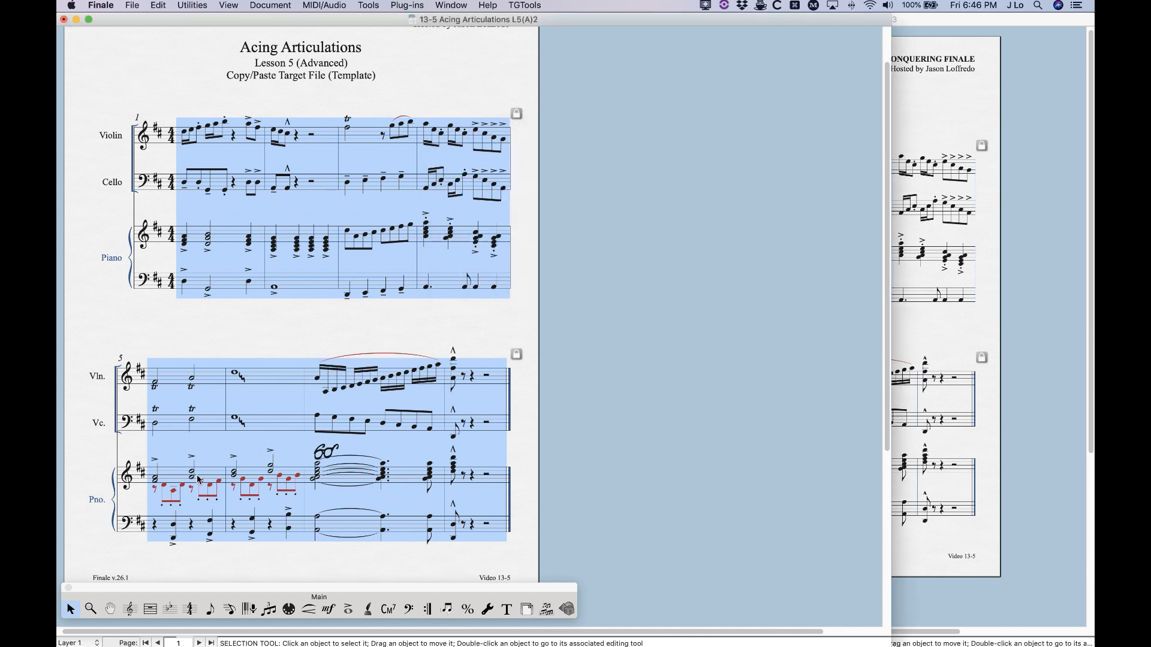
Return all articulations in the second system, measures 5 through 8, to their default side so the violin trills sit above the notes
left_click(219, 335)
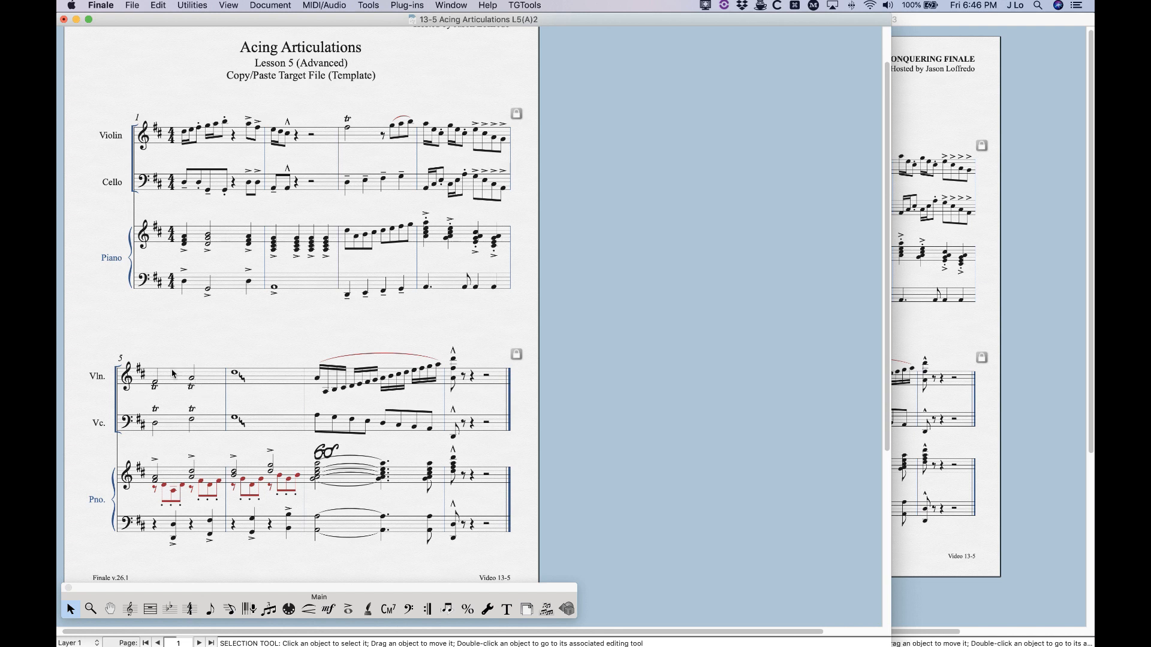
scroll(283, 523, "up", 1)
left_click(348, 610)
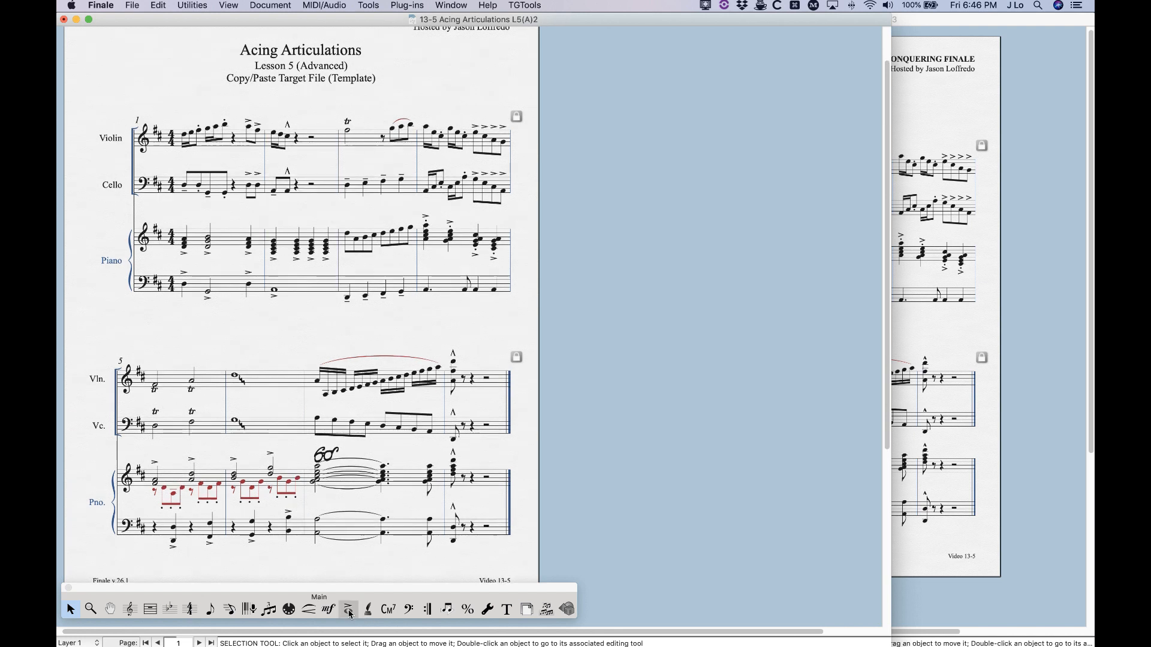
left_click_drag(121, 333, 523, 553)
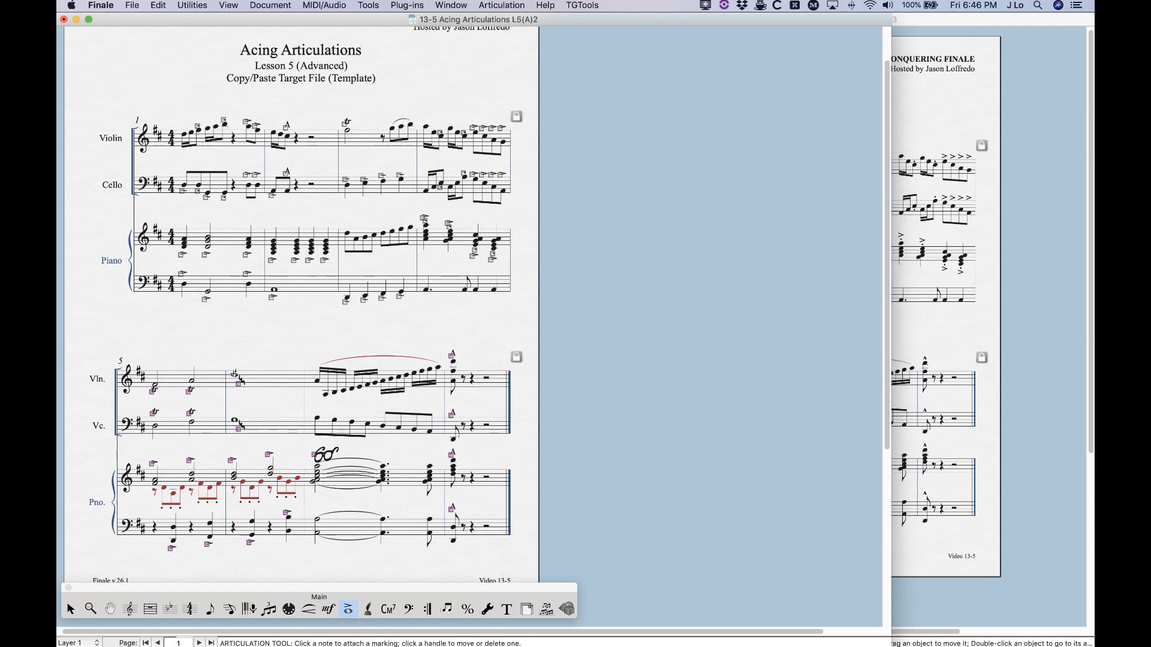
key("u")
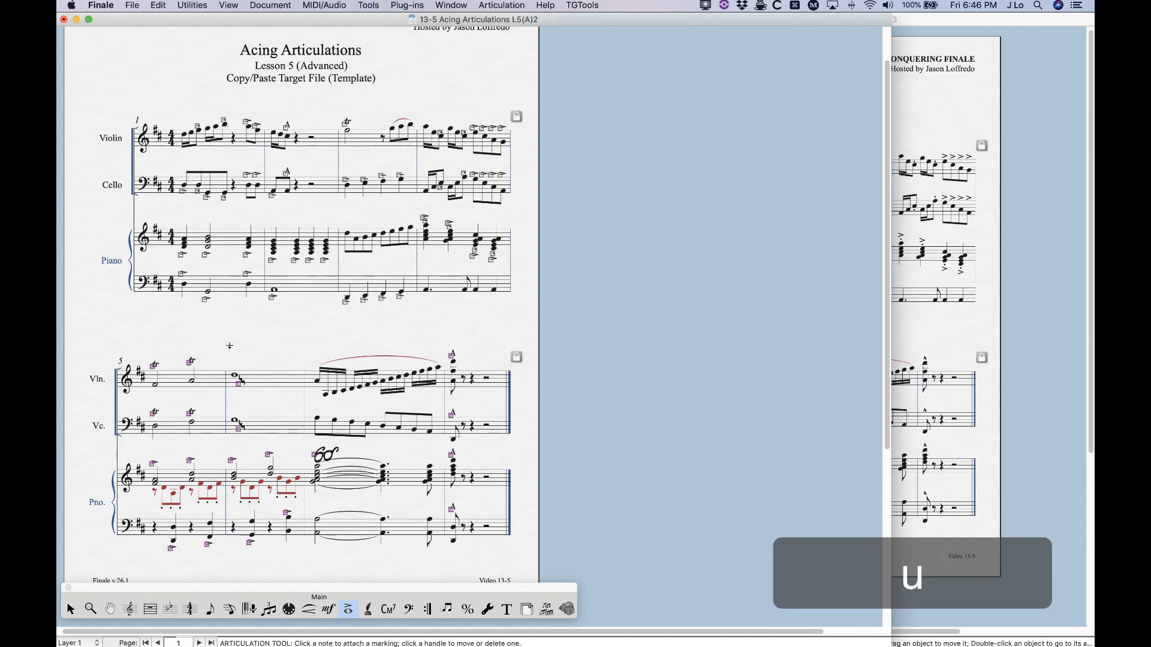
key("Escape")
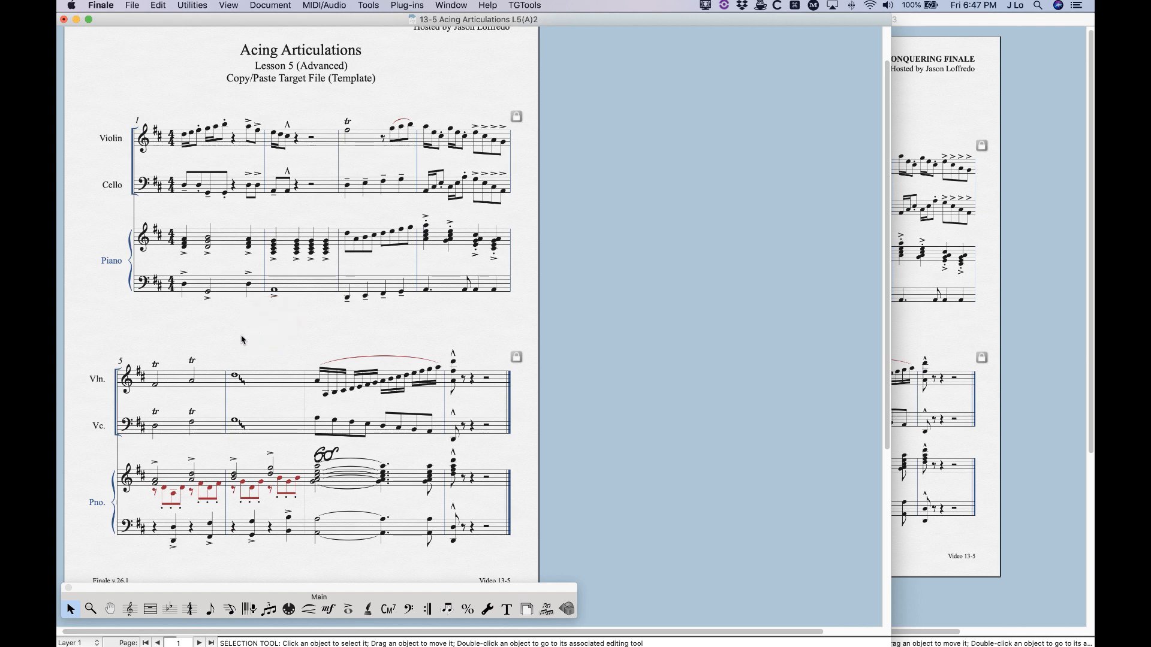
scroll(242, 340, "up", 1)
scroll(243, 340, "up", 1)
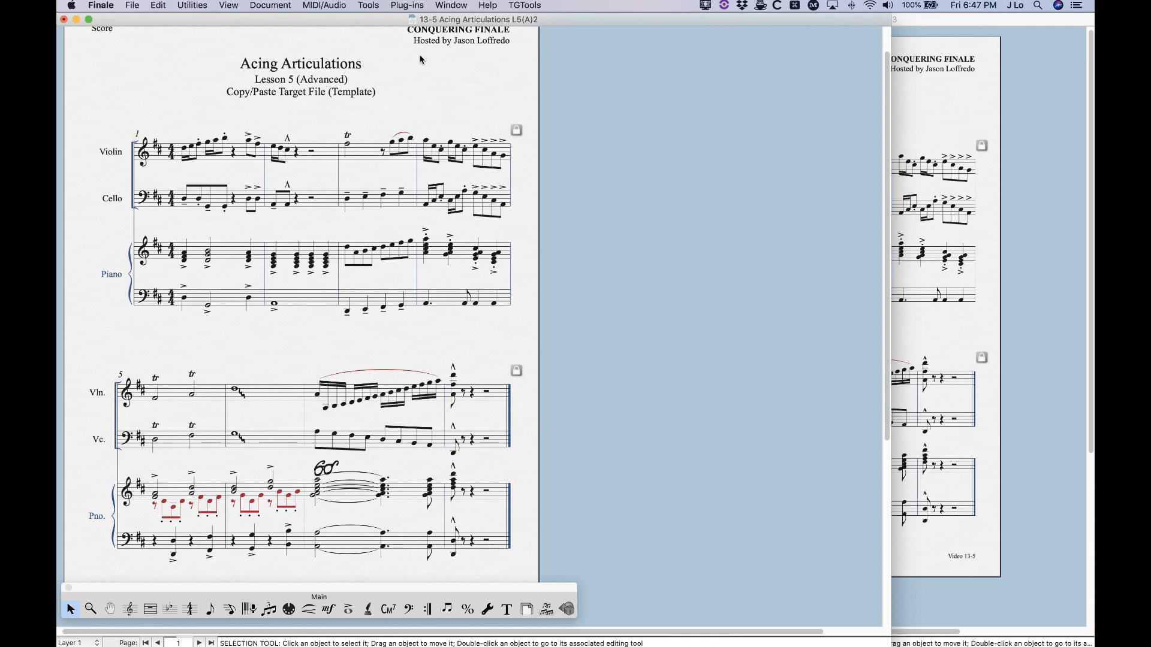
scroll(204, 347, "up", 4)
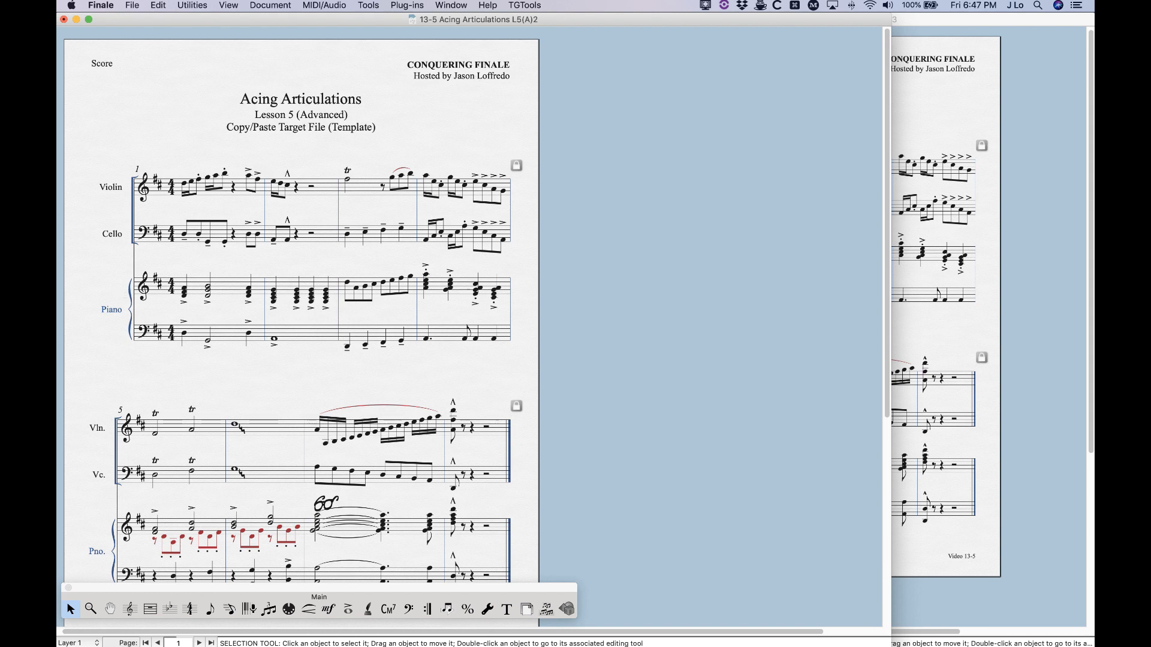
key("super+w")
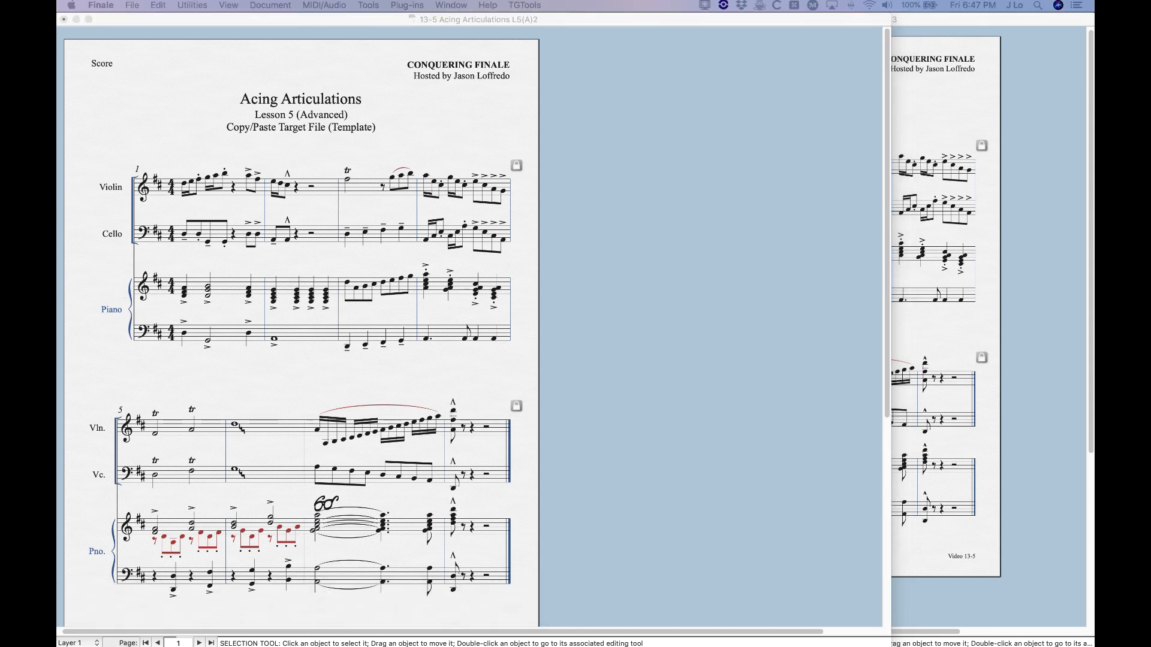